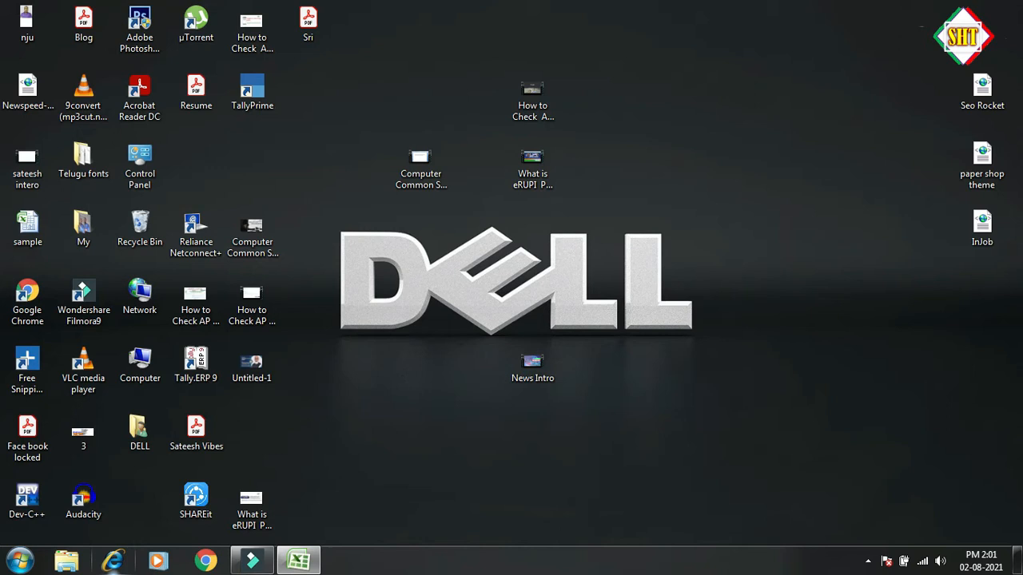
Launch TallyPrime from its desktop shortcut
right_click(273, 98)
left_click(318, 104)
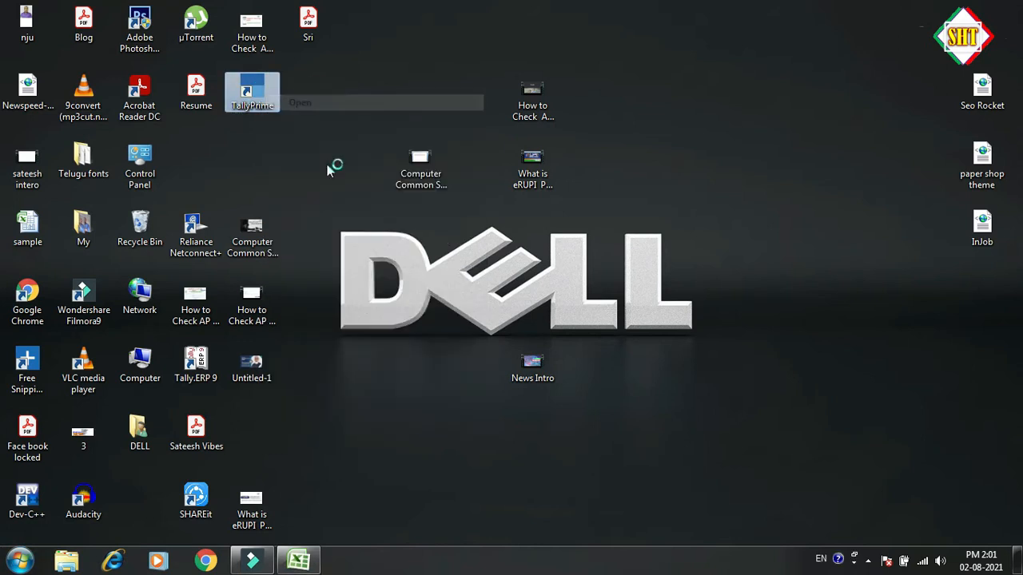
Switch to the sample workbook in Excel and correct the business-start amount in cell D8 to Rs. 10,00,000
left_click(297, 562)
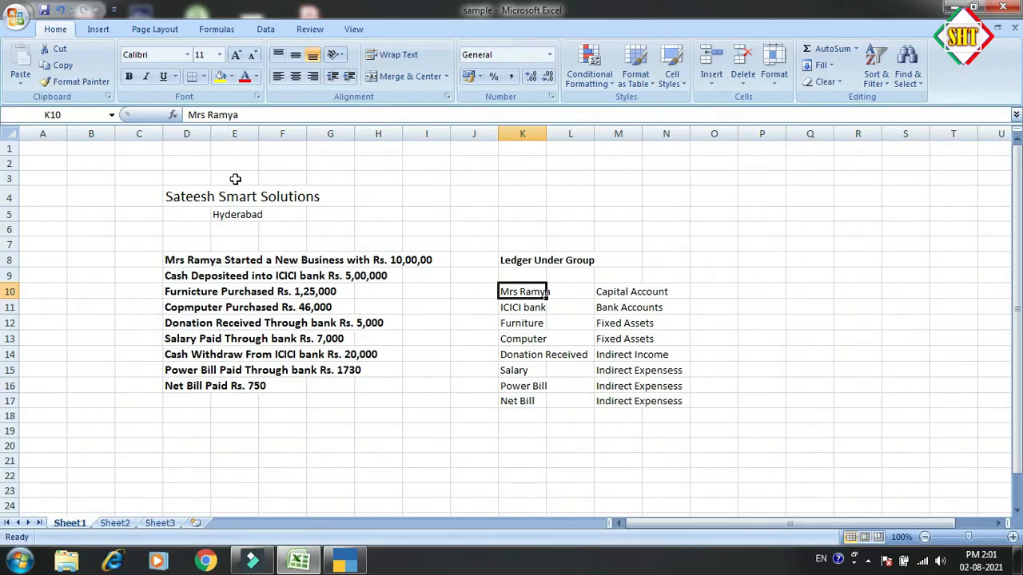
left_click(204, 193)
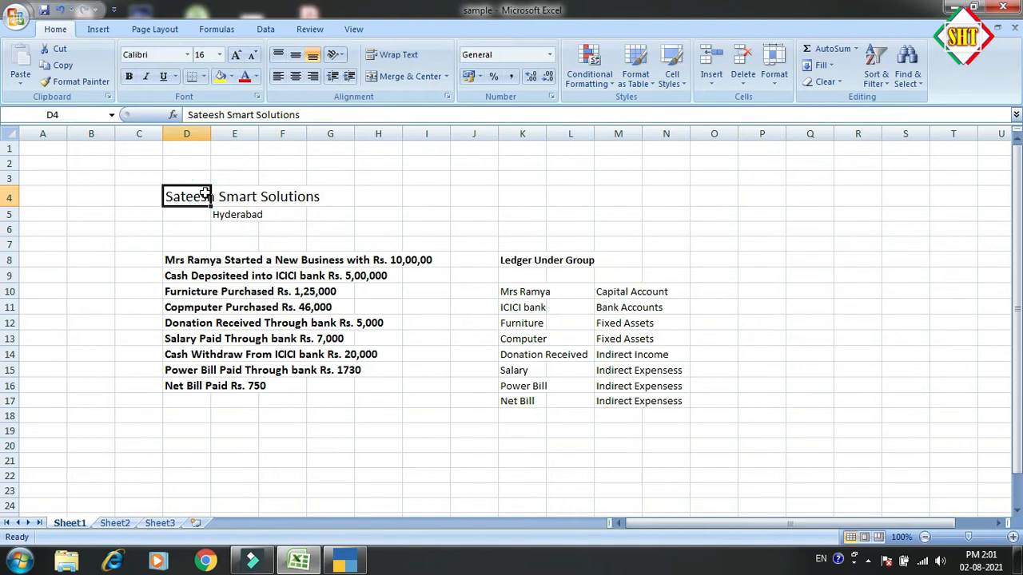
left_click(239, 211)
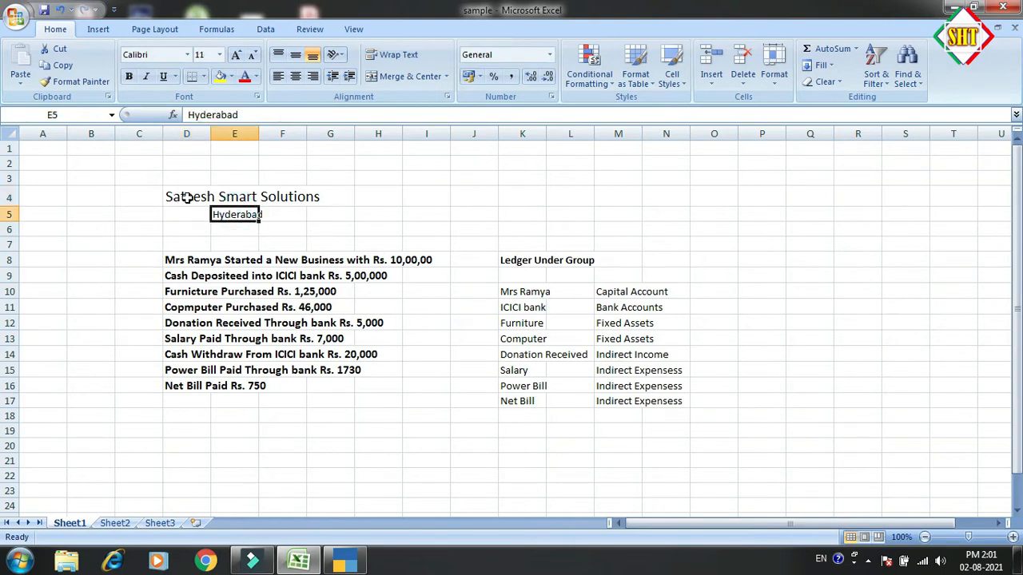
left_click(185, 198)
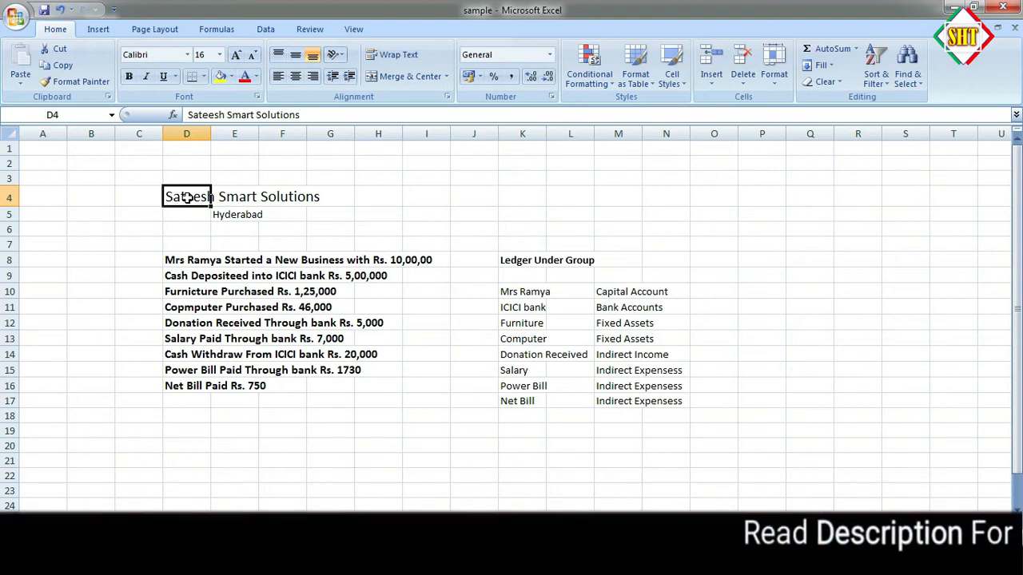
left_click(186, 259)
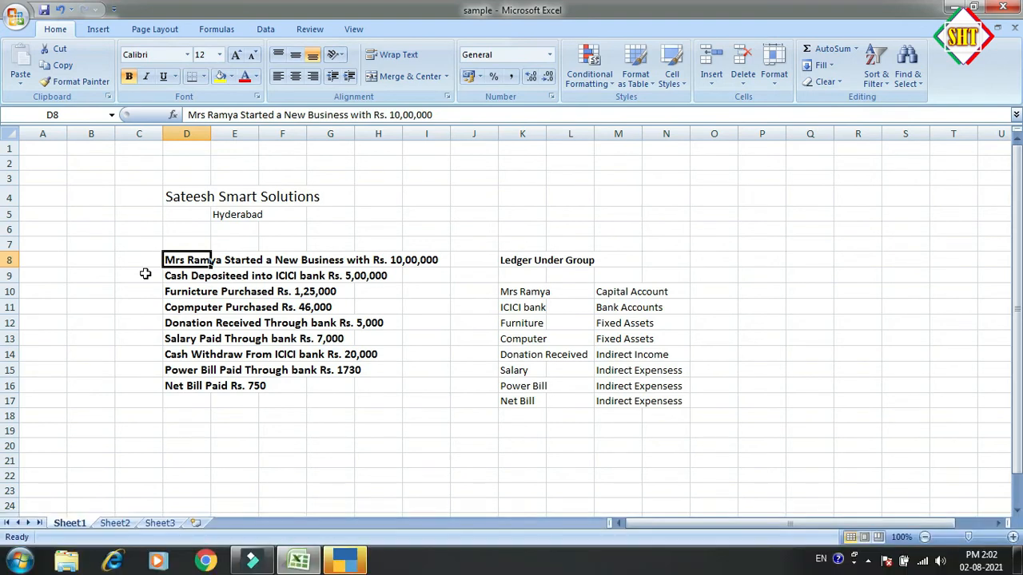
Review the business transactions listed in column D, from the starting capital and bank deposit through the purchases, donation and salary
left_click(183, 277)
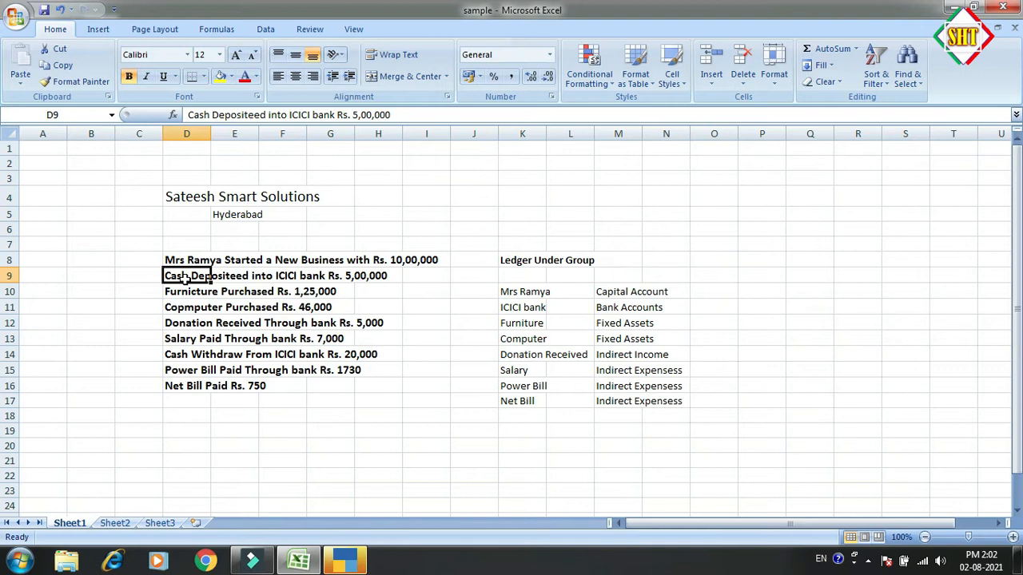
left_click(188, 293)
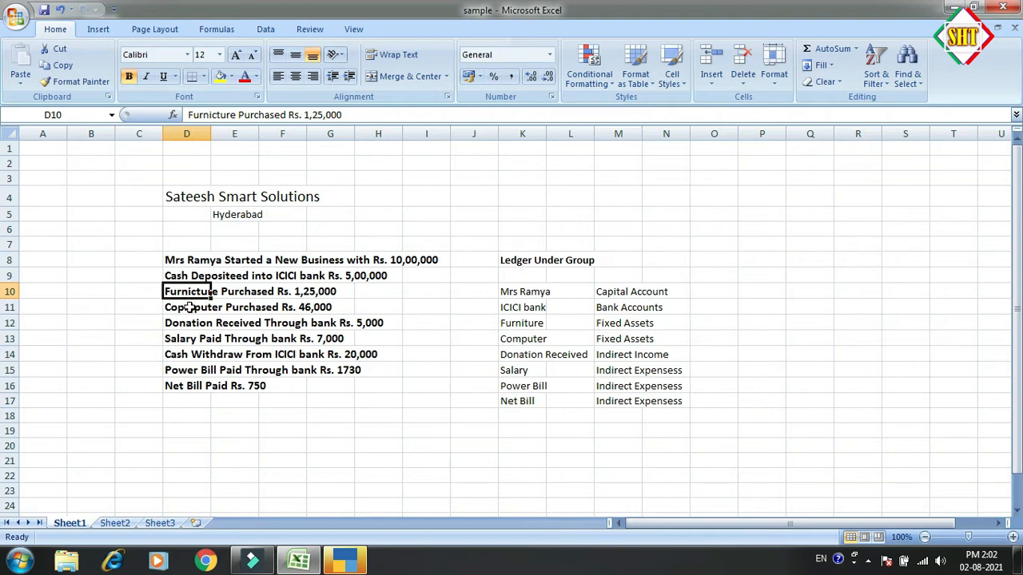
left_click(189, 308)
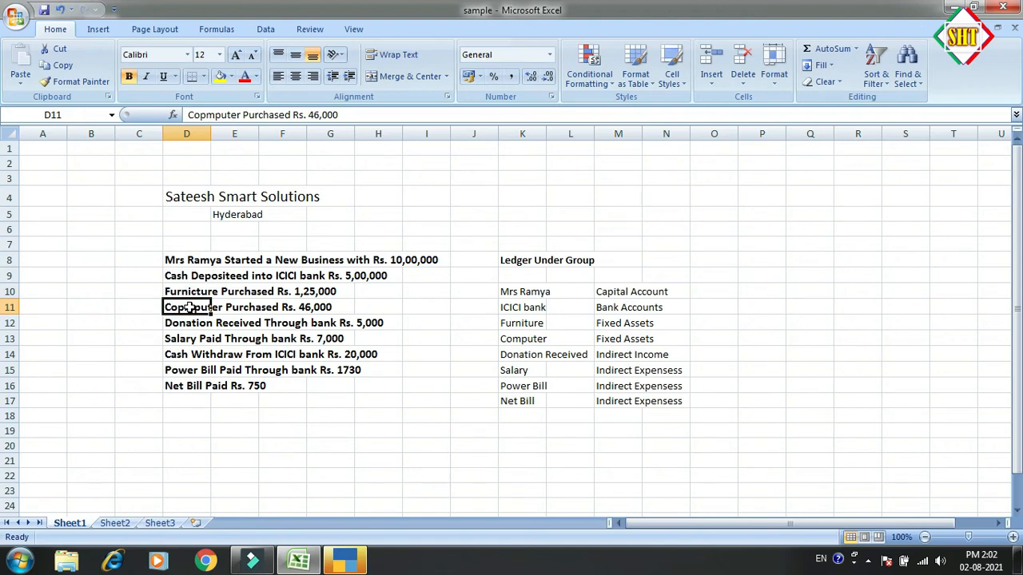
left_click(190, 323)
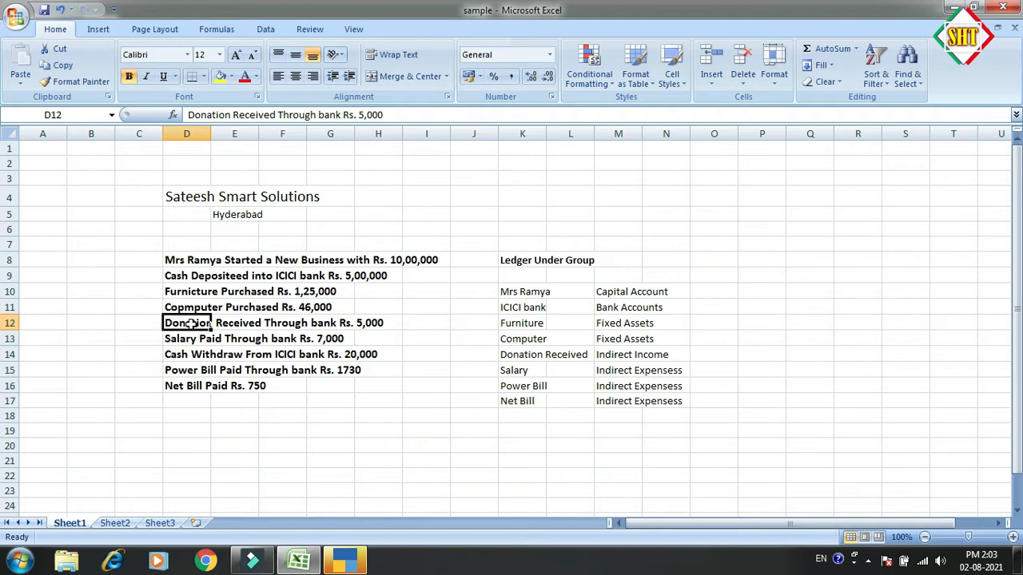
left_click(184, 260)
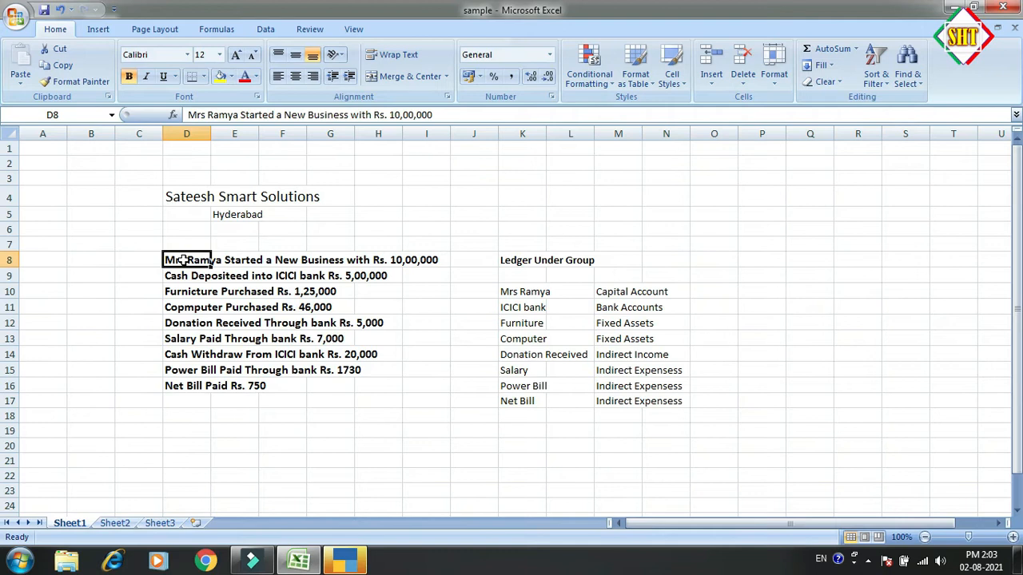
key("shift+Down")
key("shift+Down")
key("shift+Down")
key("shift+Down")
key("shift+Down")
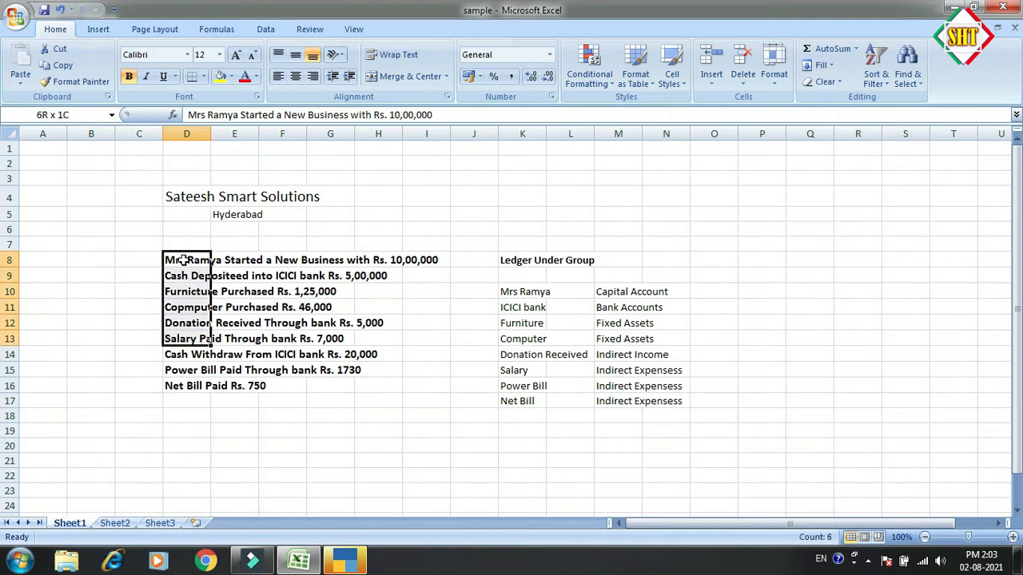
Examine each ledger in the Ledger Under Group list together with the account group it belongs to
left_click(523, 291)
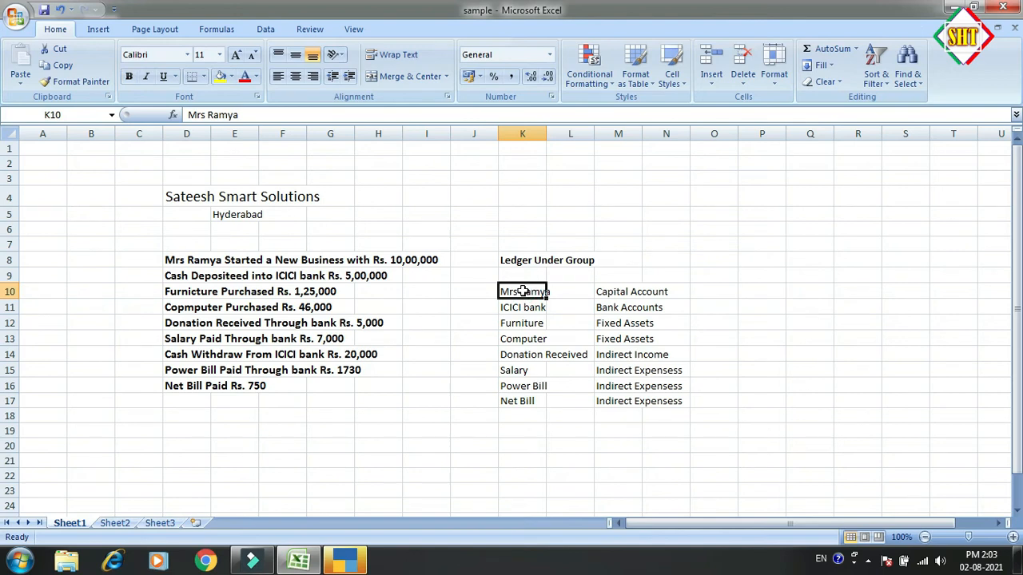
left_click(525, 322)
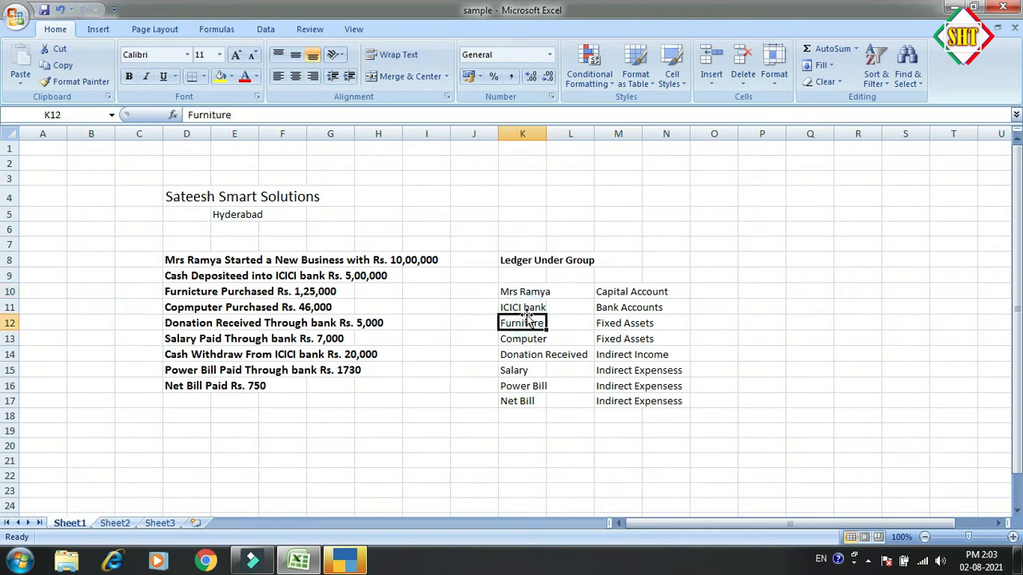
left_click(528, 291)
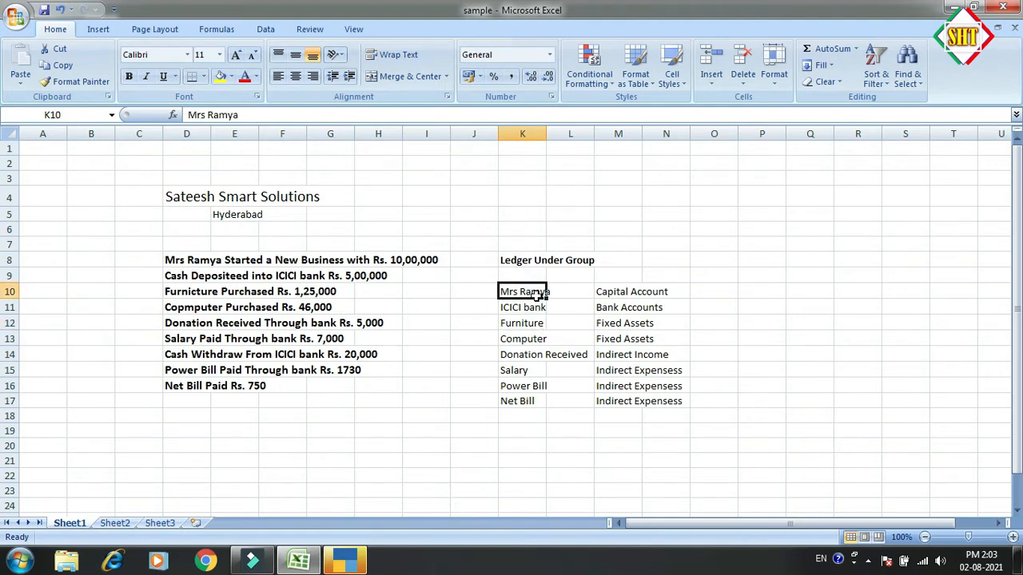
left_click(620, 294)
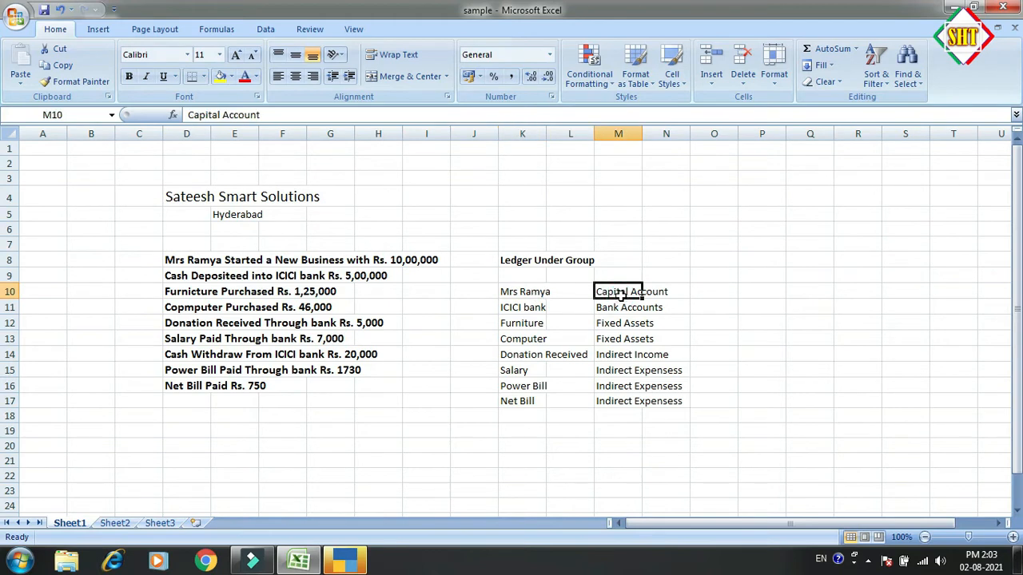
left_click(528, 310)
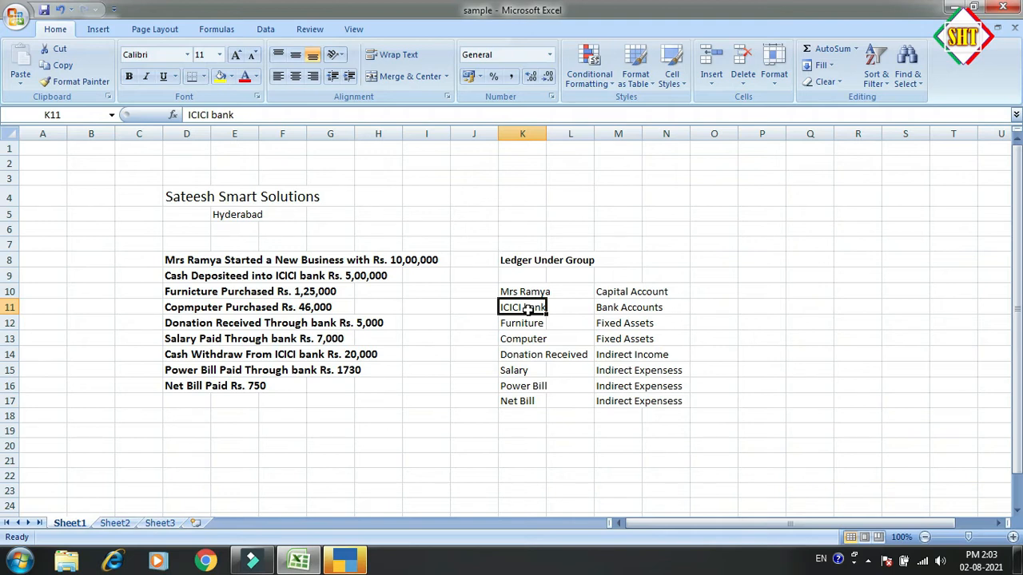
left_click(613, 307)
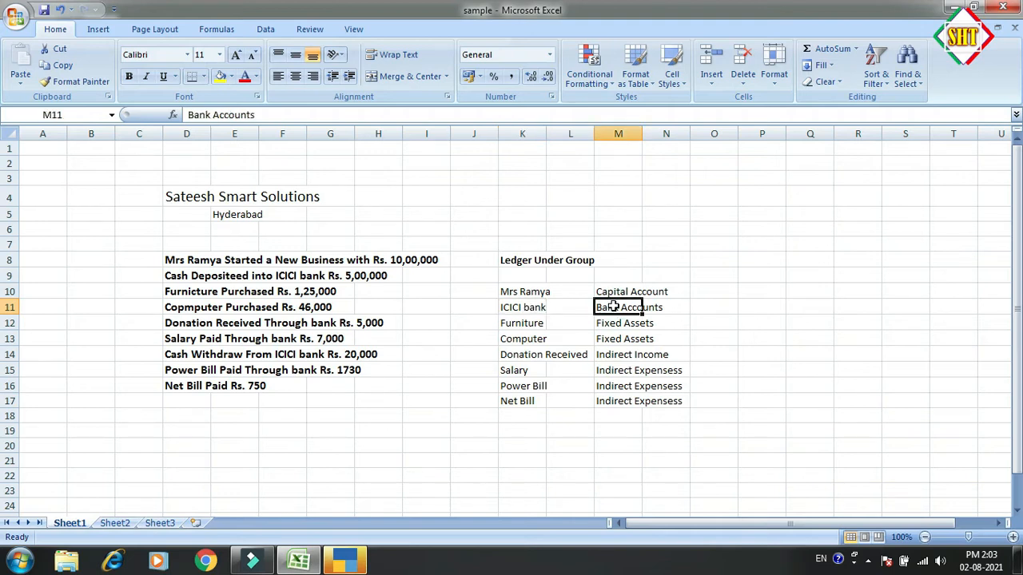
left_click(529, 334)
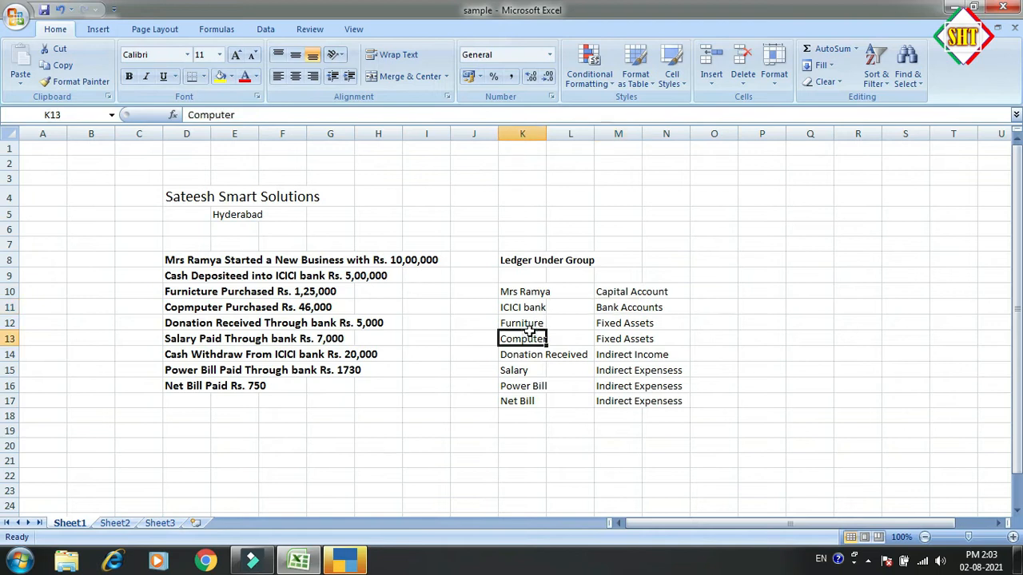
left_click(522, 324)
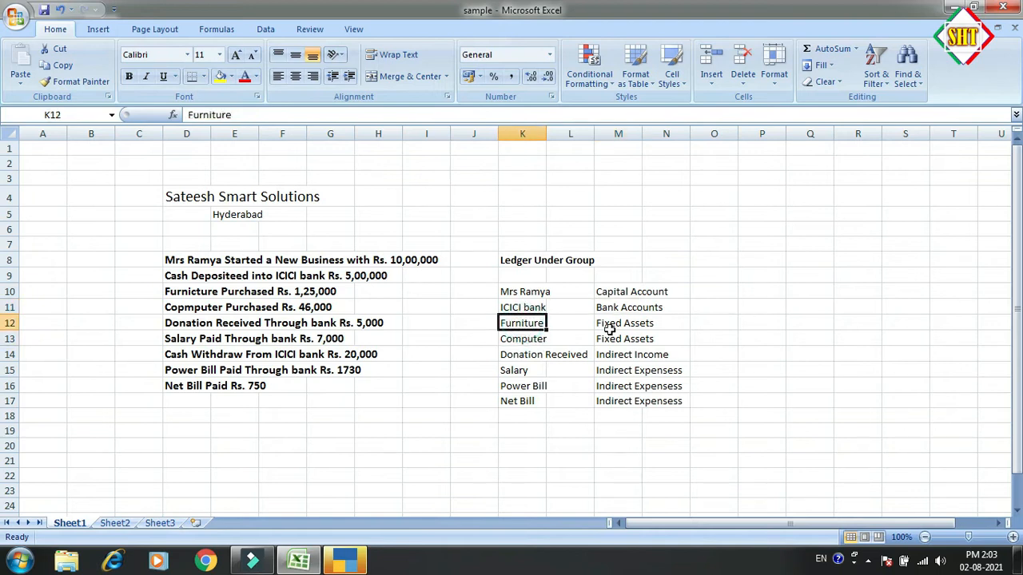
left_click(617, 330)
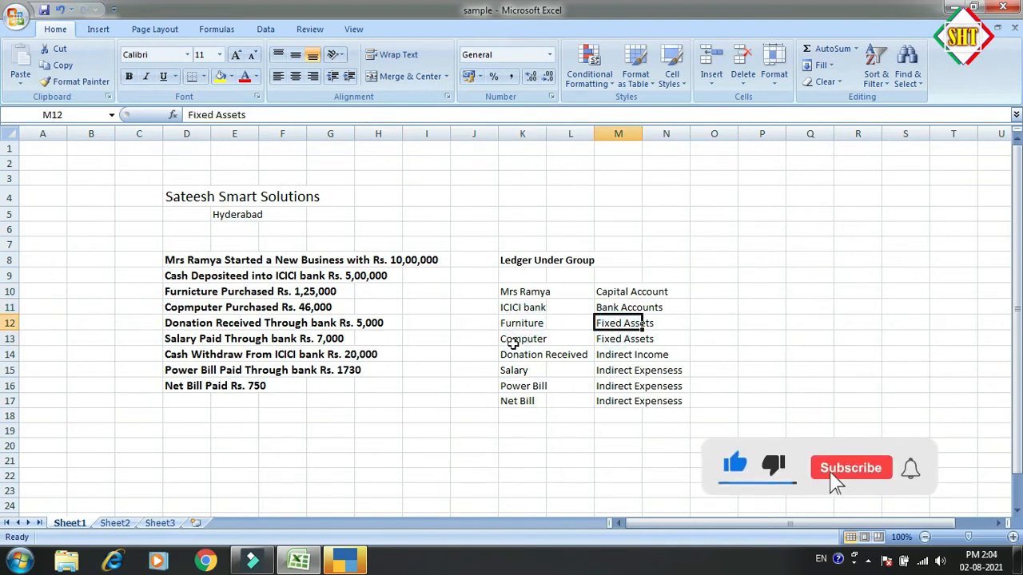
left_click(519, 341)
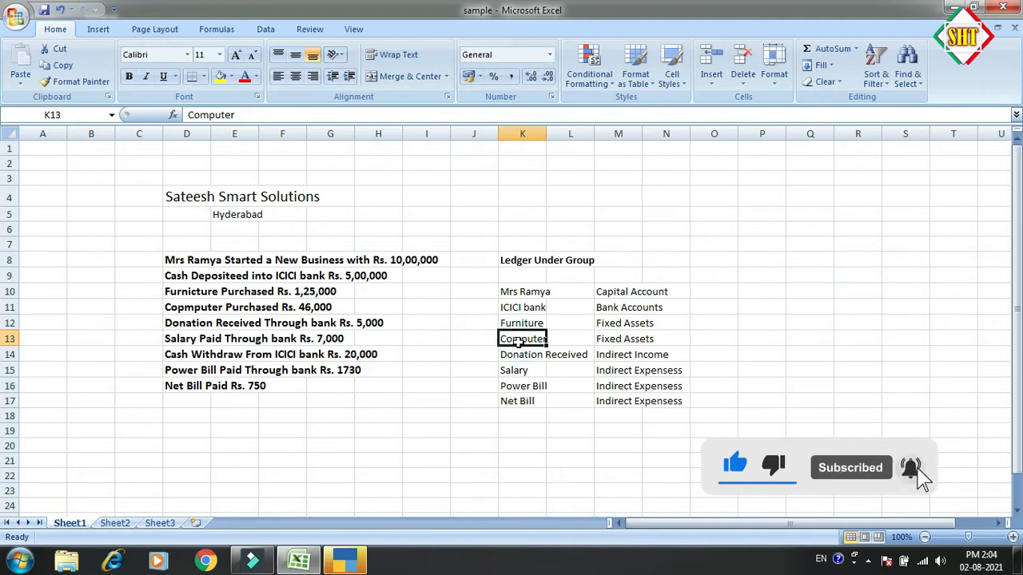
left_click(625, 340)
left_click(536, 354)
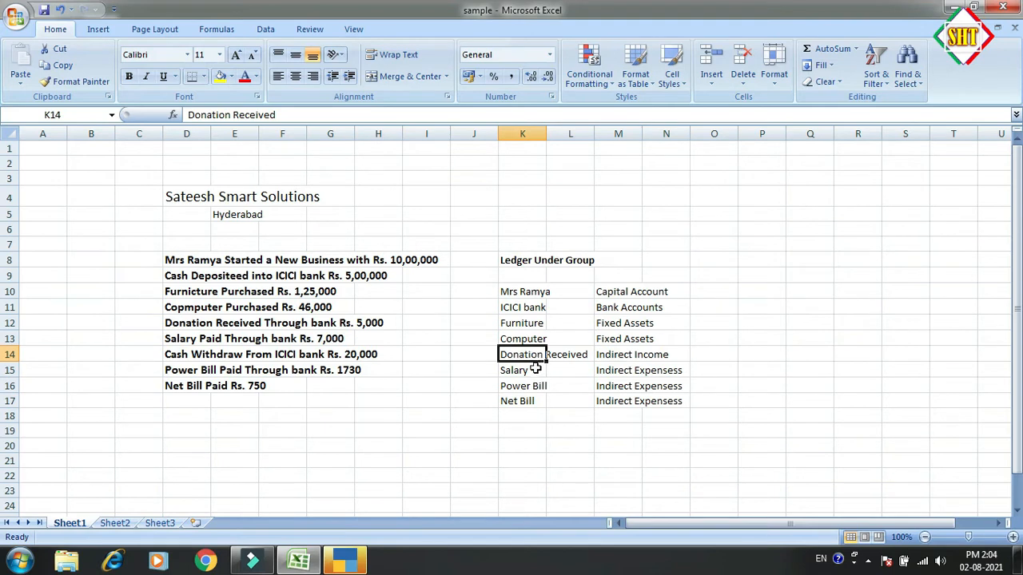
left_click(535, 370)
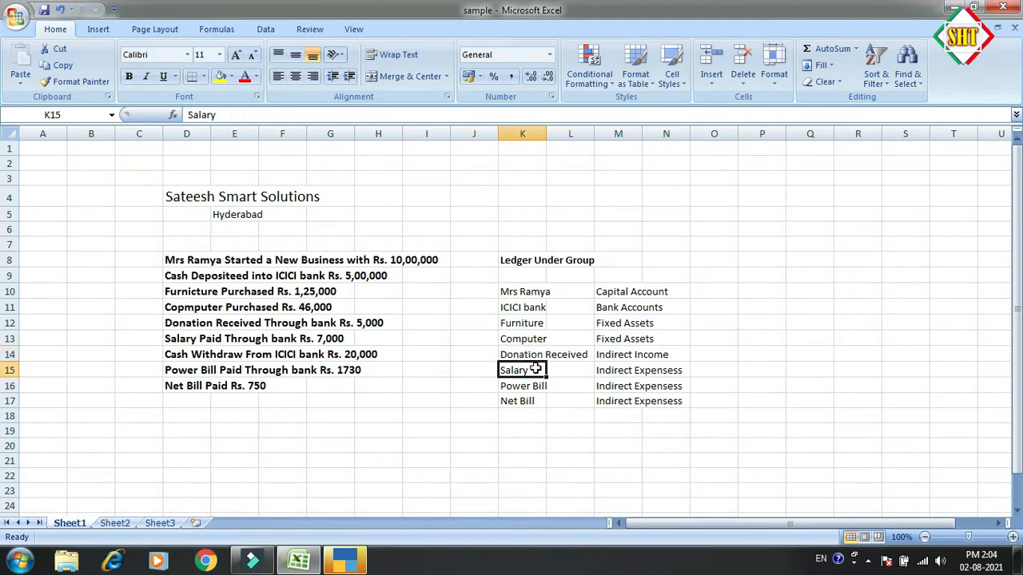
left_click(606, 372)
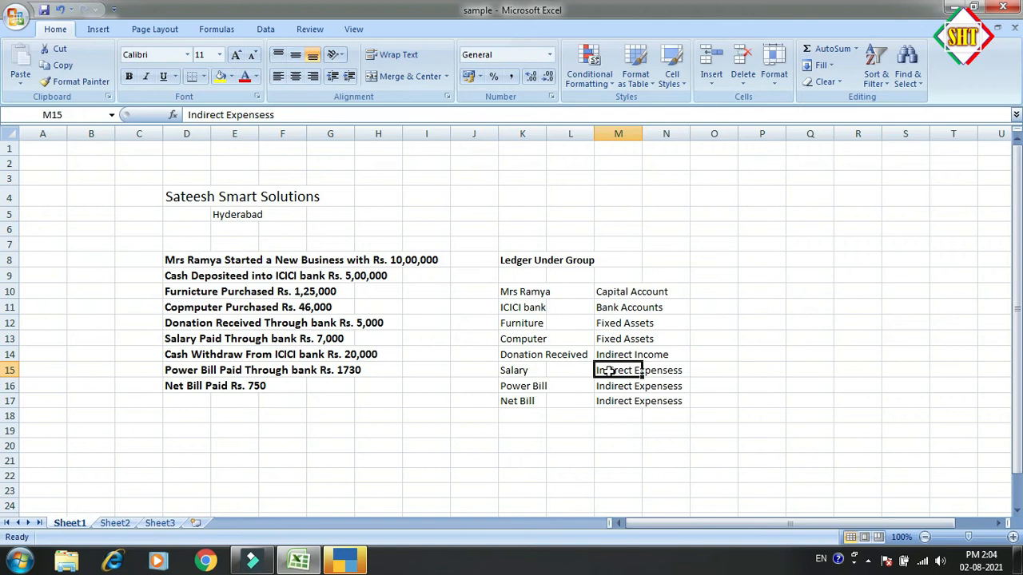
left_click(523, 387)
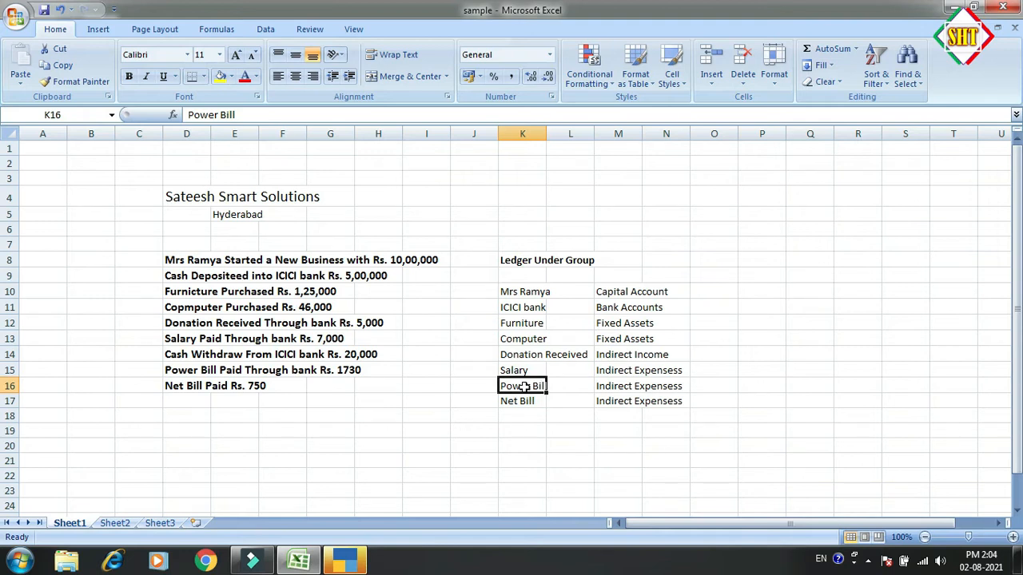
left_click(525, 403)
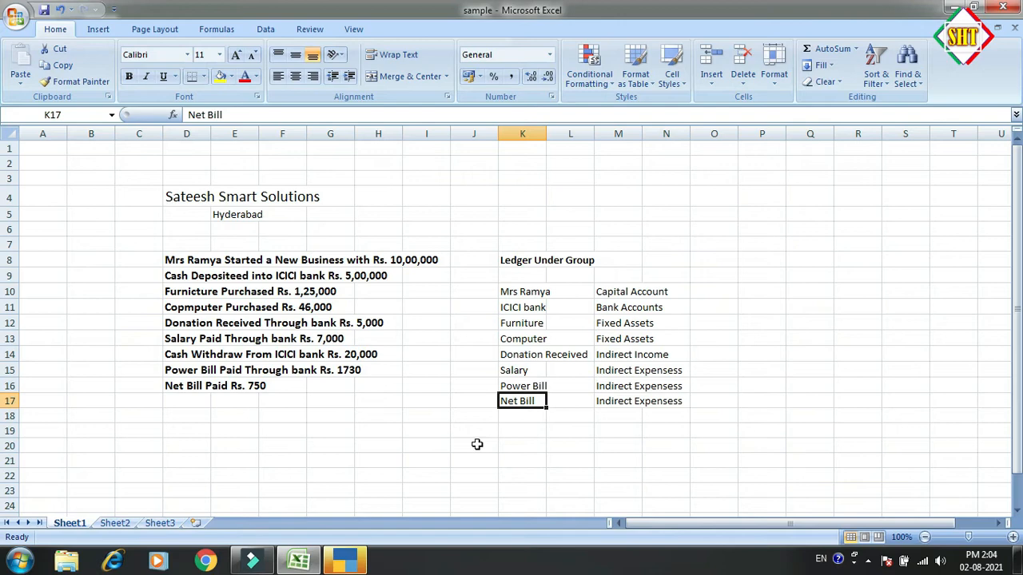
Switch to TallyPrime and continue in Educational Mode
left_click(348, 561)
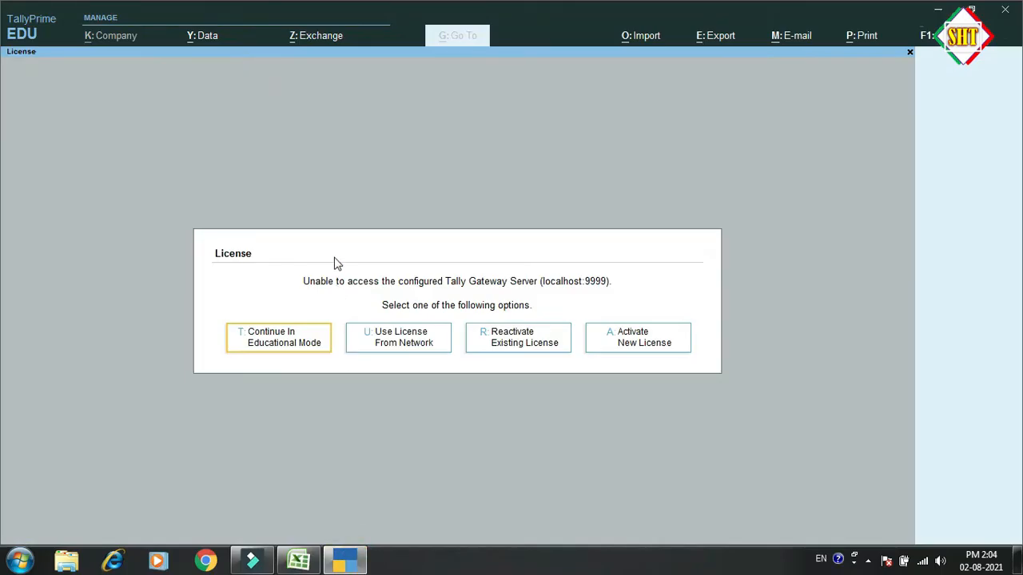
left_click(272, 342)
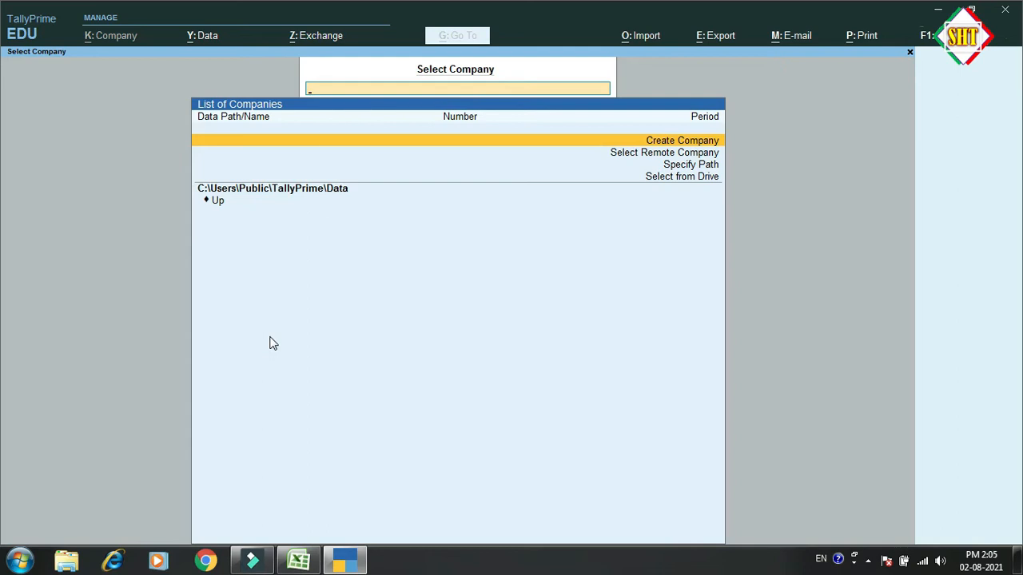
Start a new company named Sateesh Smart Solutions, keeping the same text as its mailing name
left_click(660, 143)
left_click(660, 147)
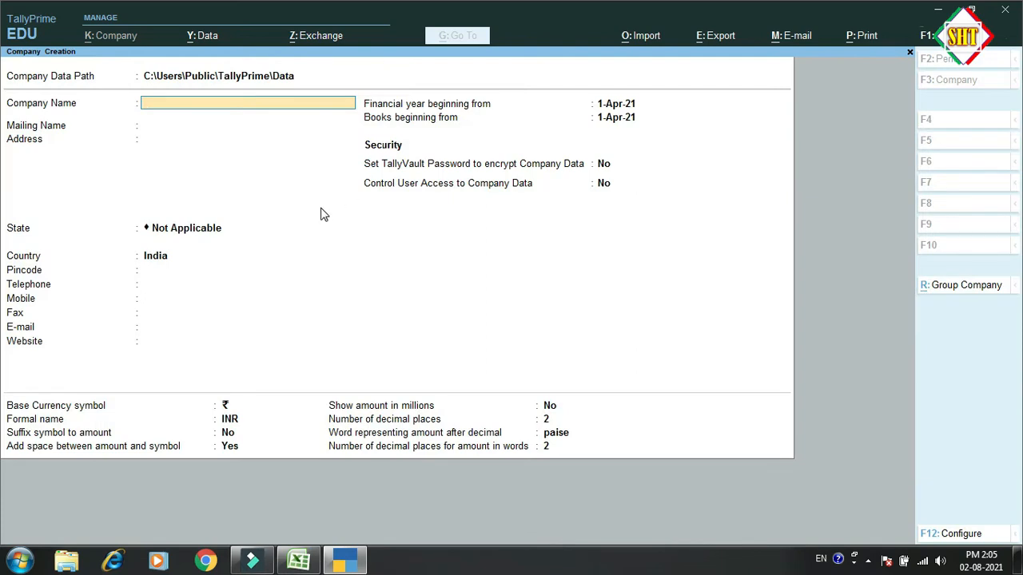
type("Satees")
type("Smart Solutions")
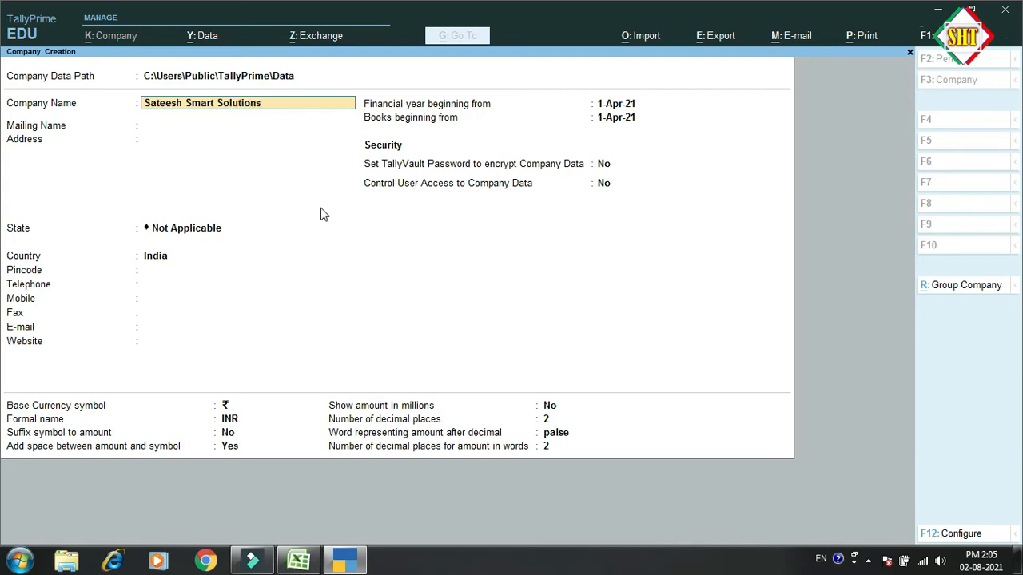
key("Return")
key("Return")
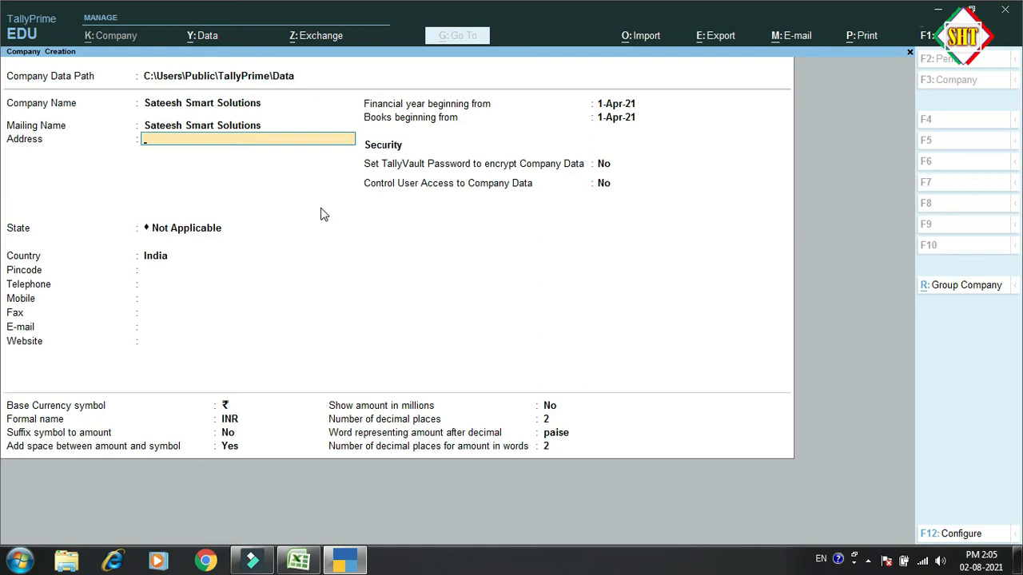
Enter Vijayawada as the company's address and choose Andhra Pradesh as its state, keeping India as the country
type("Vijayawada")
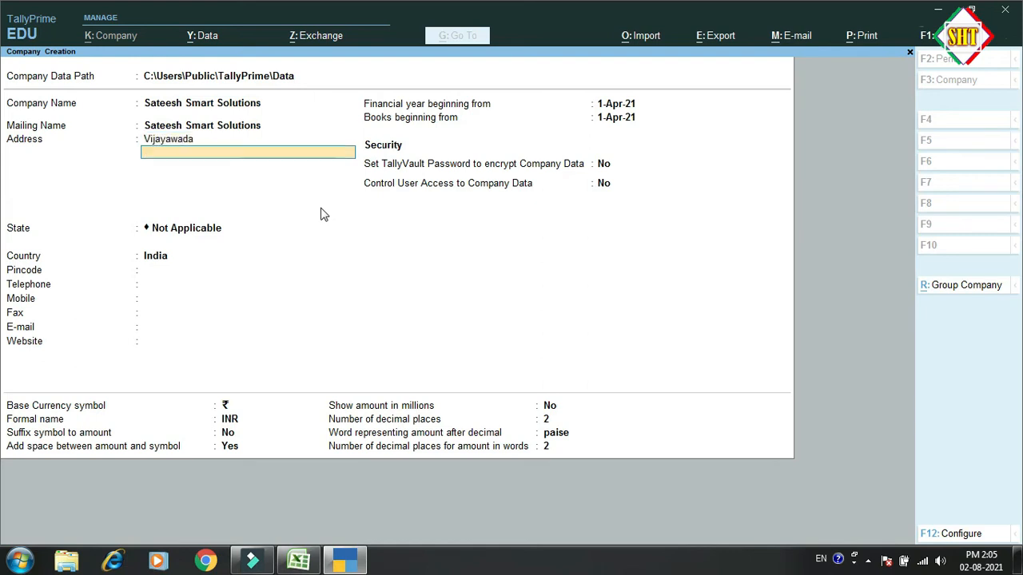
key("Return")
key("Return")
key("Down")
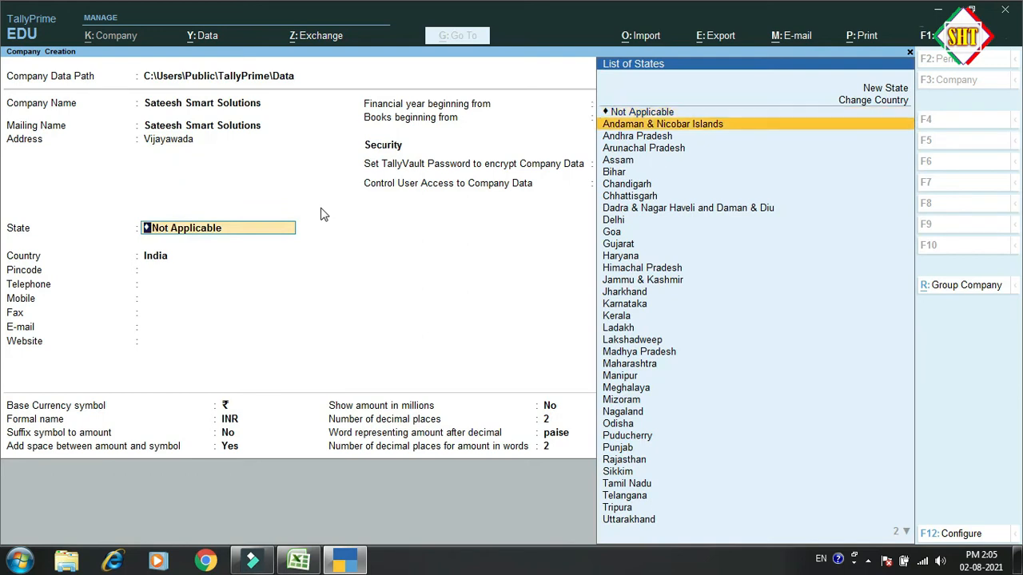
key("Down")
key("Return")
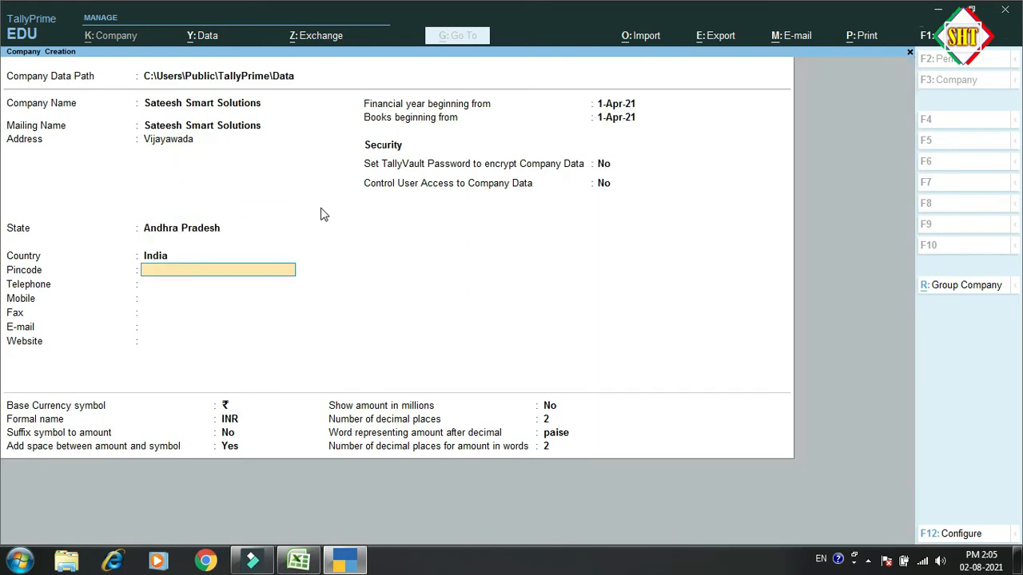
Leave the company's contact fields blank, keep the default financial year, security and currency settings, and save the company
key("Return")
key("Return")
key("Return")
key("Return")
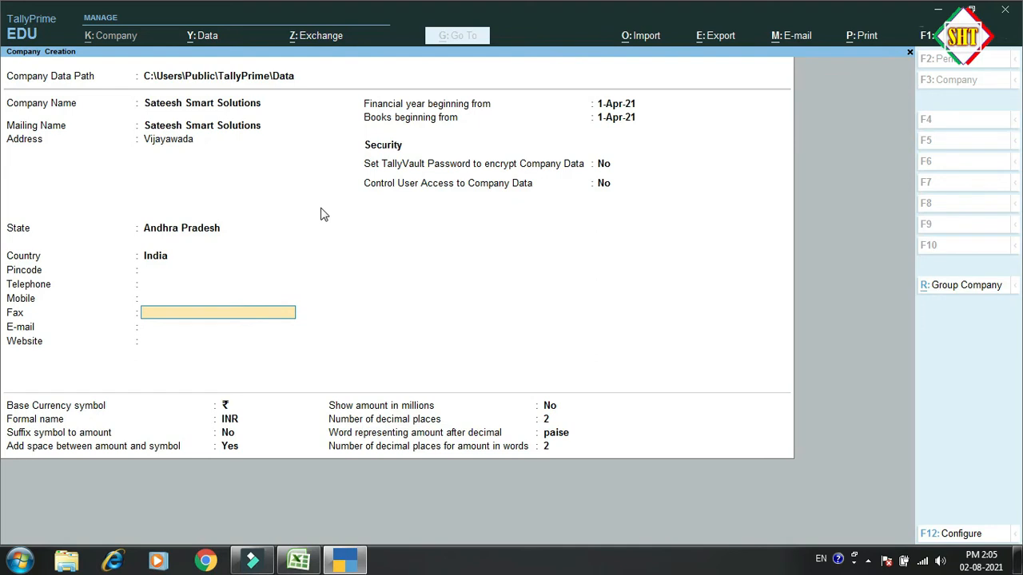
key("Return")
key("Return")
key("Return")
key("Return")
key("Return")
key("Return")
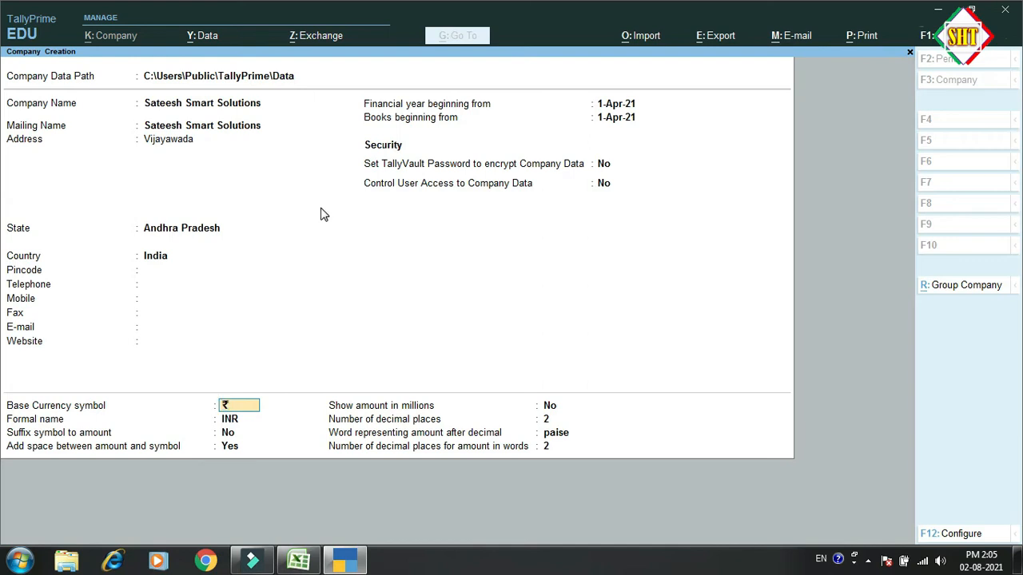
key("ctrl+a")
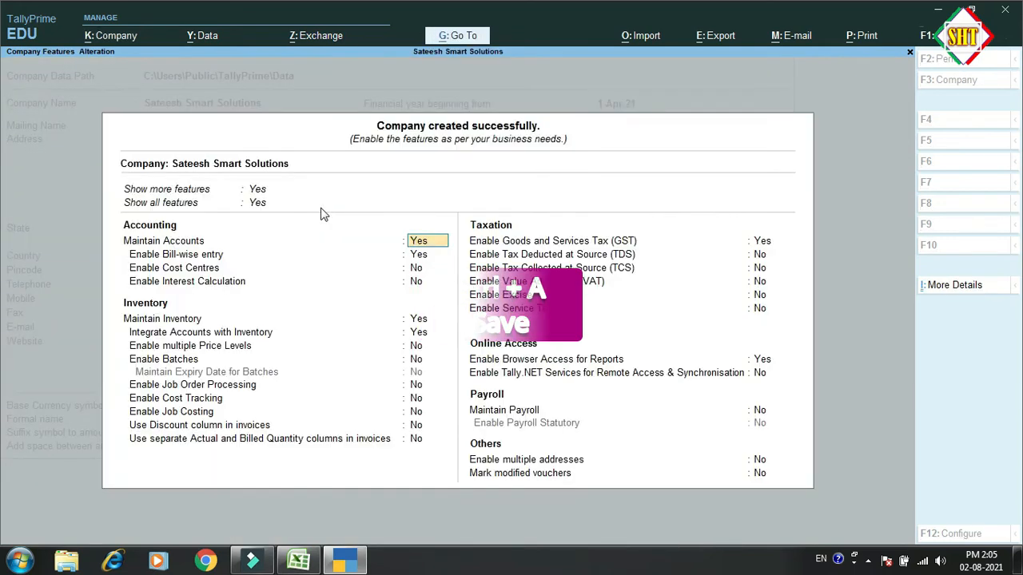
Keep the default accounting and inventory features, leave Goods and Services Tax enabled, and proceed to the company's GST details
key("Return")
key("Return")
key("Return")
key("Return")
key("Return")
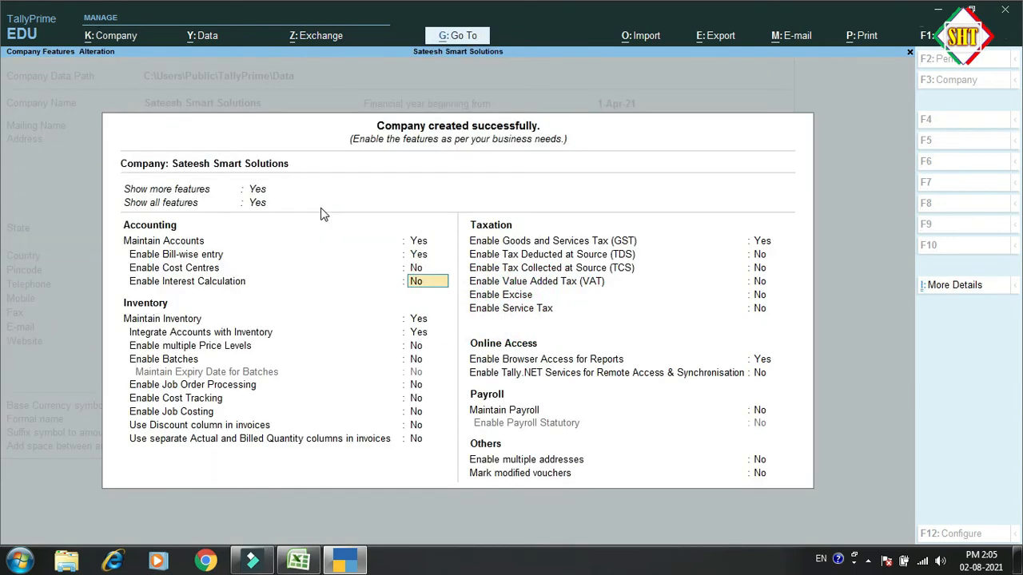
key("Return")
key("Return")
key("Return")
key("Return")
key("Return")
key("Return")
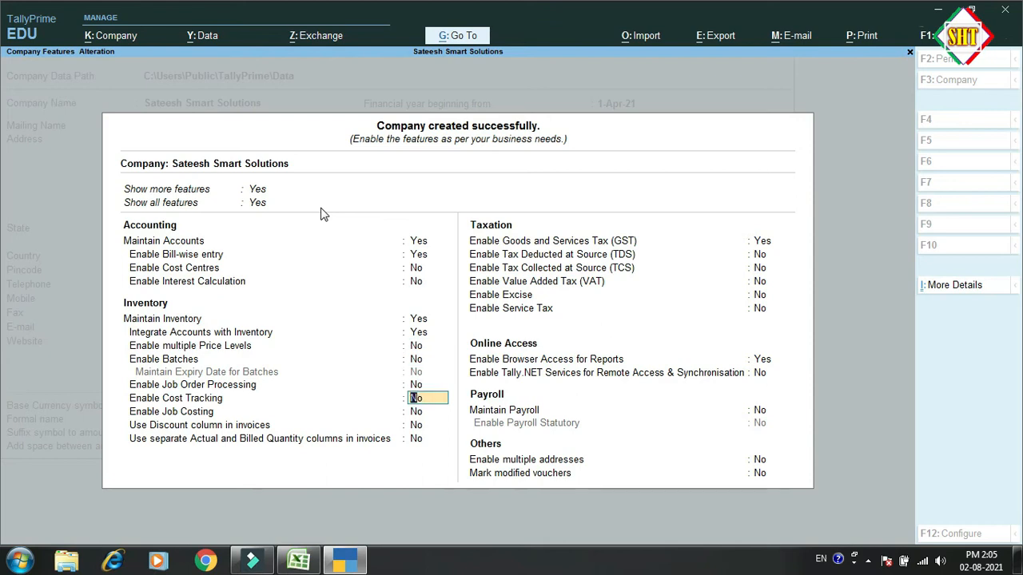
key("Return")
key("Return")
key("Return")
key("Return")
key("Return")
key("Return")
key("Return")
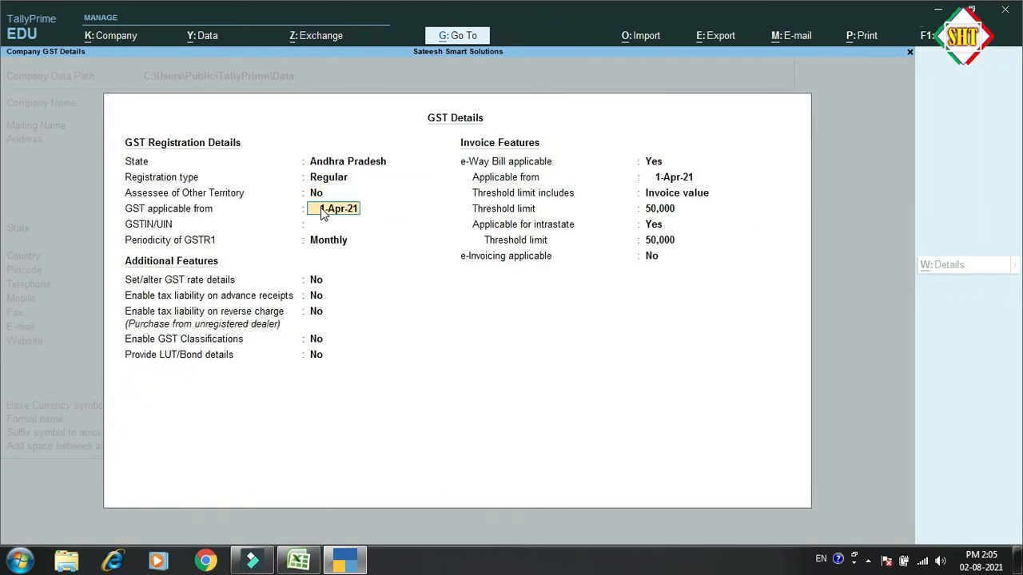
Accept the GST details with GST applicable from 1-Apr-21, a blank GSTIN/UIN, Monthly GSTR1 periodicity and the default additional and invoice features
key("Return")
key("Return")
key("Return")
key("Return")
key("Return")
key("Return")
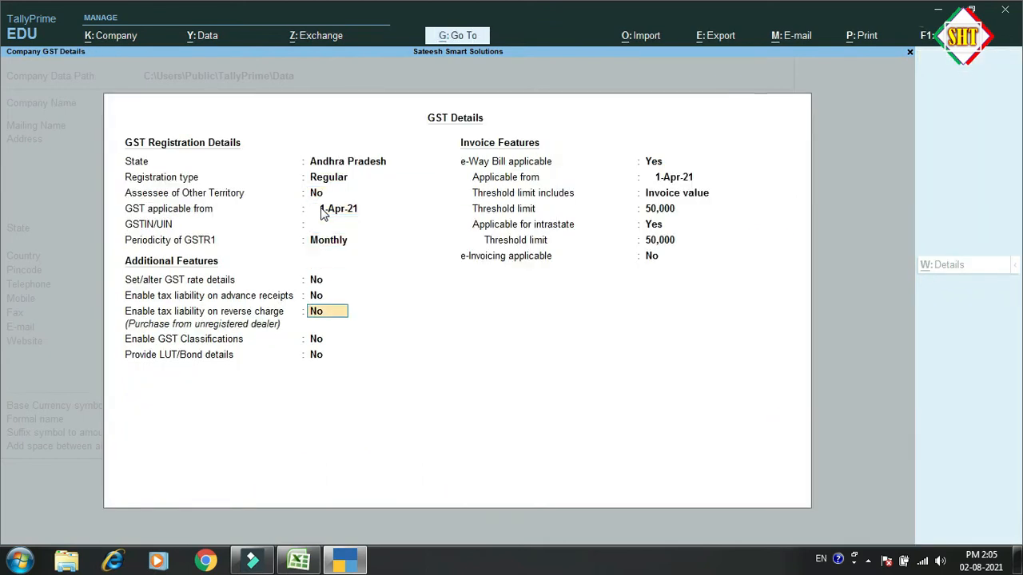
key("Return")
key("Return")
key("Return")
key("Return")
key("Return")
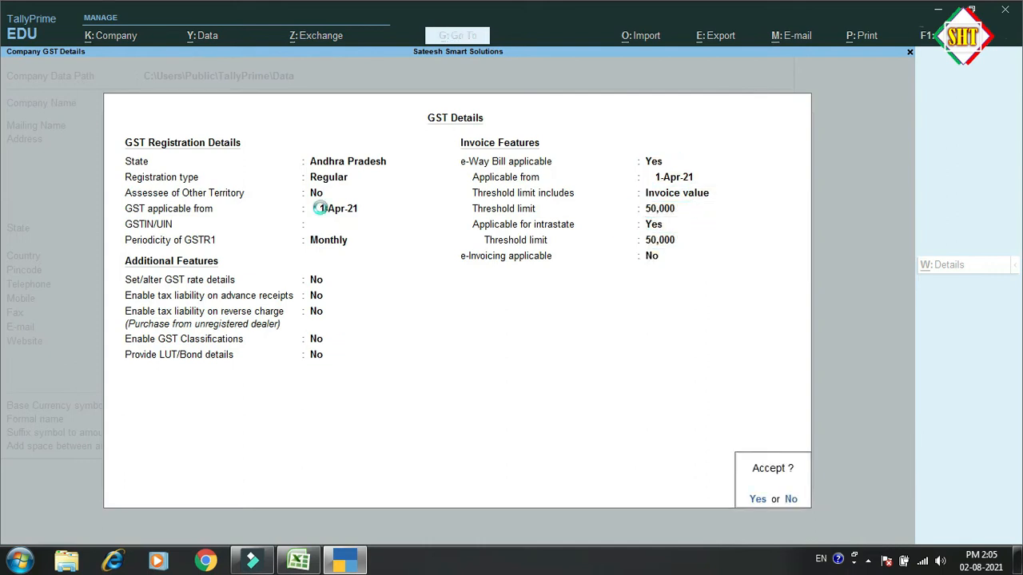
key("Return")
Keep the remaining taxation, online access, payroll and other features at their defaults and save the company features
key("Return")
key("Return")
key("Return")
key("Return")
key("Return")
key("Return")
key("Return")
key("Return")
key("Return")
key("Return")
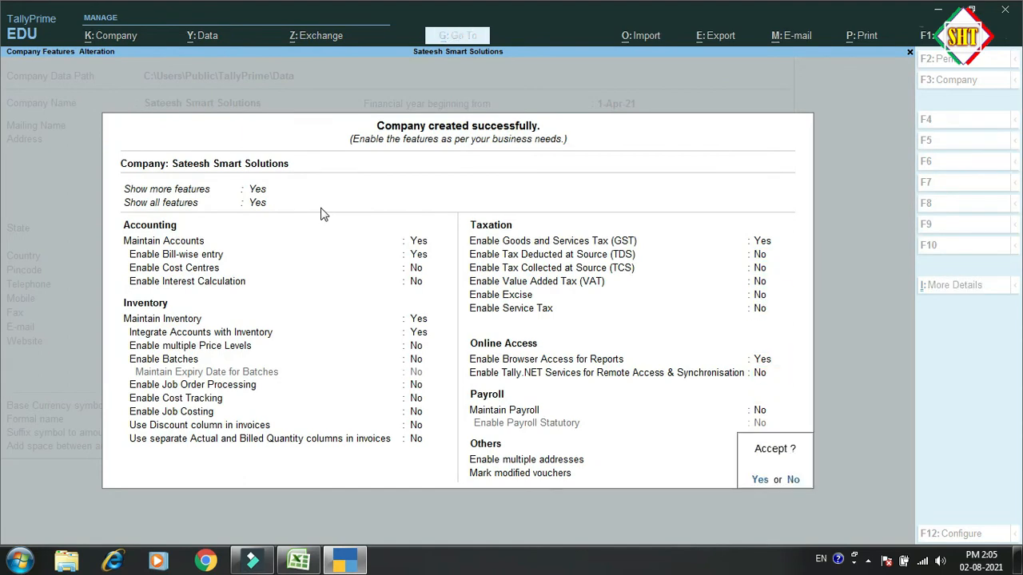
key("Return")
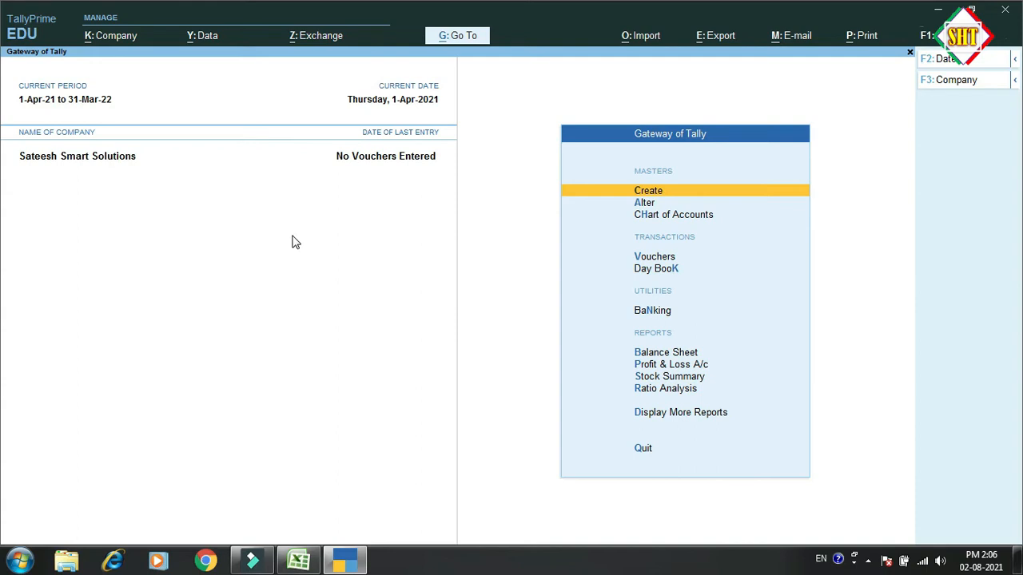
Start creating multiple ledgers from the chart of accounts' ledger list, with All Items as the parent group
key("Down")
key("Down")
key("Return")
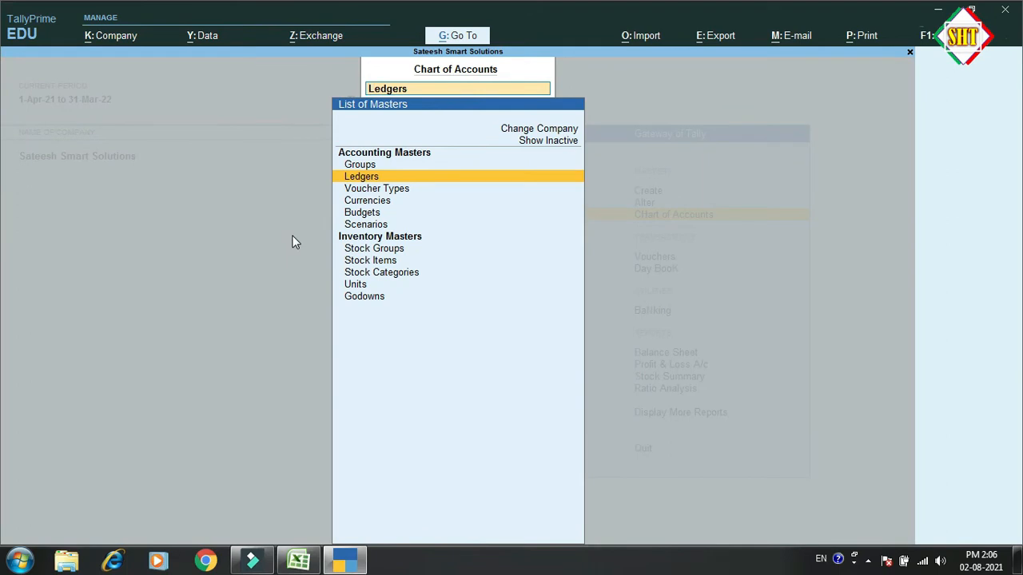
key("Return")
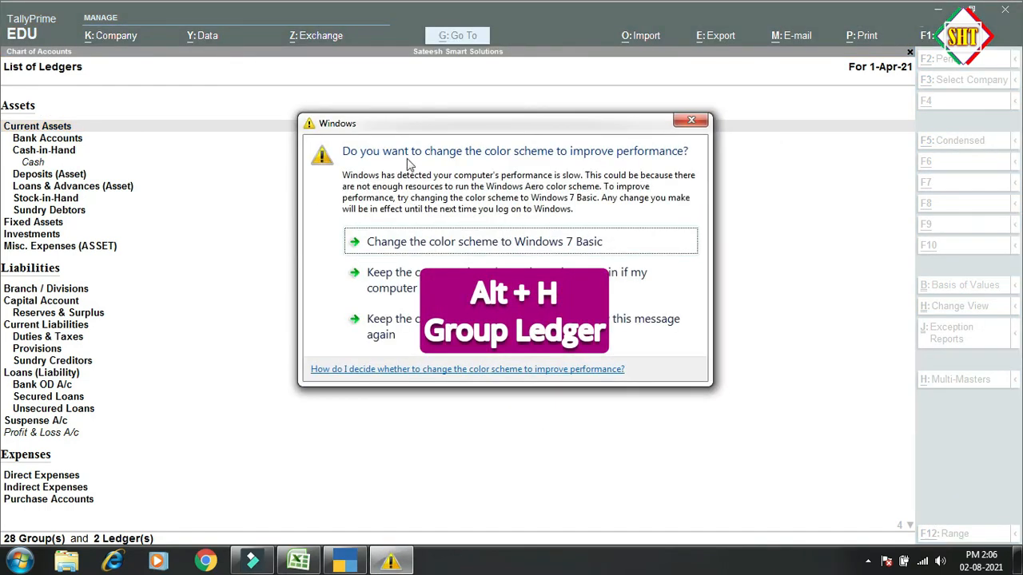
key("alt+h")
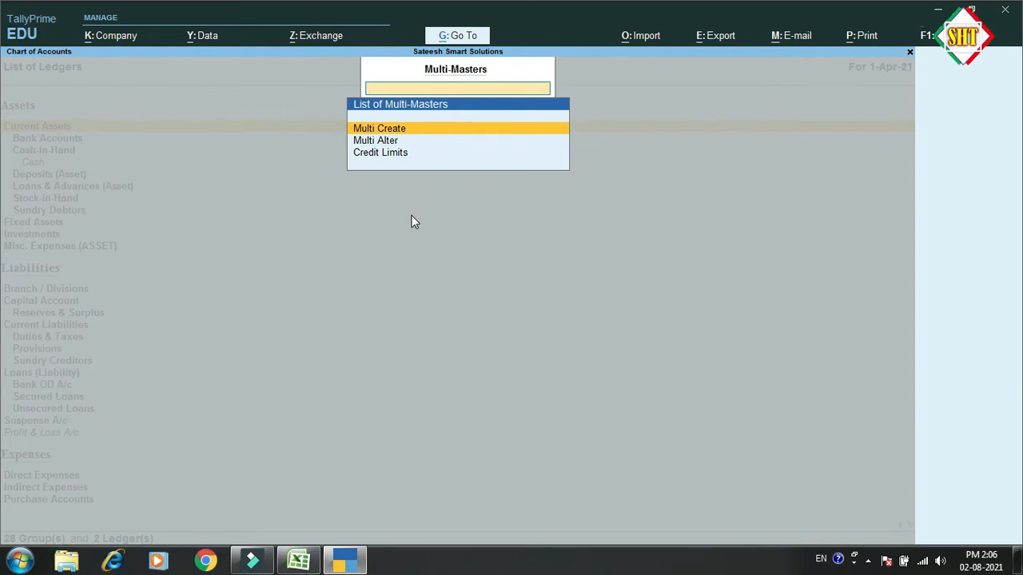
key("Return")
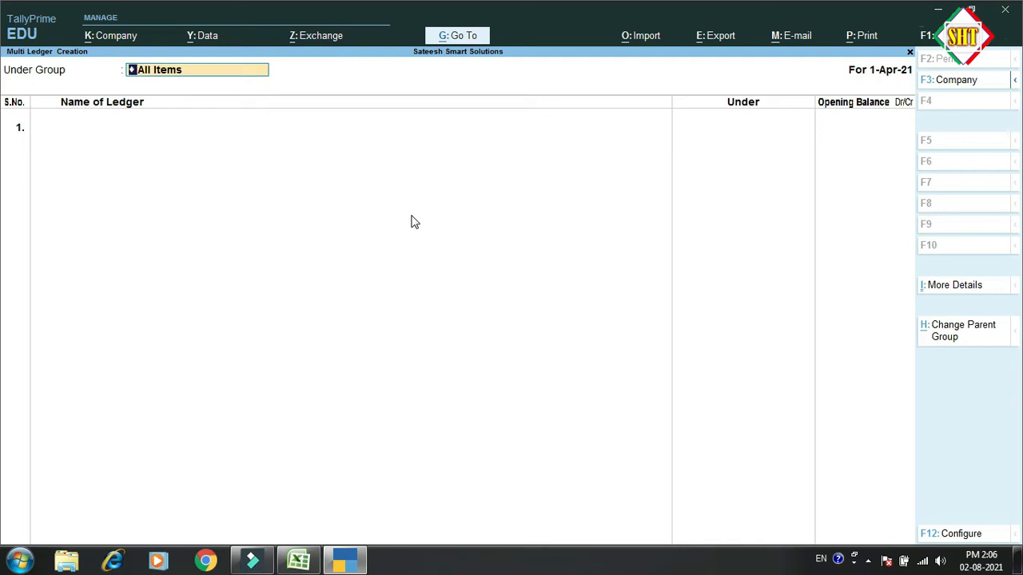
key("Return")
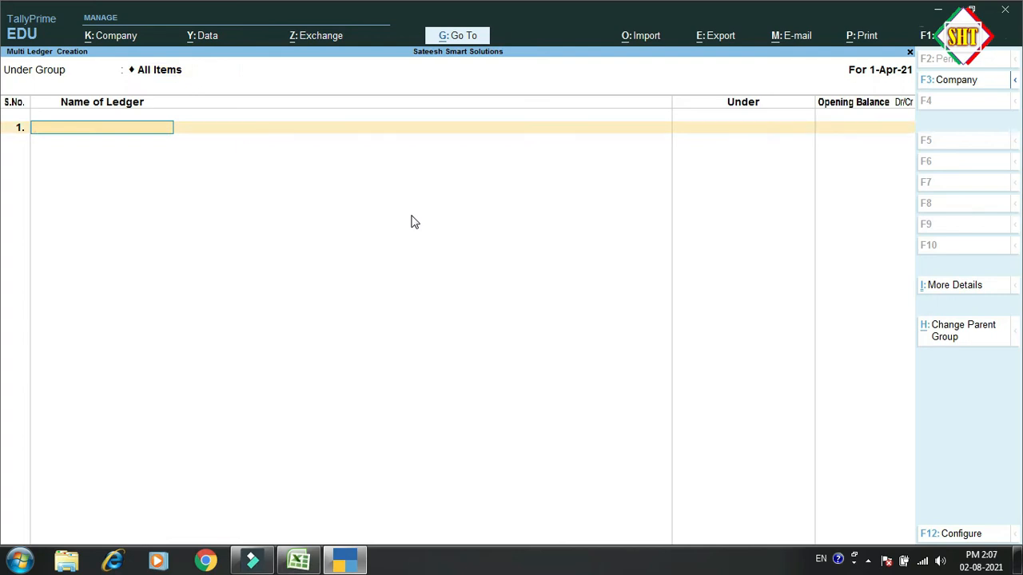
Add the capital contributor's ledger, titled Mrs plus her name, under Capital Account with no opening balance
type("Mrs ")
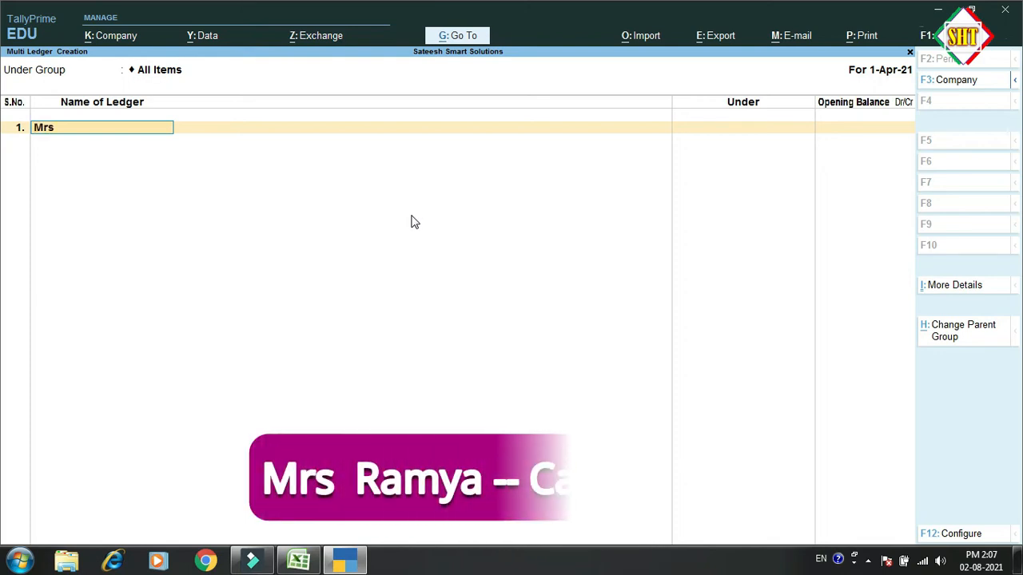
type("Ramya")
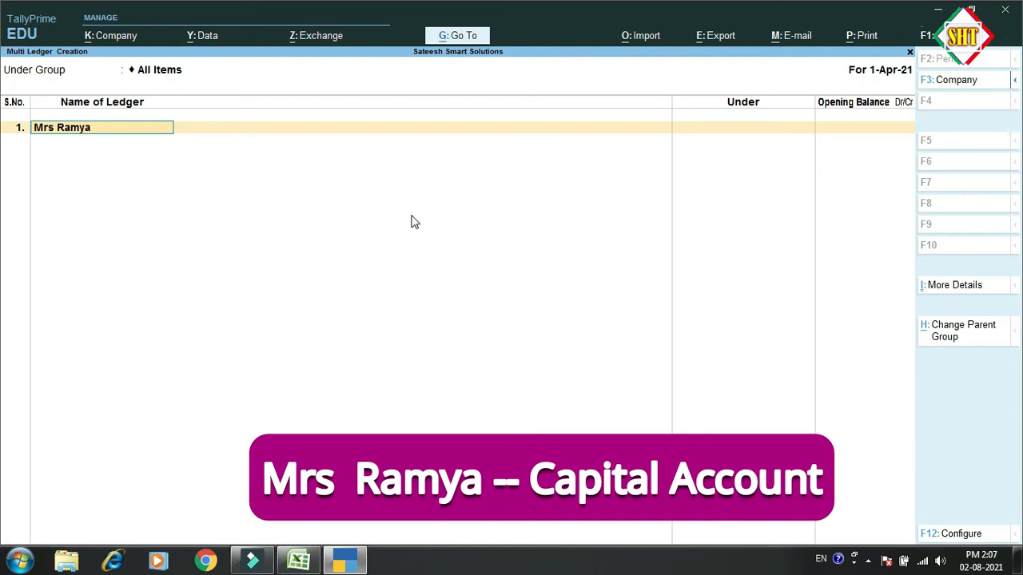
key("Return")
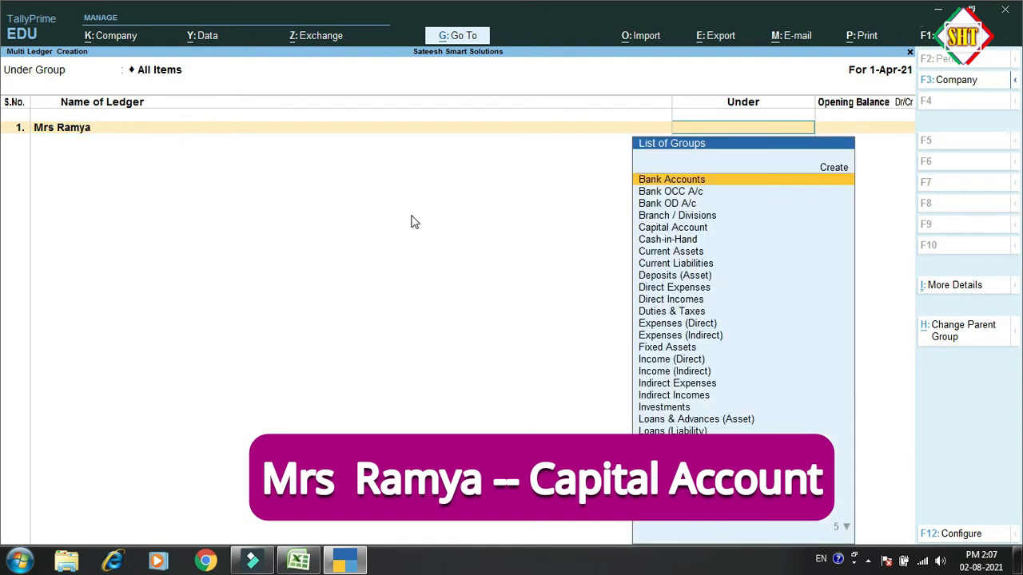
type("Ca")
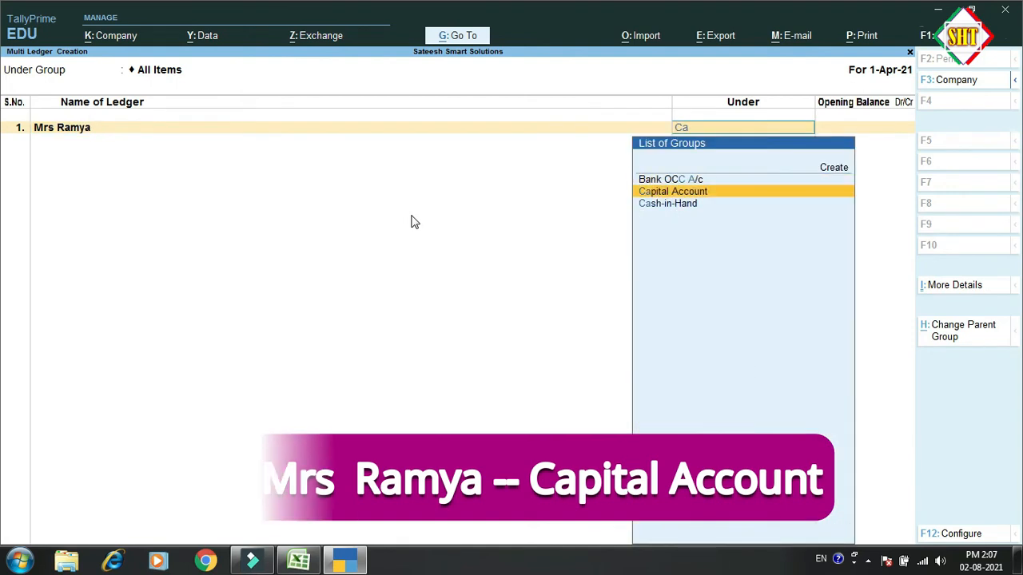
key("Return")
key("Return")
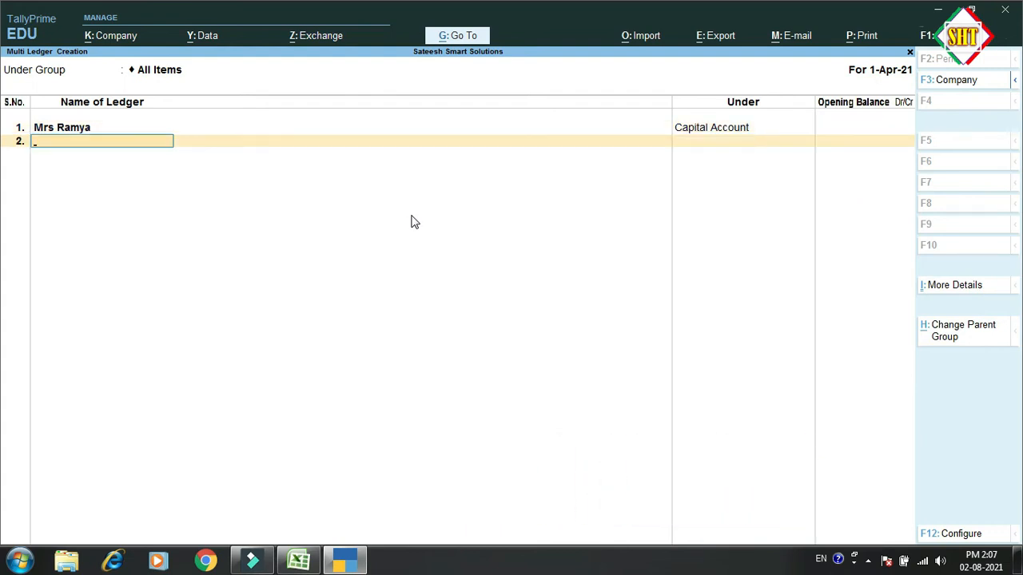
Add an ICICI Bank ledger under Bank Accounts with no opening balance
type("ICI")
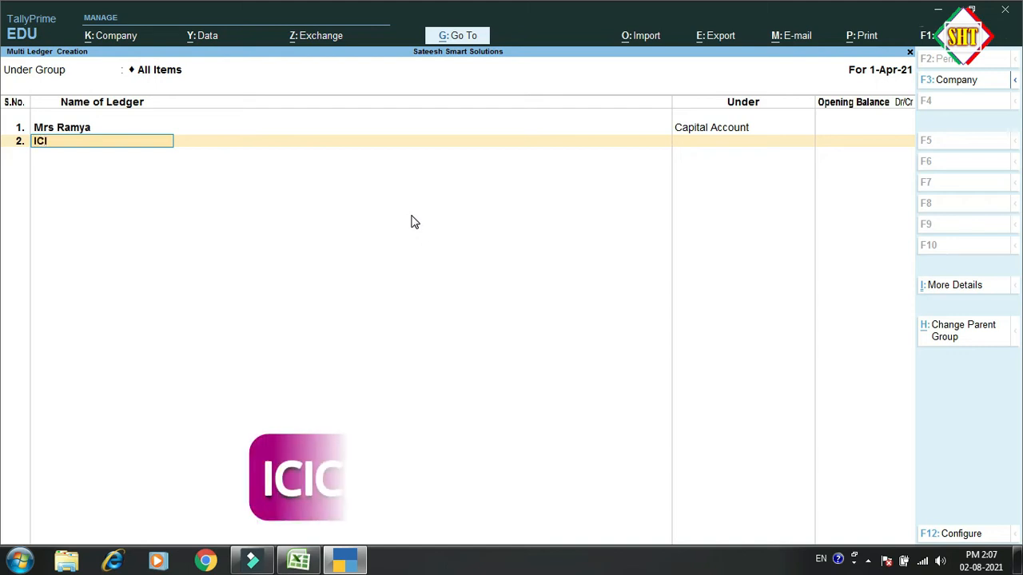
type("CI Bank")
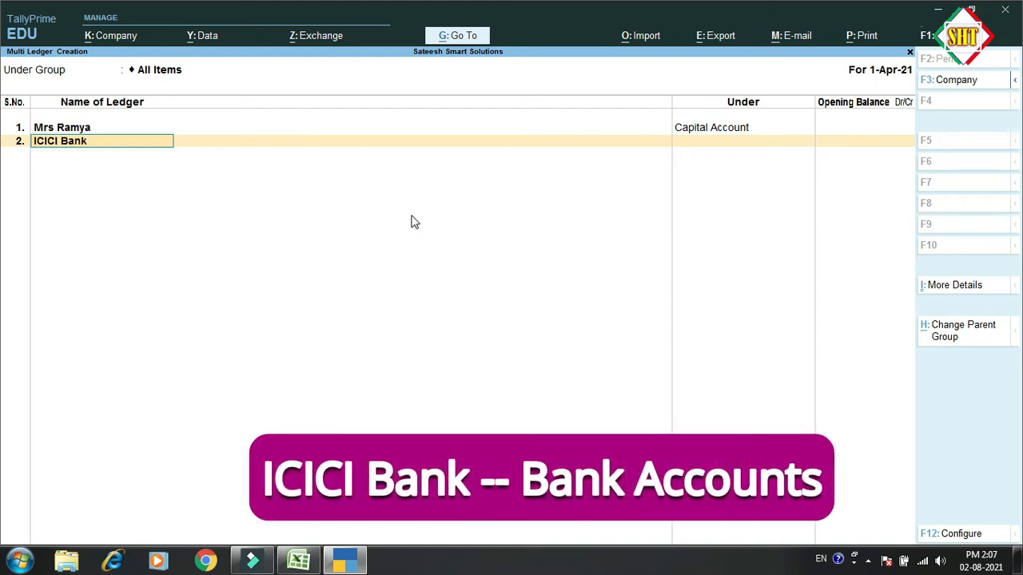
key("Return")
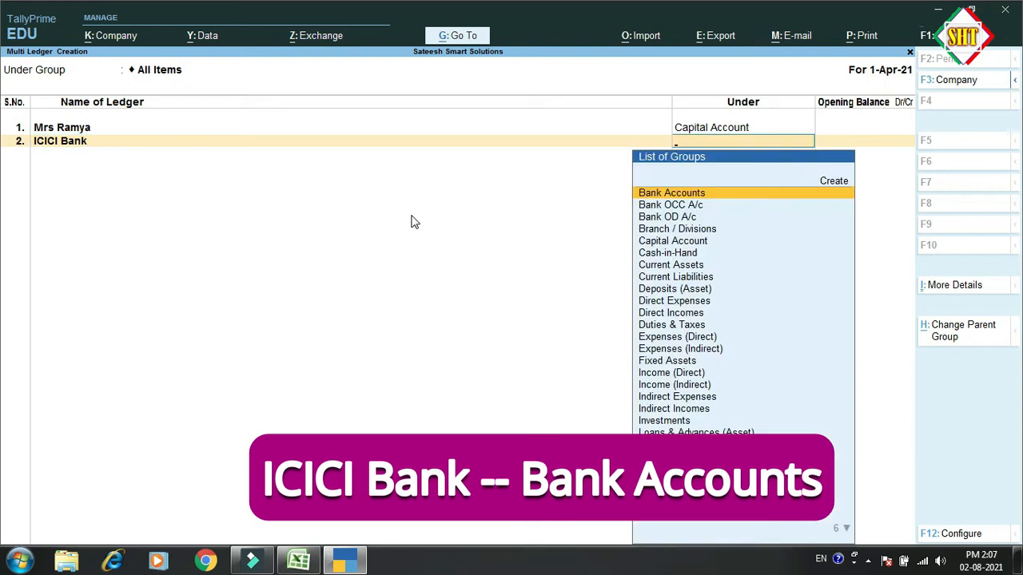
key("Return")
key("Return")
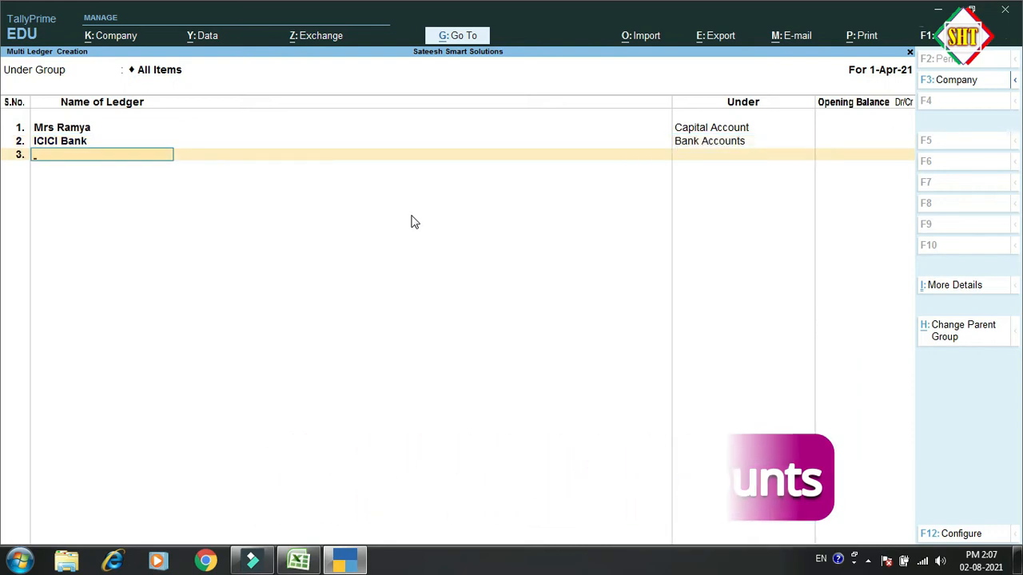
Add a Furniture ledger under Fixed Assets with no opening balance
type("Fur")
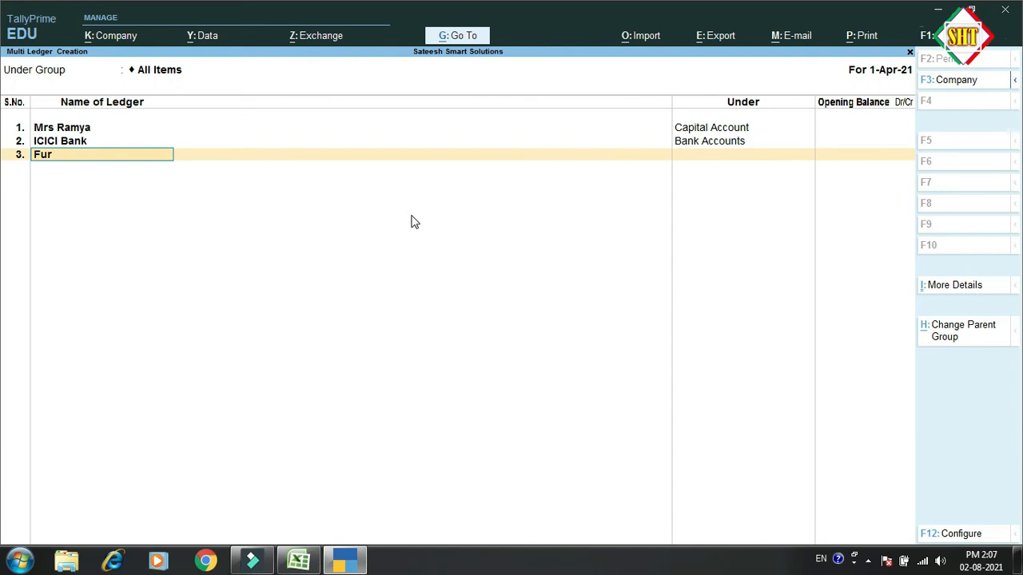
type("niture")
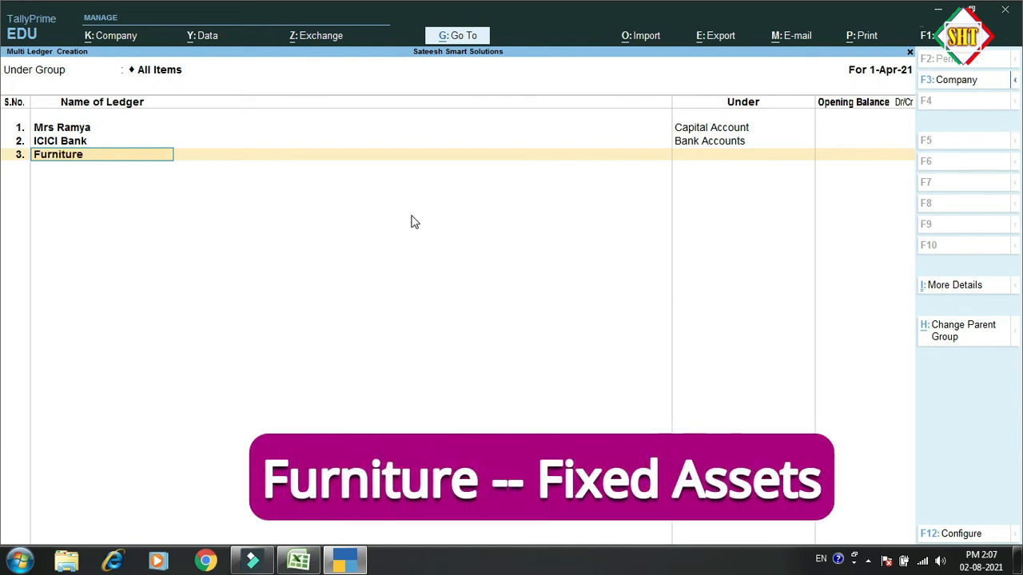
key("Return")
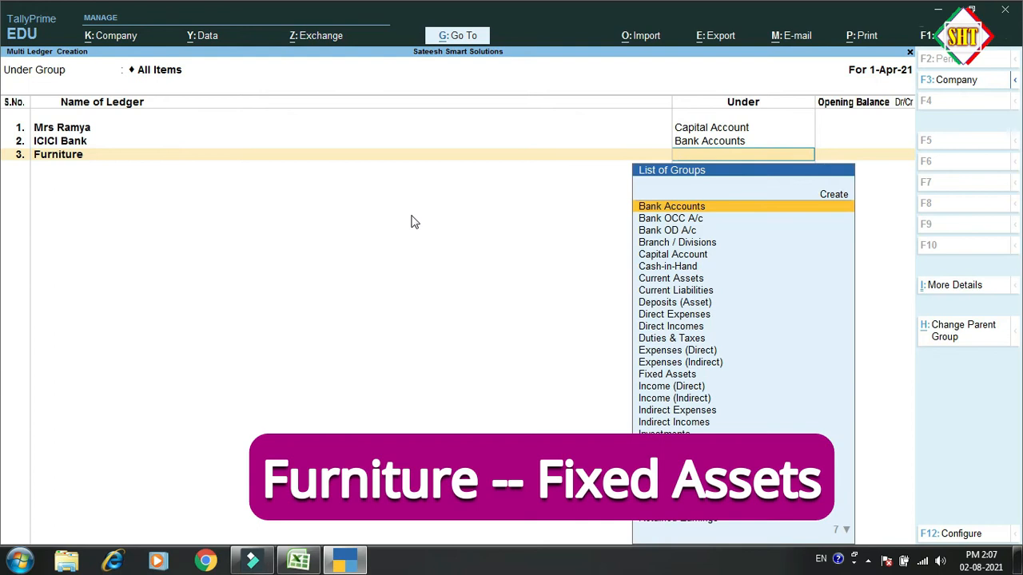
type("Fi")
key("Return")
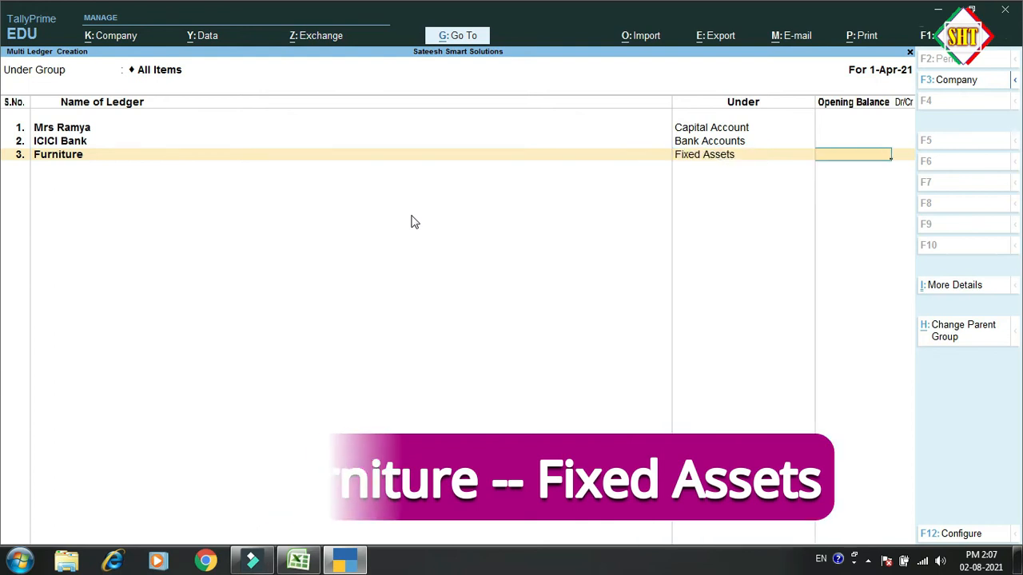
key("Return")
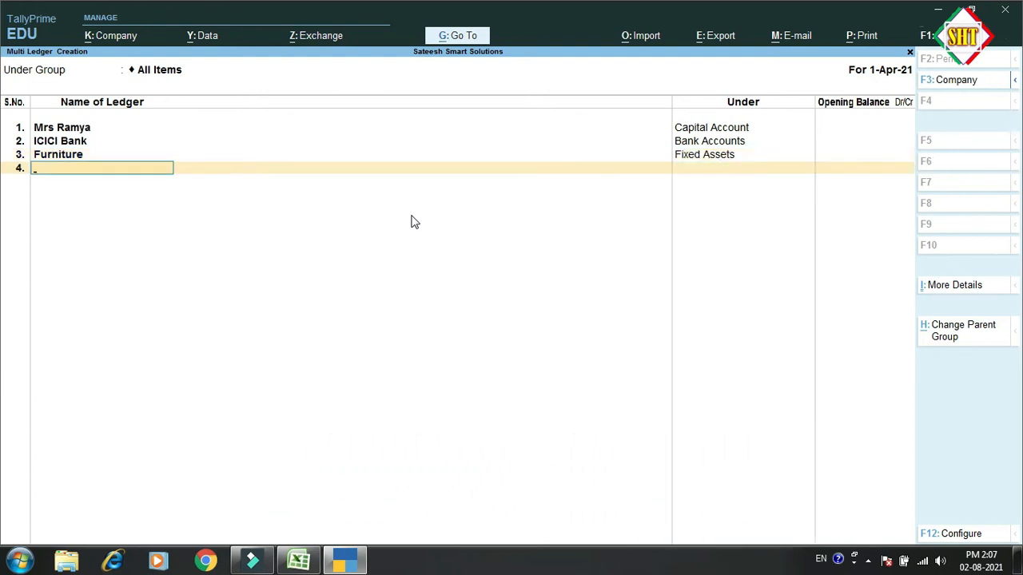
Add a Computer ledger under Fixed Assets with no opening balance
type("Coputer")
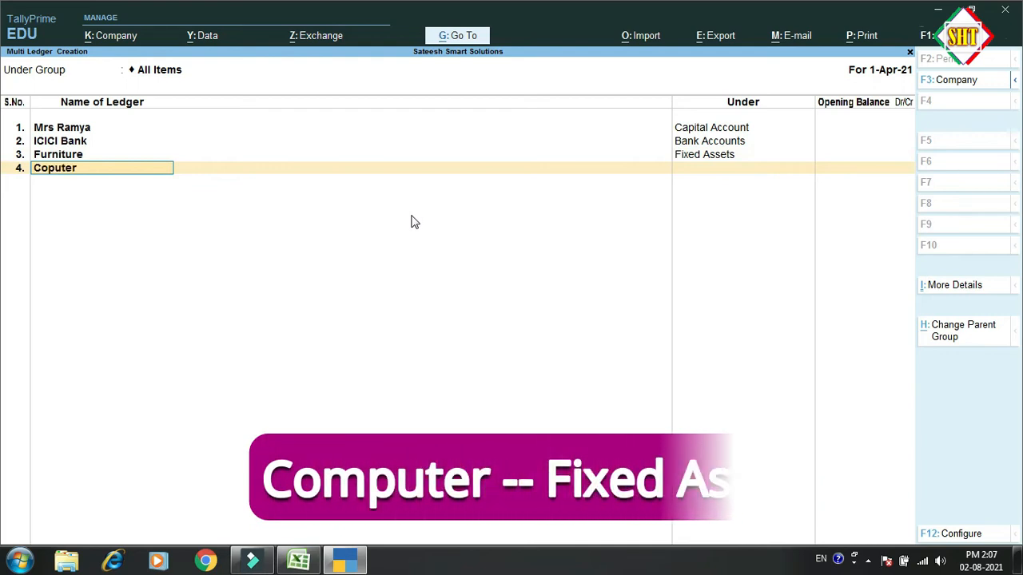
key("BackSpace")
key("BackSpace")
key("BackSpace")
key("BackSpace")
key("BackSpace")
type("mputer")
key("Return")
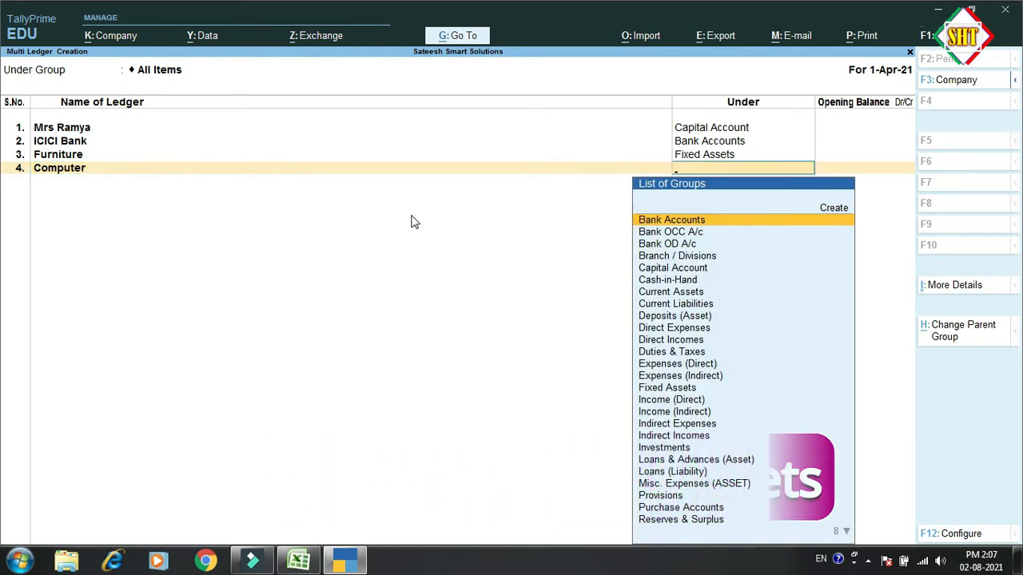
type("Fi")
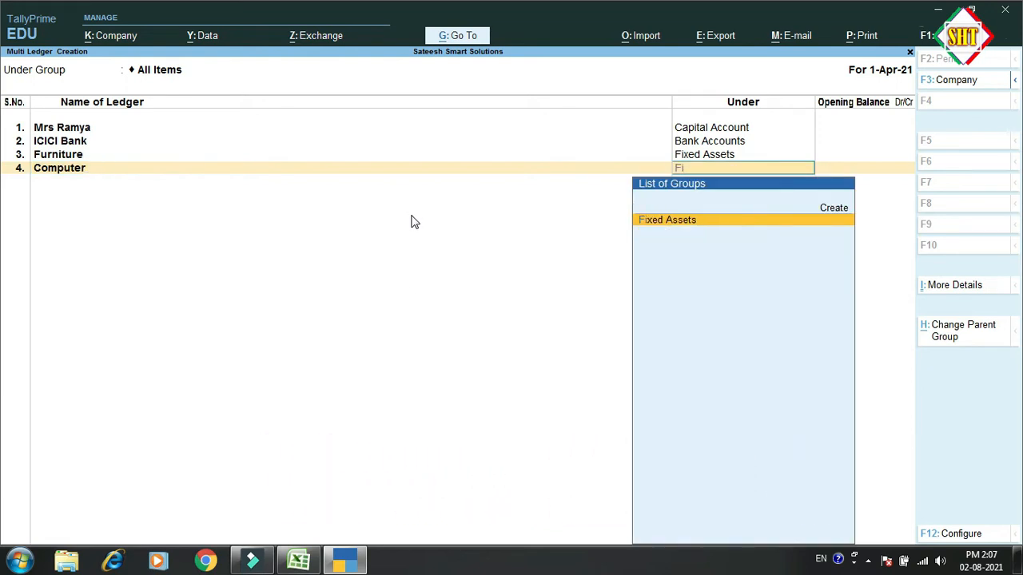
key("Return")
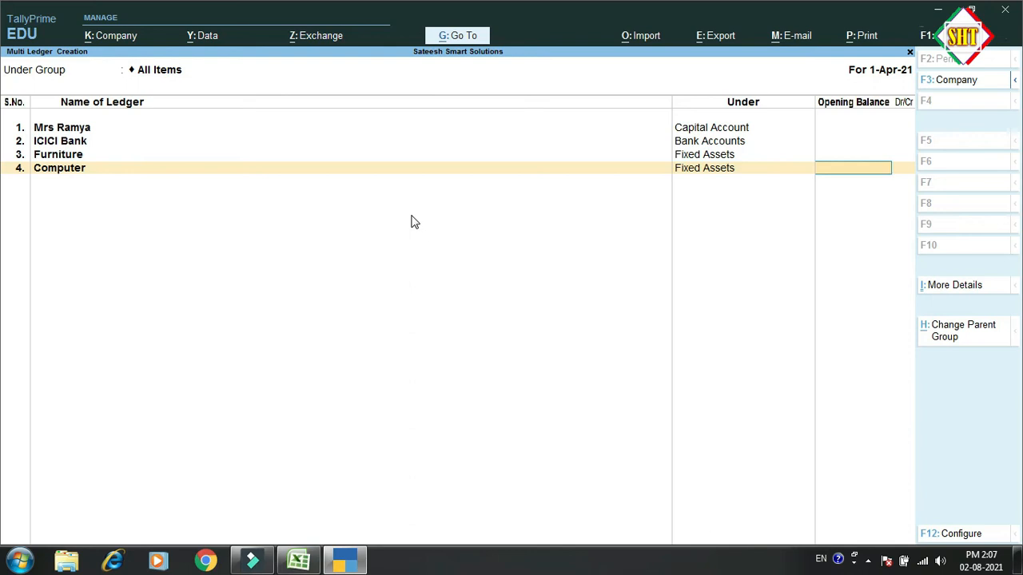
key("Return")
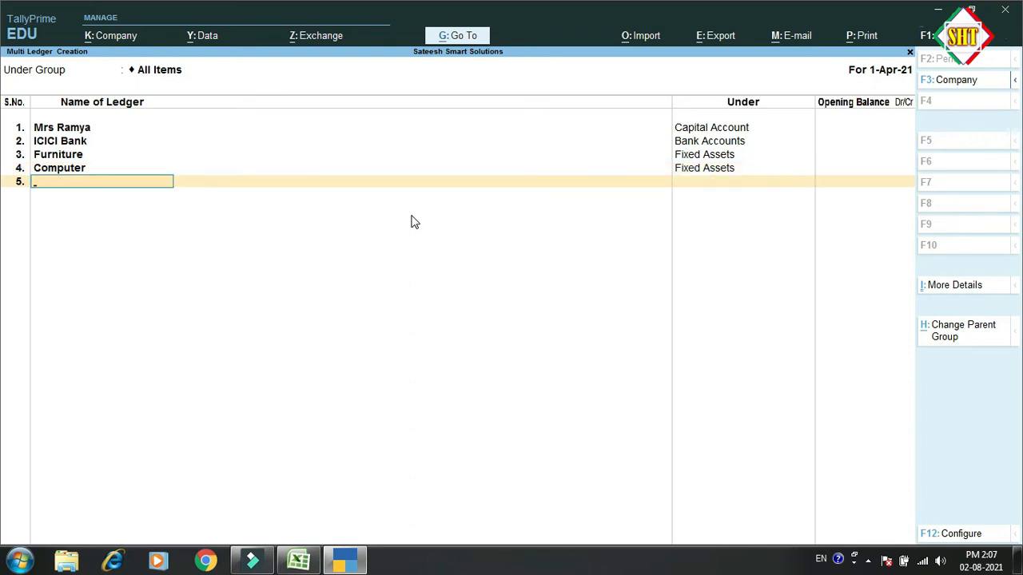
Add a Donation Received ledger under Indirect Incomes with no opening balance
type("Dona")
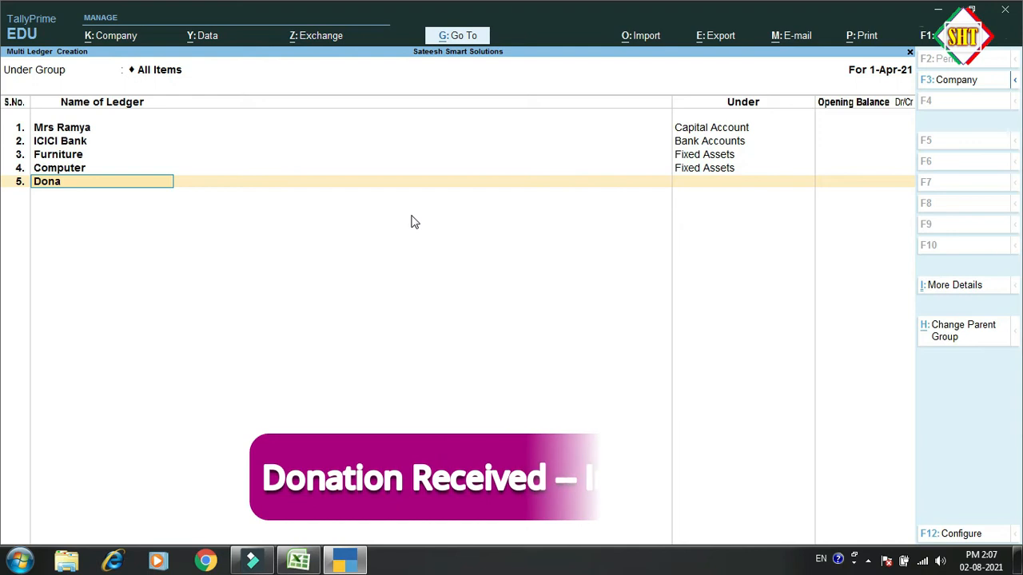
type("tion Received")
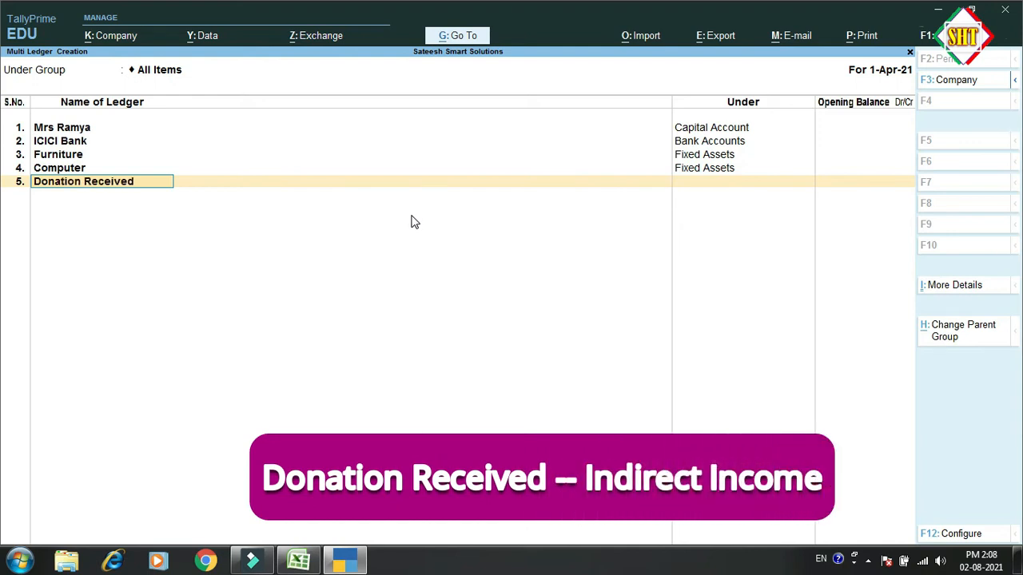
key("Return")
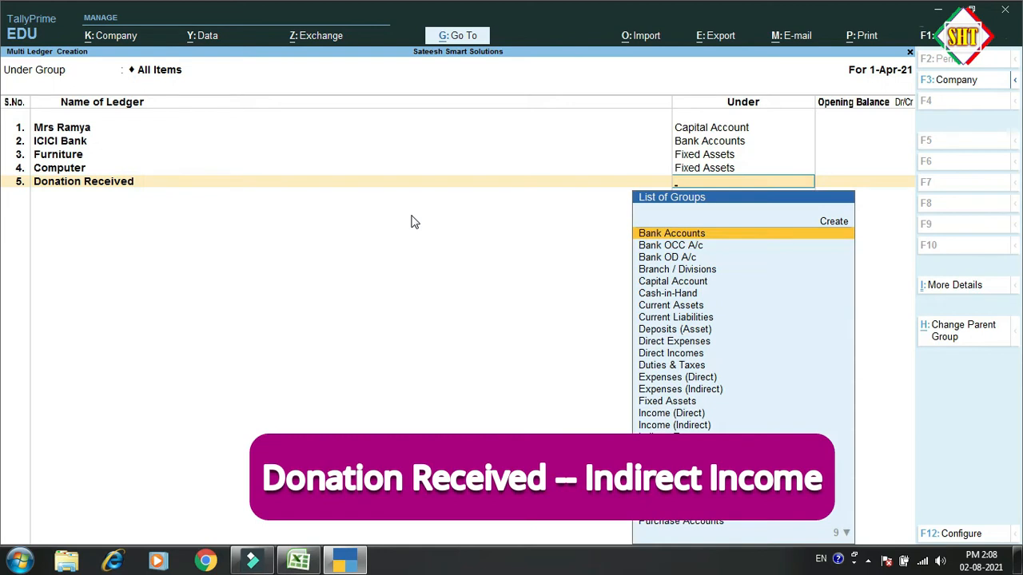
type("In")
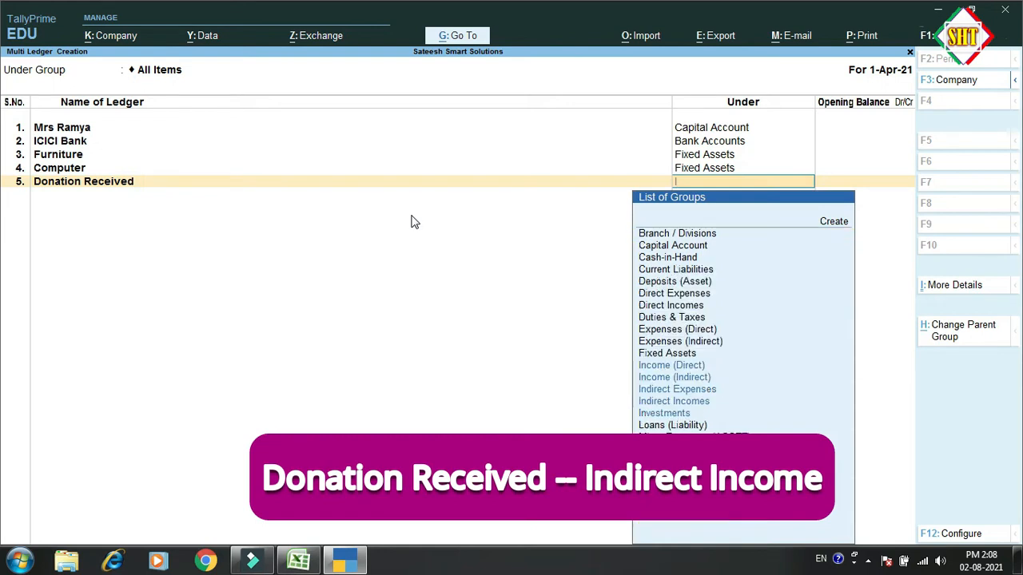
key("Down")
key("Down")
key("Down")
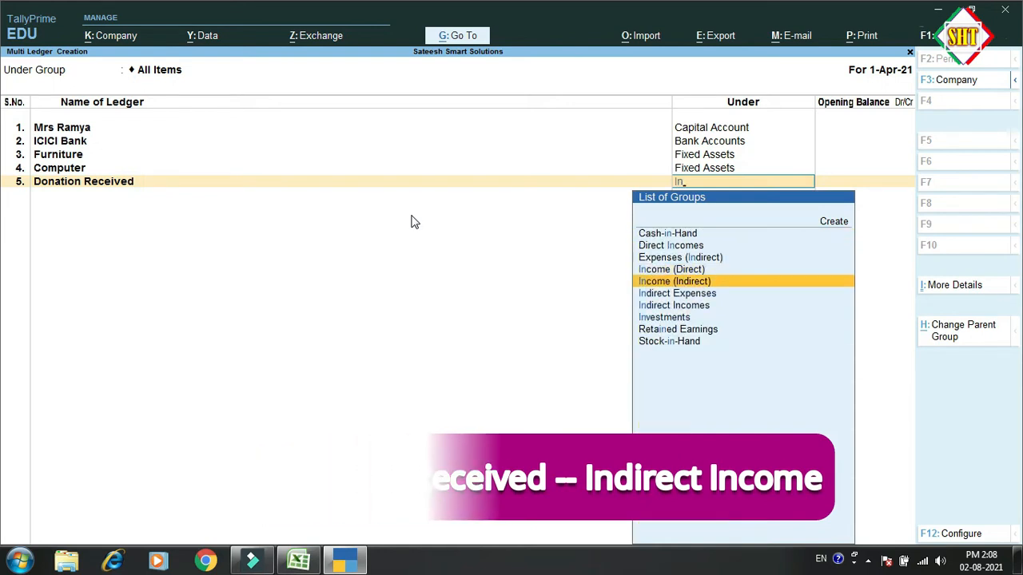
key("Return")
key("Return")
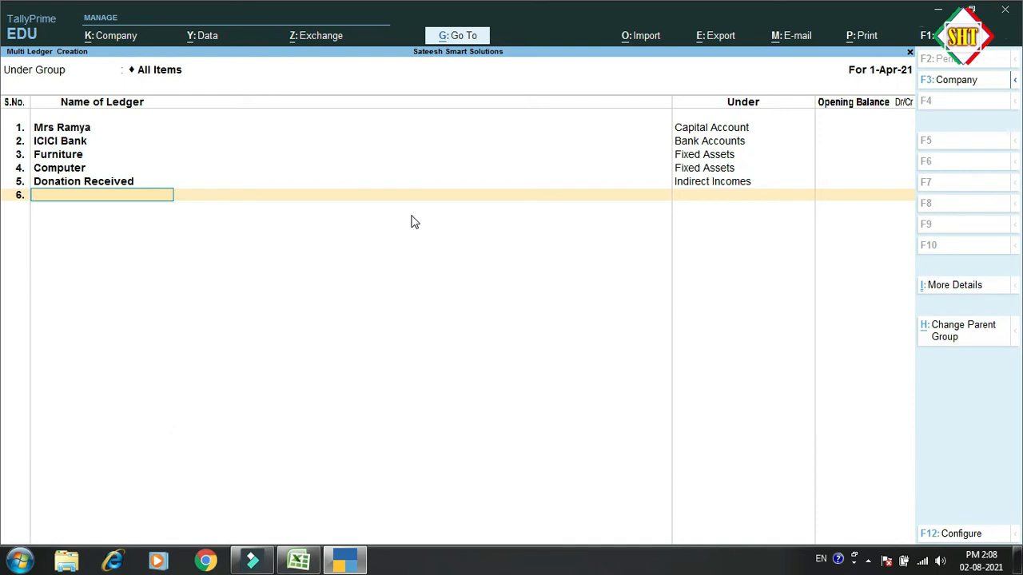
Add a Salary ledger under Indirect Expenses with no opening balance
type("Sa")
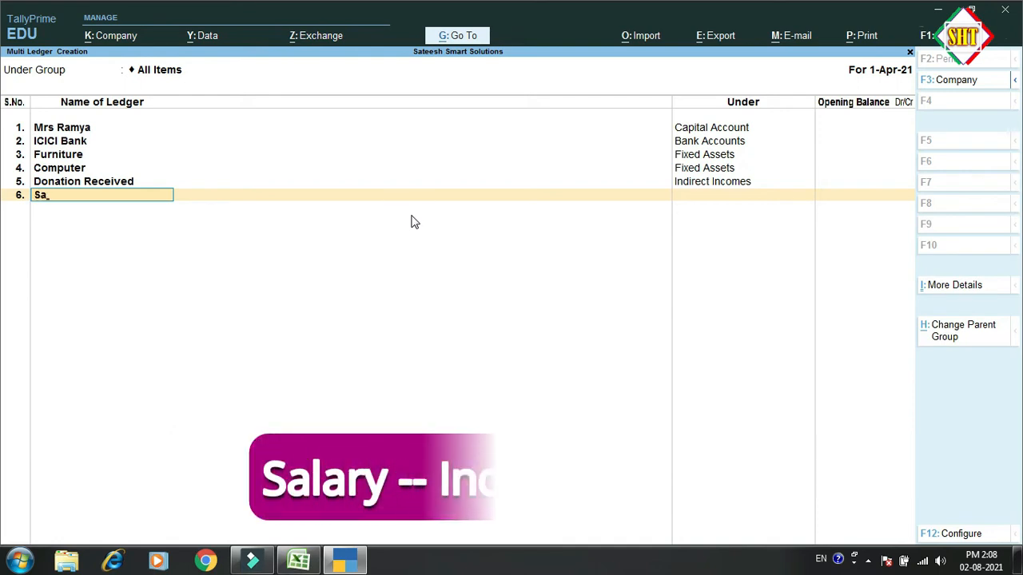
type("lariey")
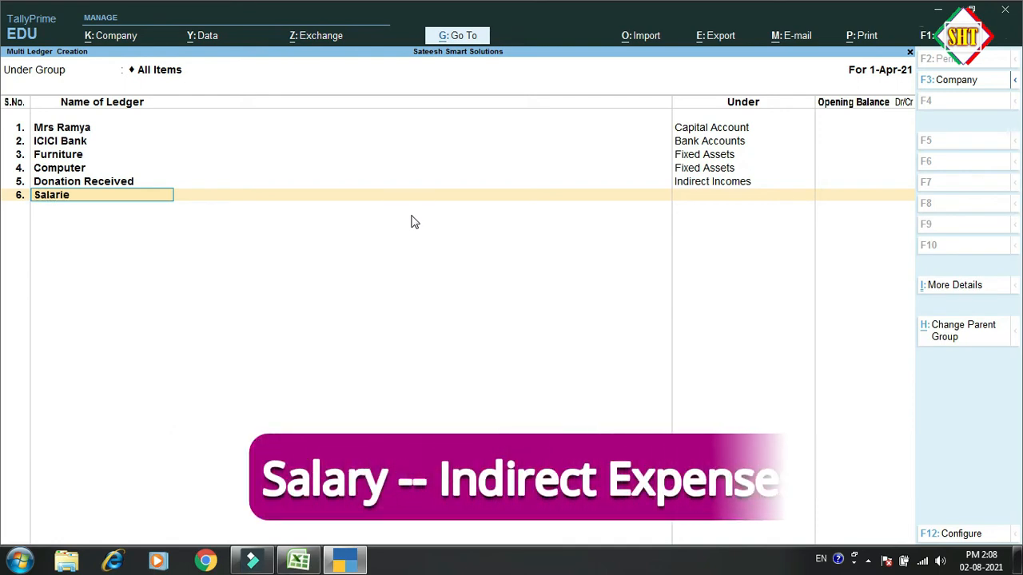
key("BackSpace")
key("BackSpace")
key("BackSpace")
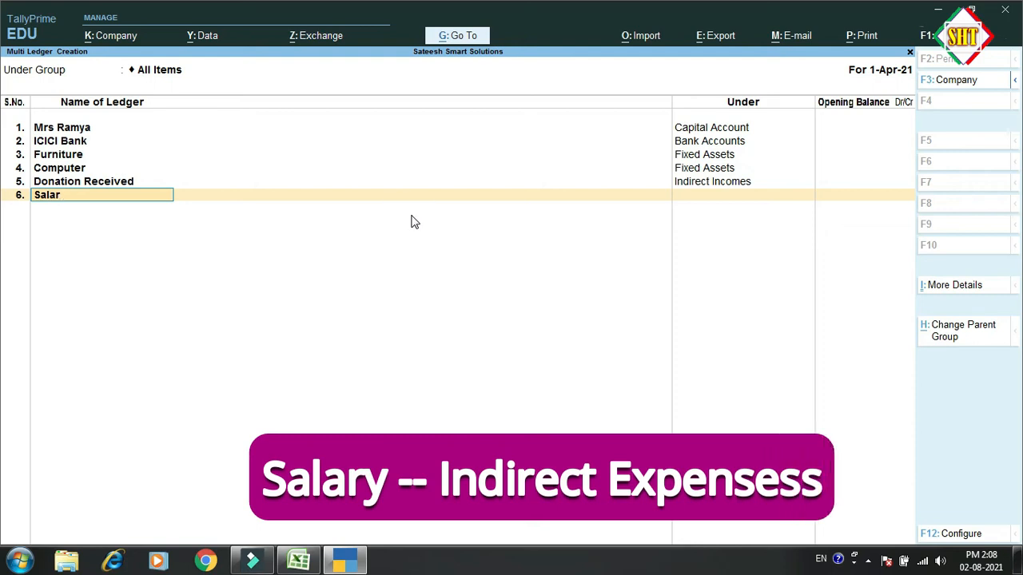
type("y")
key("Return")
type("In")
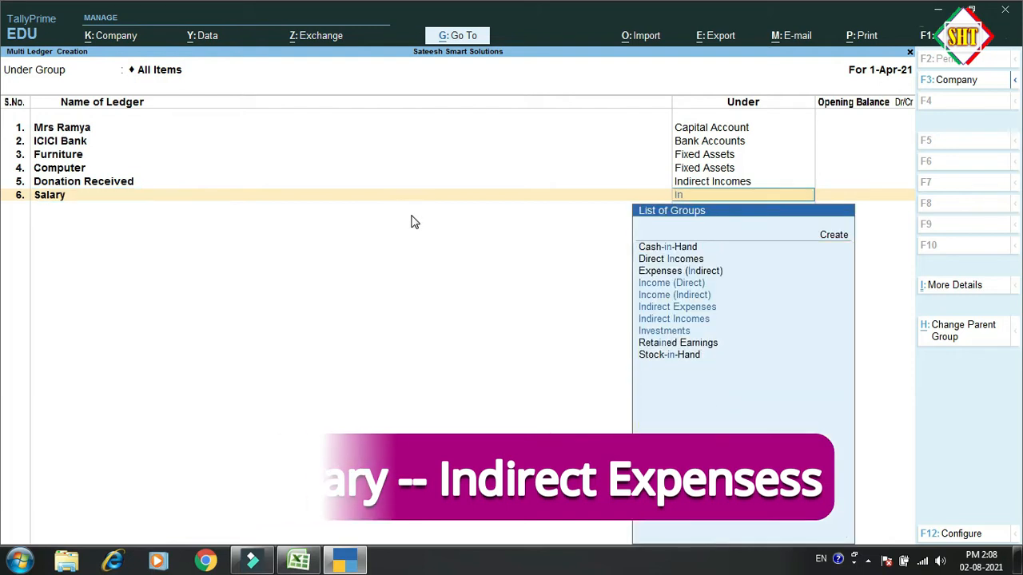
key("Down")
key("Down")
key("Down")
key("Down")
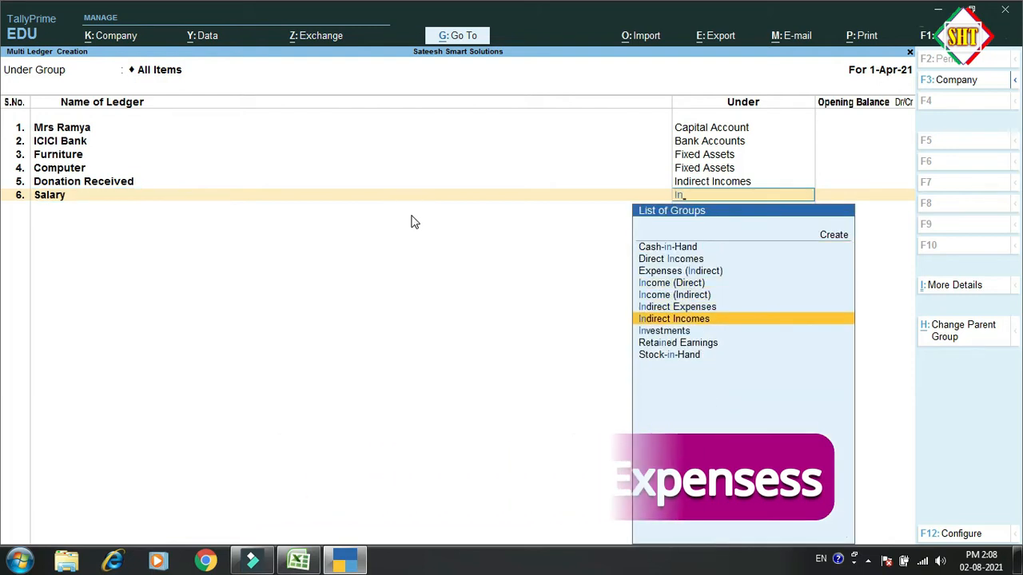
key("Up")
key("Return")
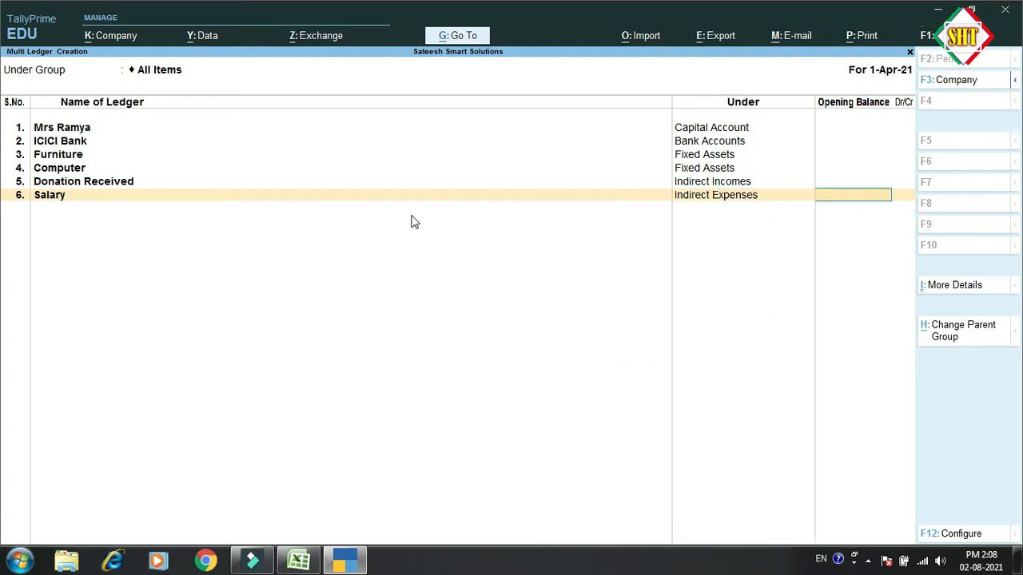
key("Return")
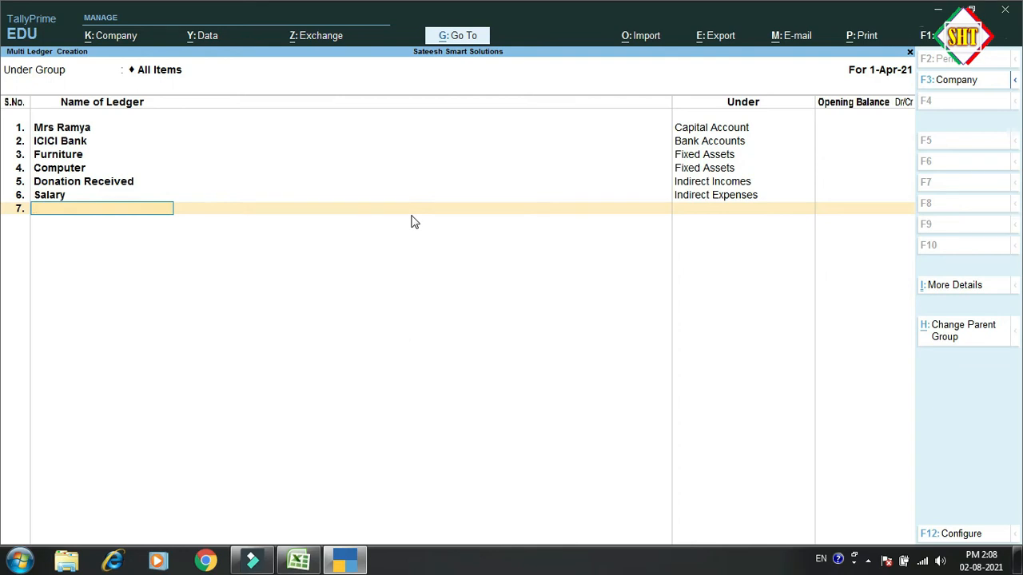
Add a Power Bill ledger under Indirect Expenses with no opening balance
type("er")
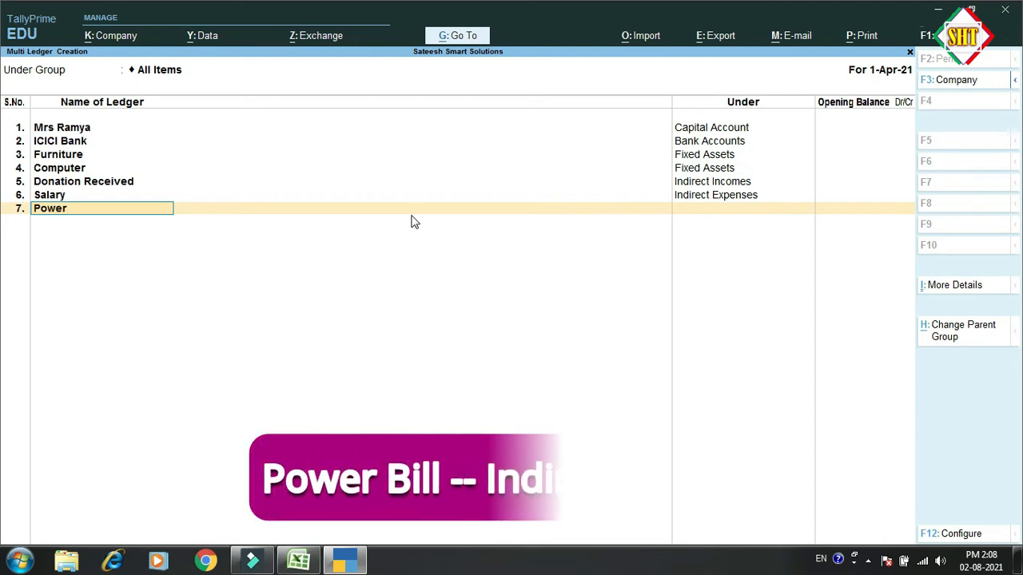
type(" Bill")
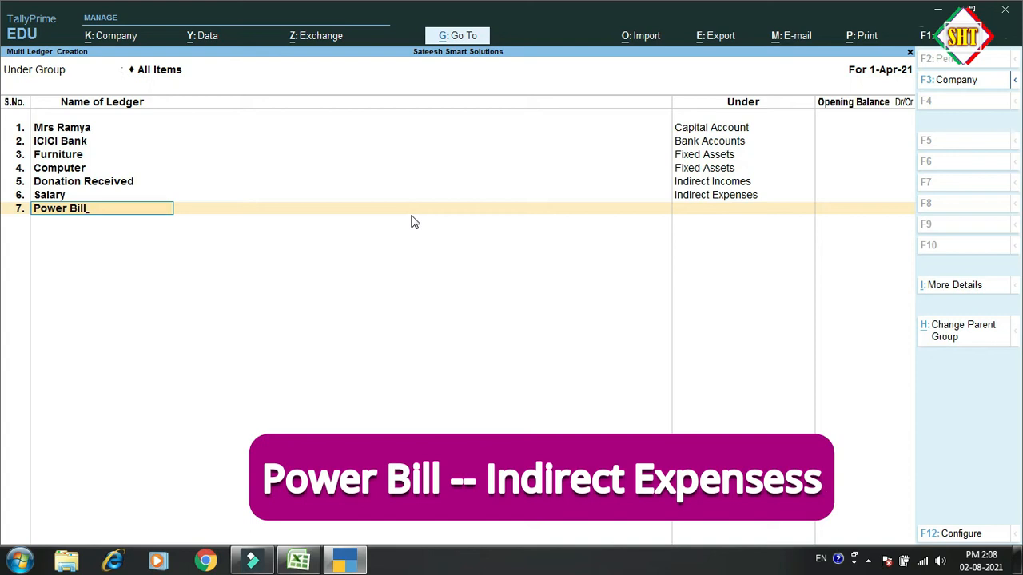
key("Return")
type("In")
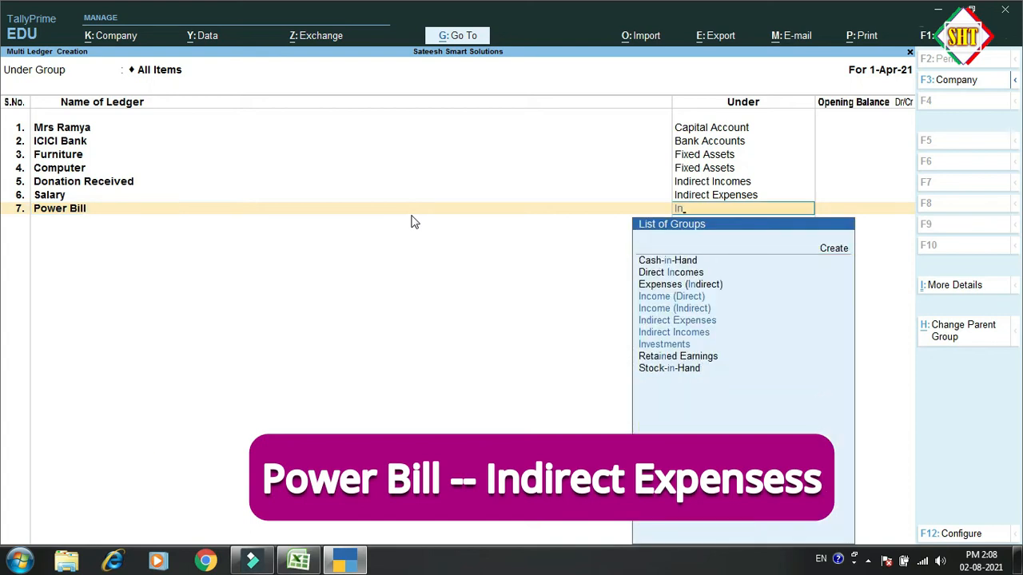
key("Down")
key("Down")
key("Return")
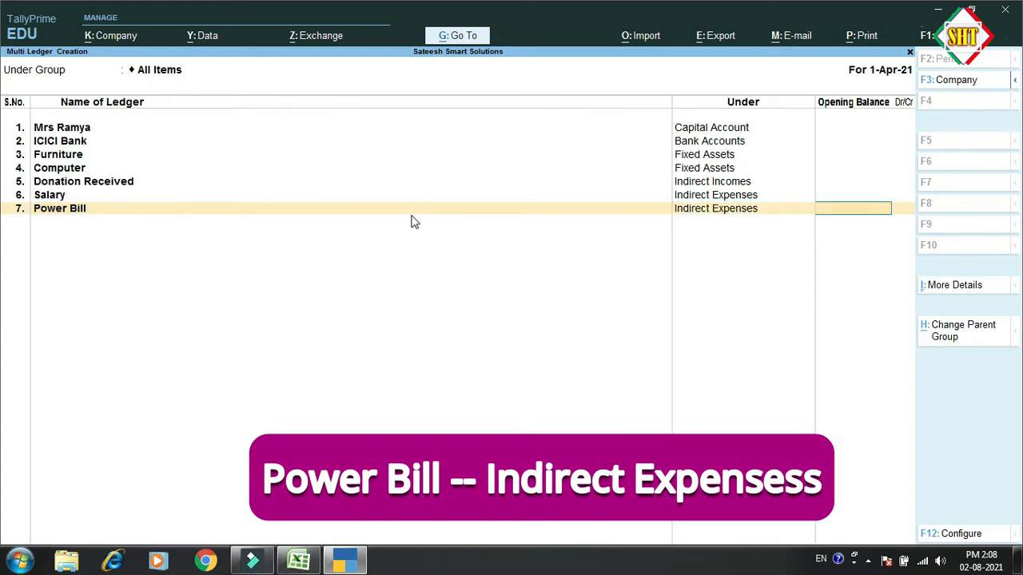
key("Return")
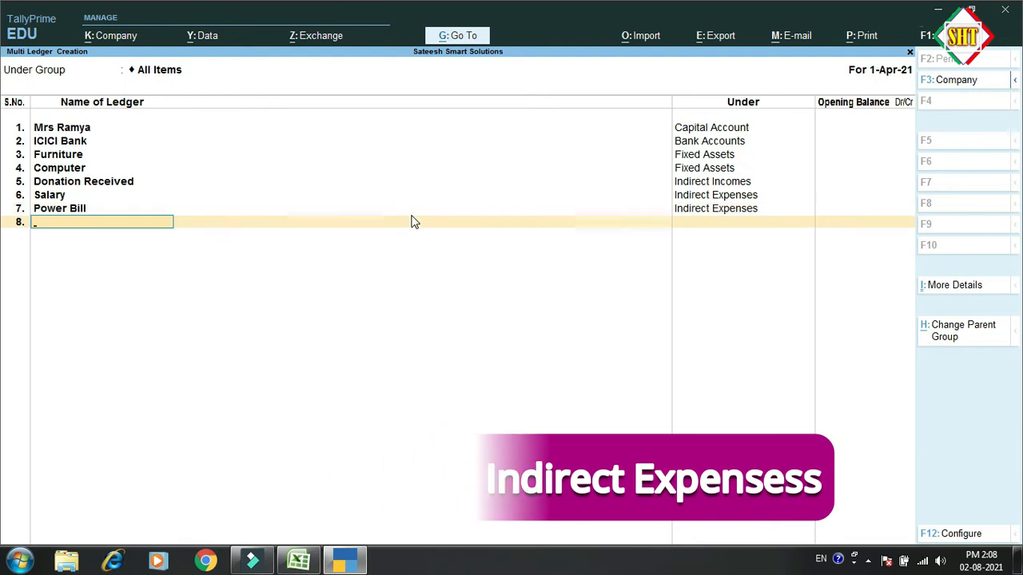
Add a Net Bill ledger under Indirect Expenses with no opening balance
type("N")
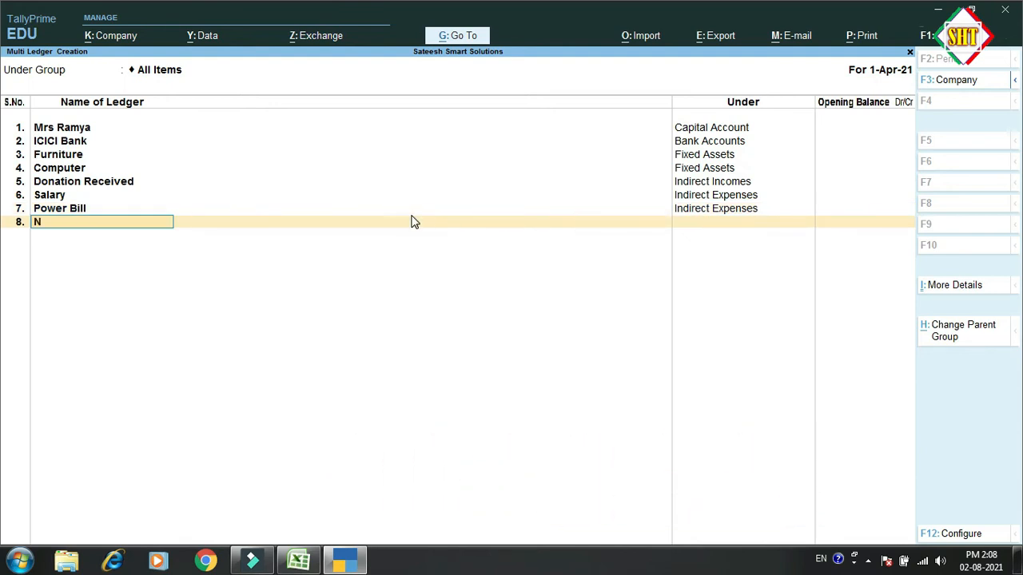
type("et Bill")
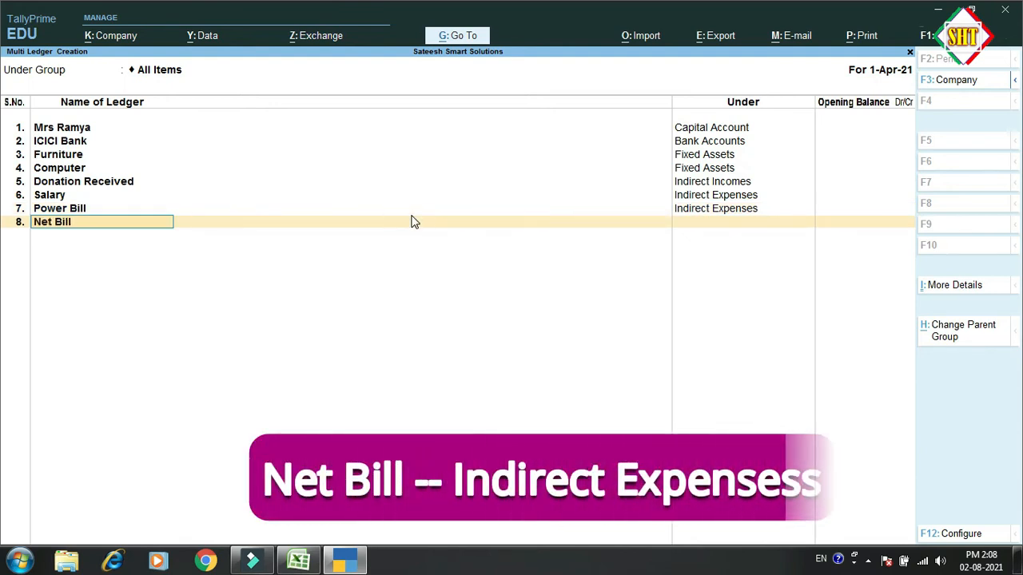
key("Return")
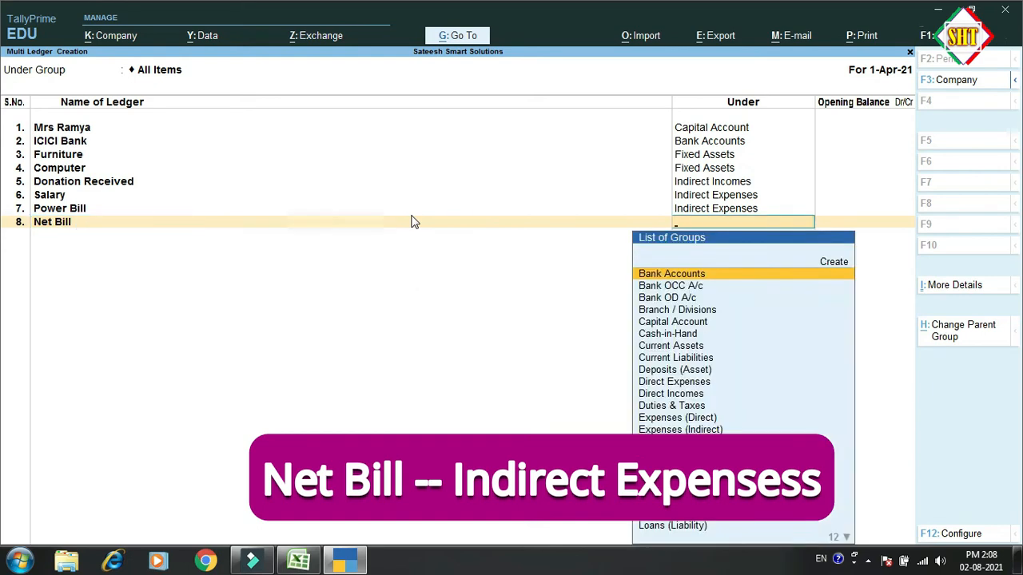
type("In")
key("Down")
key("Down")
key("Down")
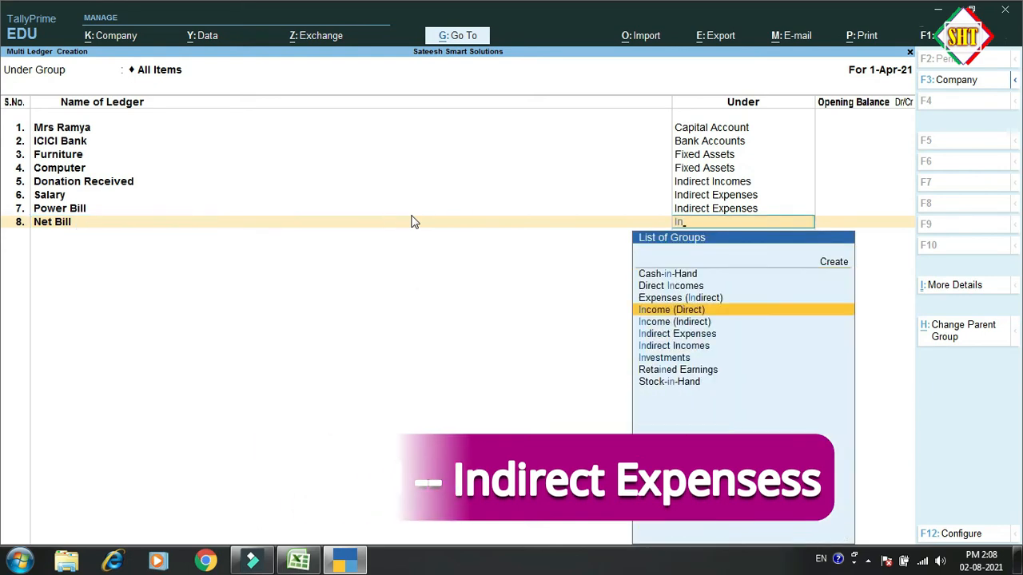
key("Return")
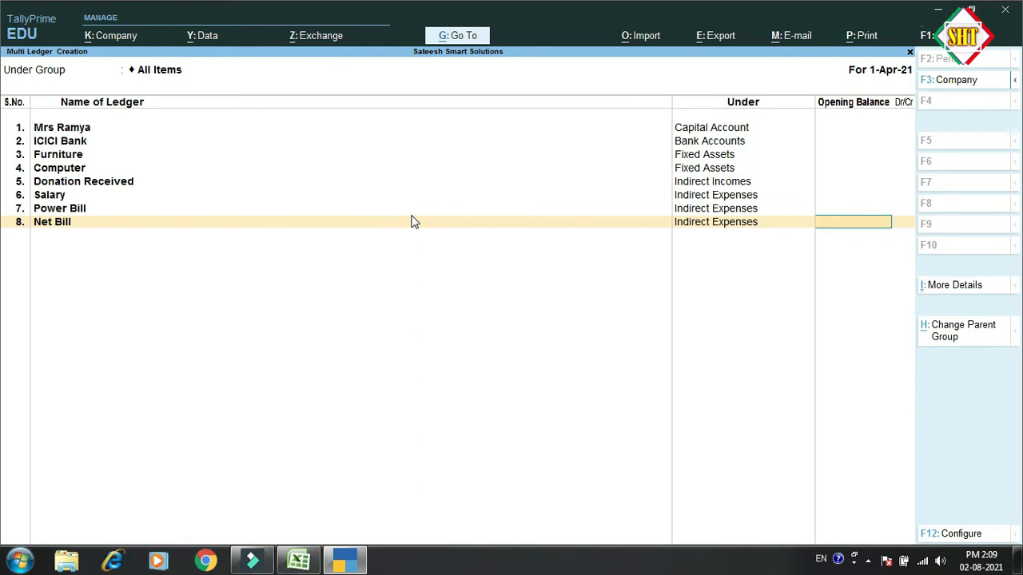
Save all the ledgers in the multi-ledger creation list and return to the Gateway of Tally
key("ctrl+a")
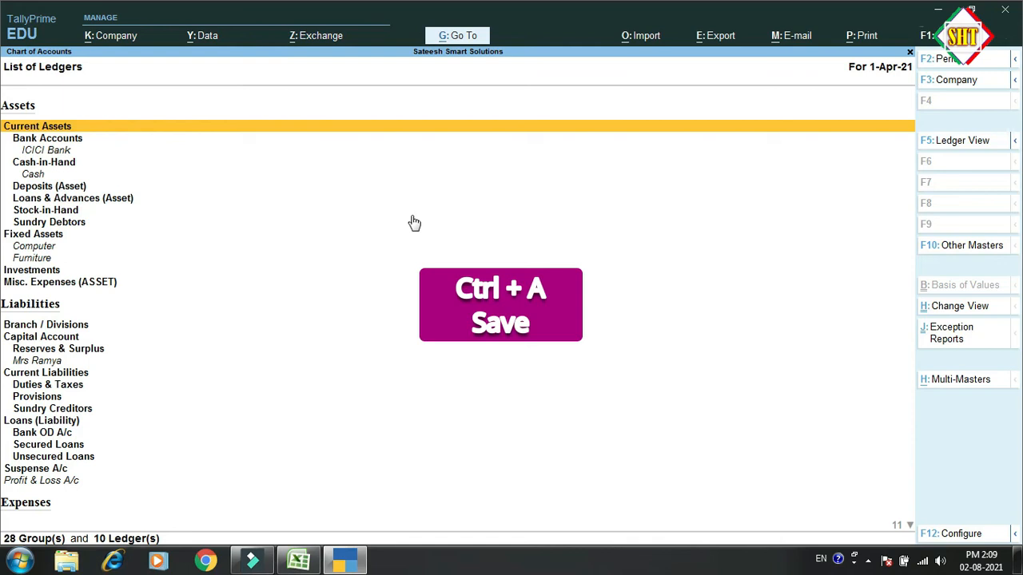
key("Escape")
key("Escape")
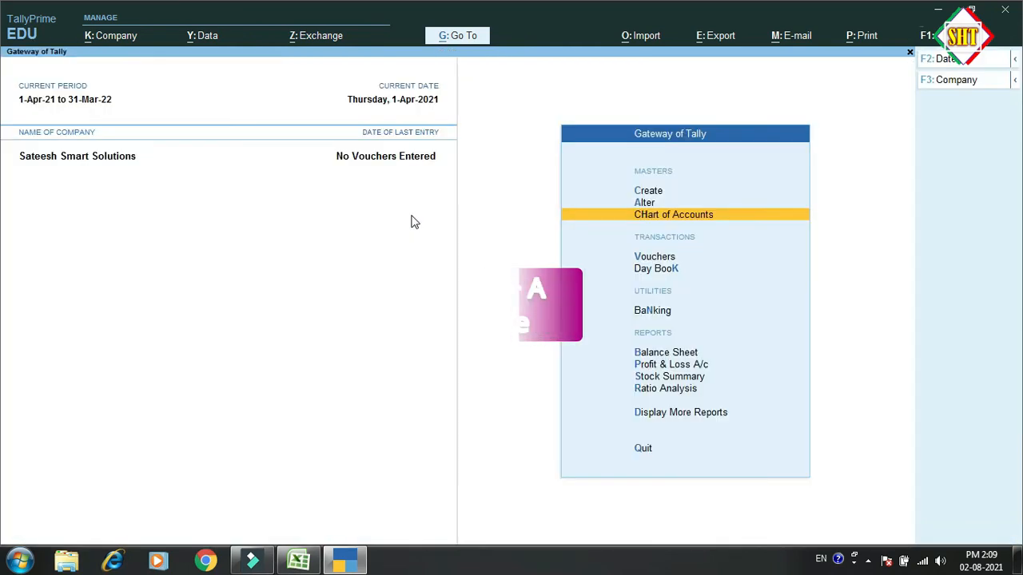
Start a Receipt voucher with Cash as the receiving account
key("Down")
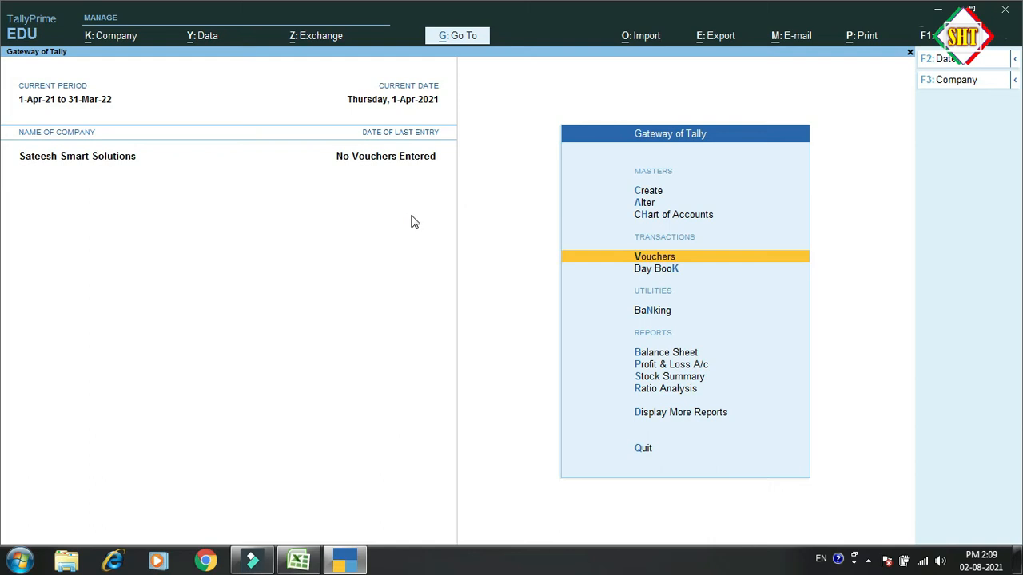
key("Return")
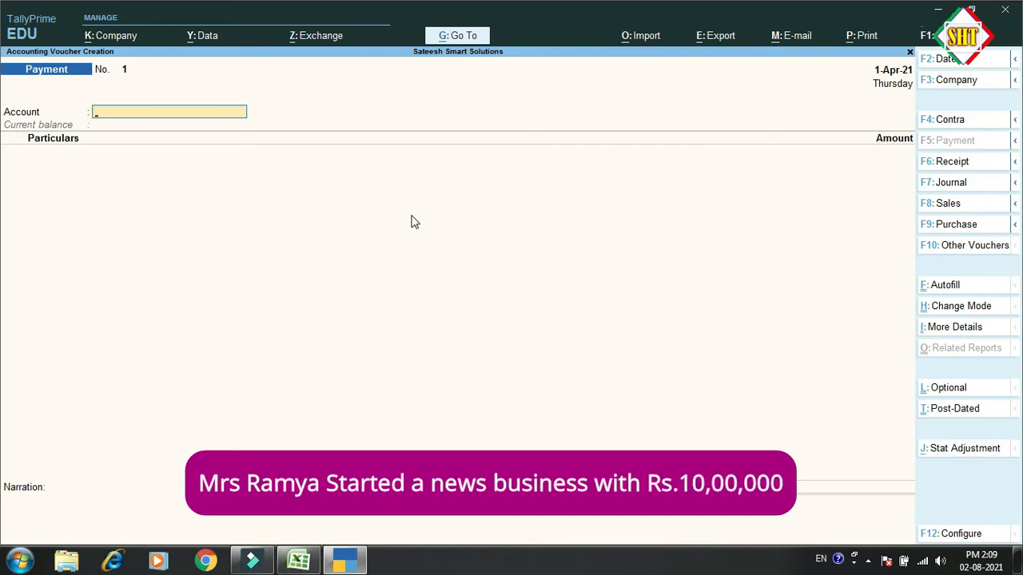
key("F6")
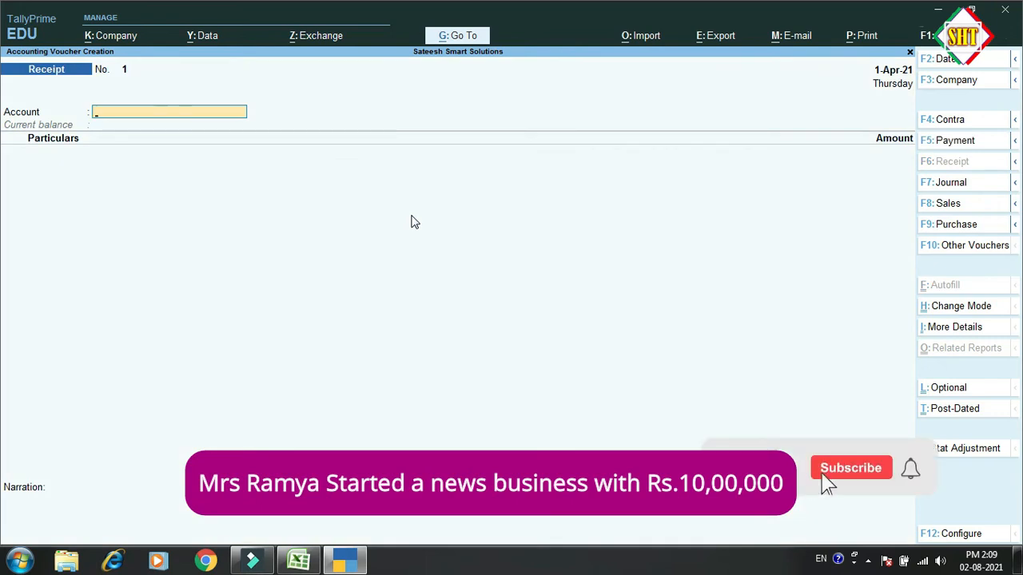
type("Cas")
key("Return")
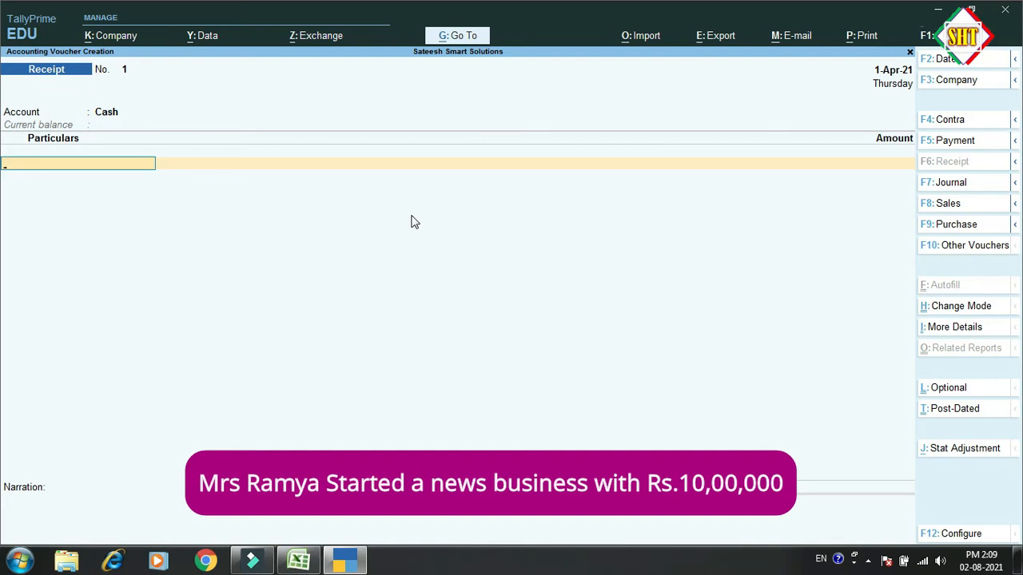
Credit the capital contributor's ledger with 10,00,000 in the Receipt voucher and save it without a narration
type("M")
key("Return")
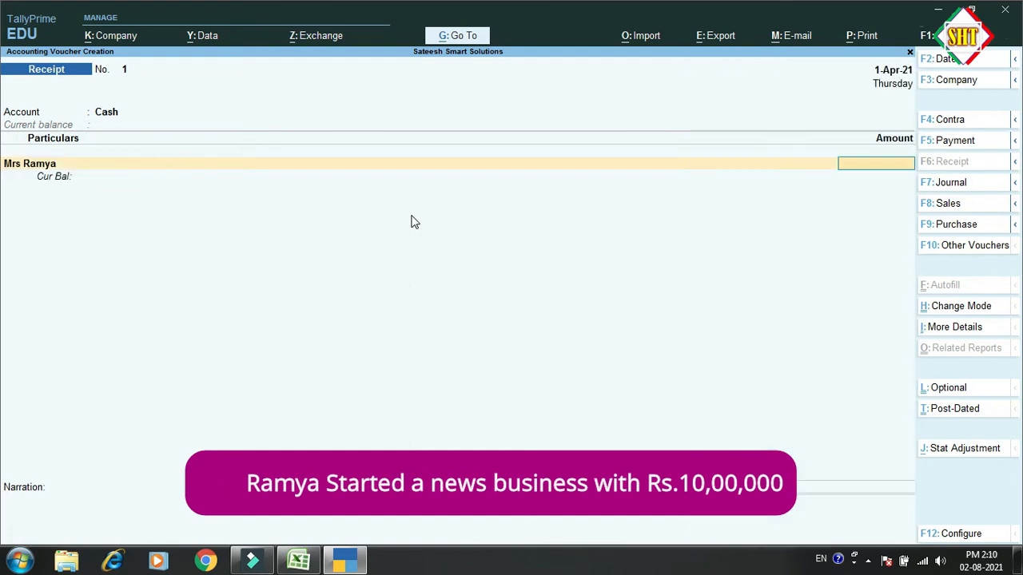
type("1000000")
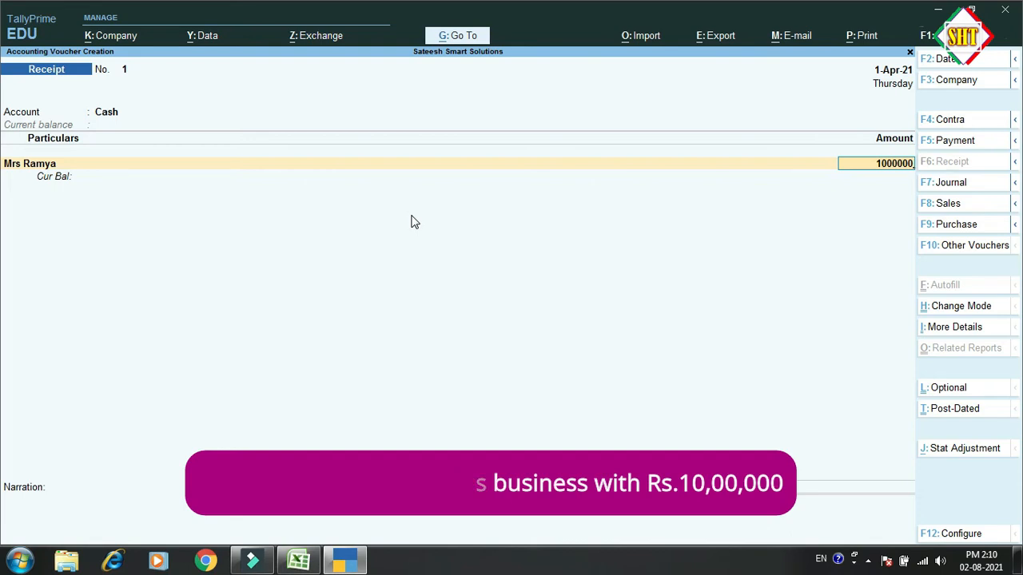
key("Return")
key("Return")
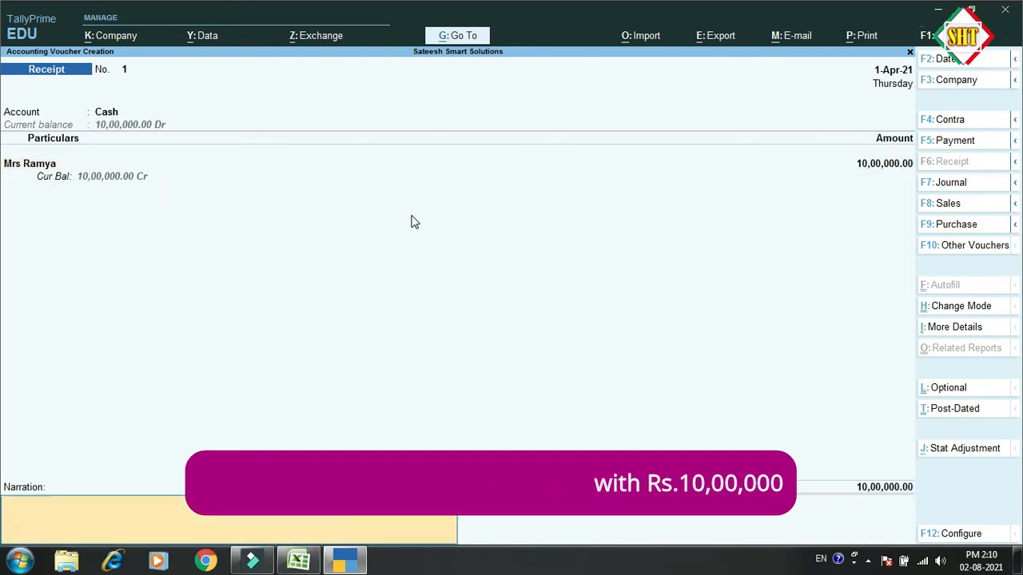
key("Return")
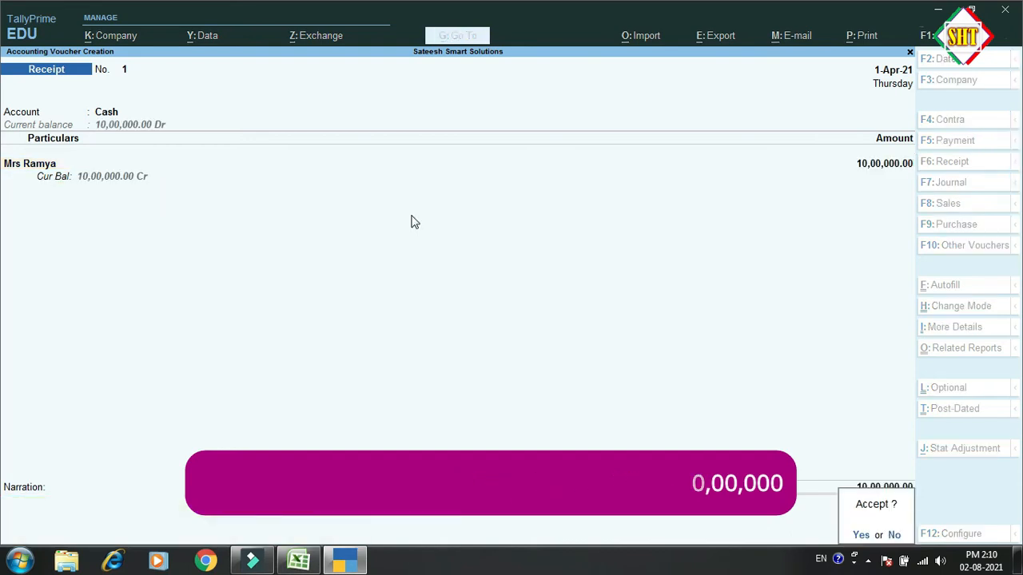
key("Return")
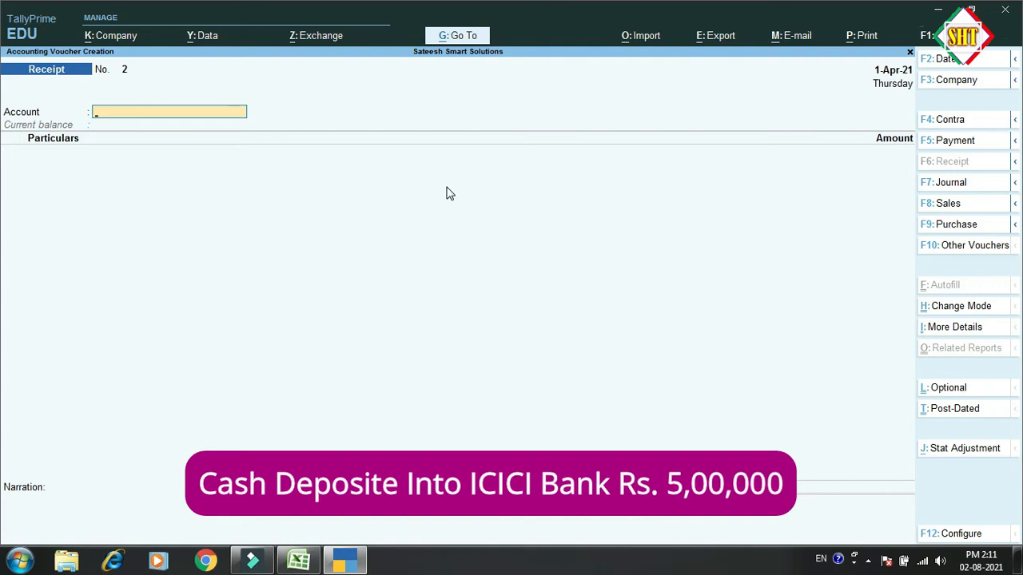
Start a Contra voucher with ICICI Bank as the account and enter Cash for 5,00,000 in its particulars
key("F4")
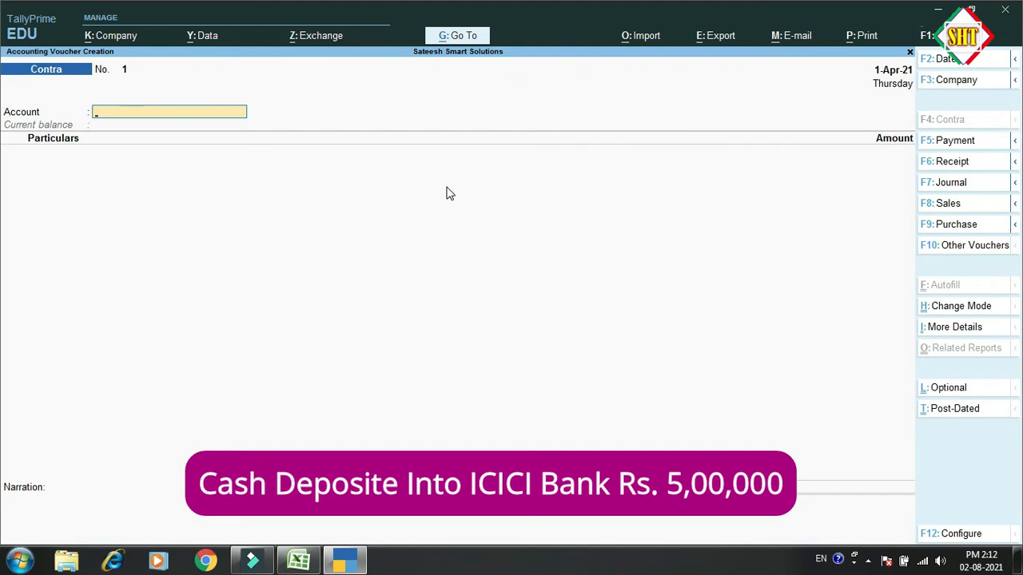
type("ici")
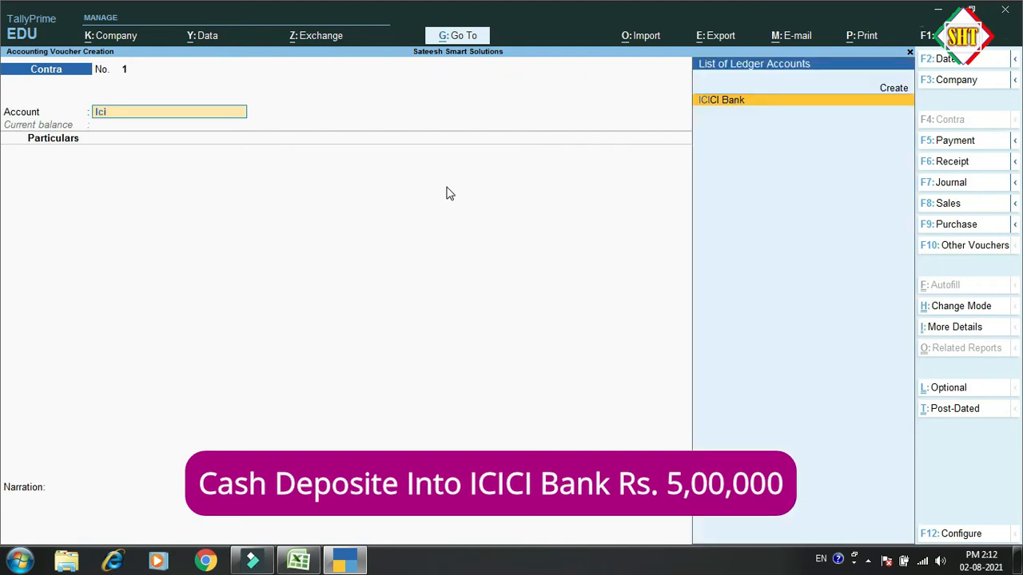
key("Return")
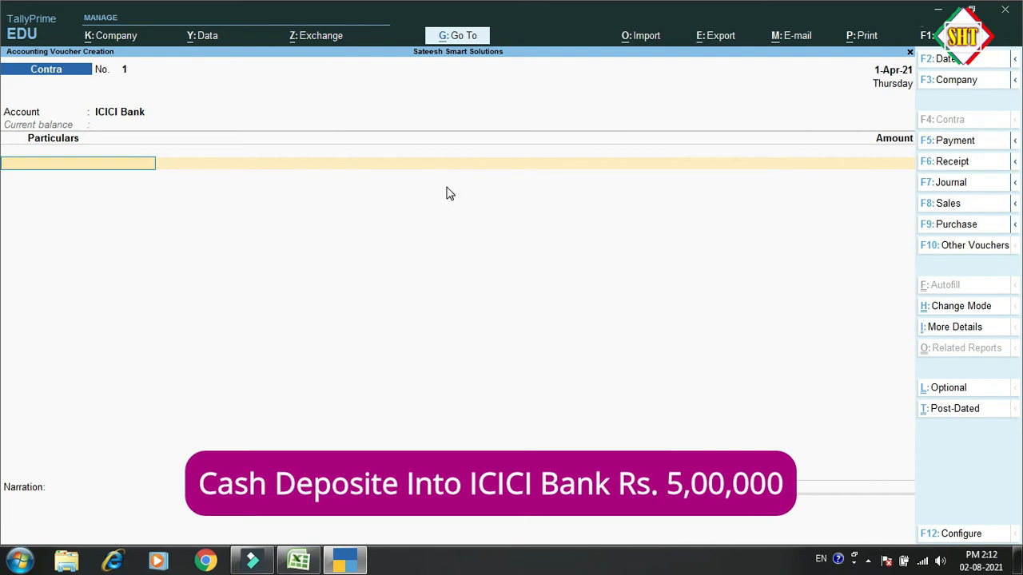
type("Cas")
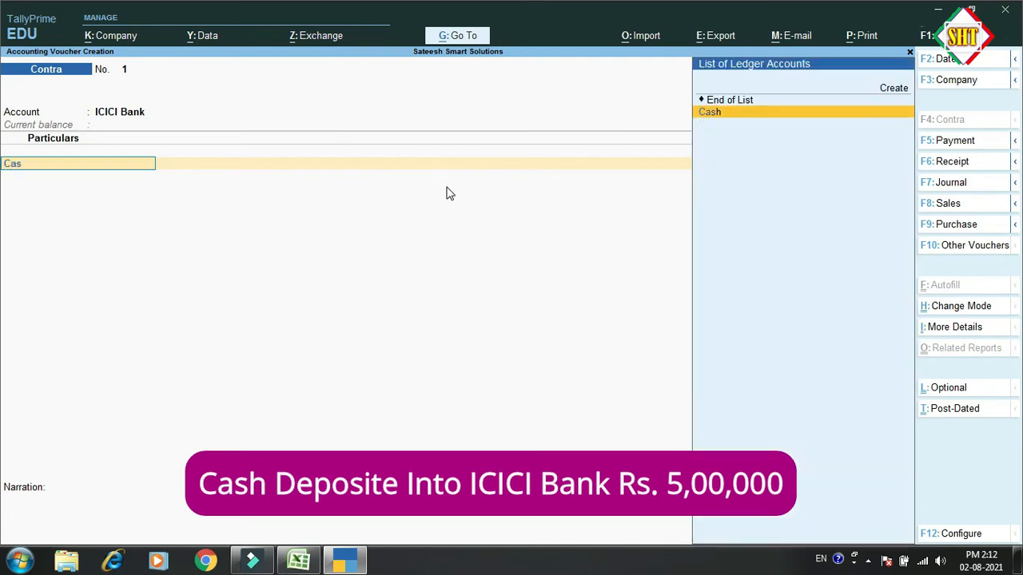
key("Return")
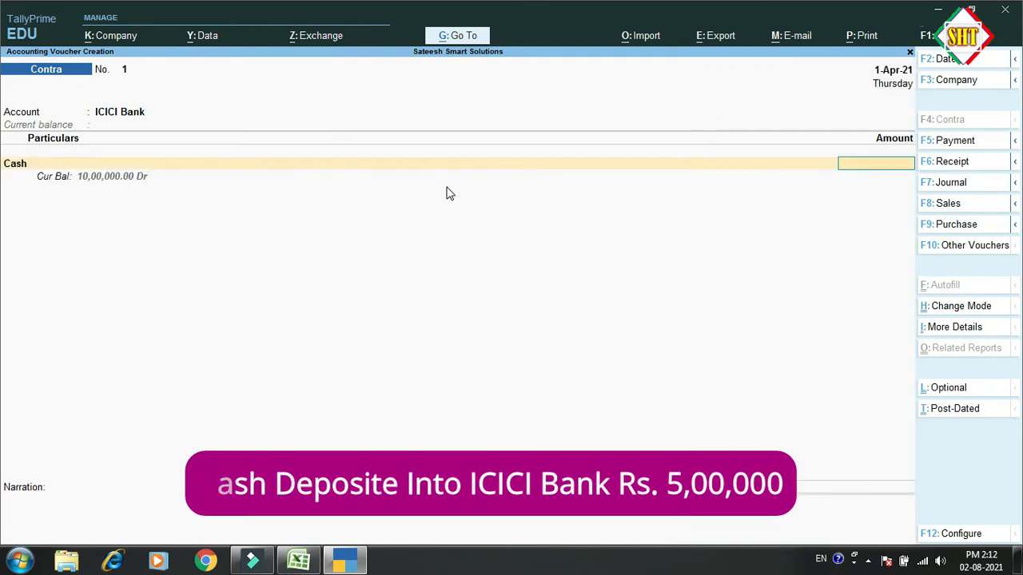
type("5,00,00")
type("0")
key("Return")
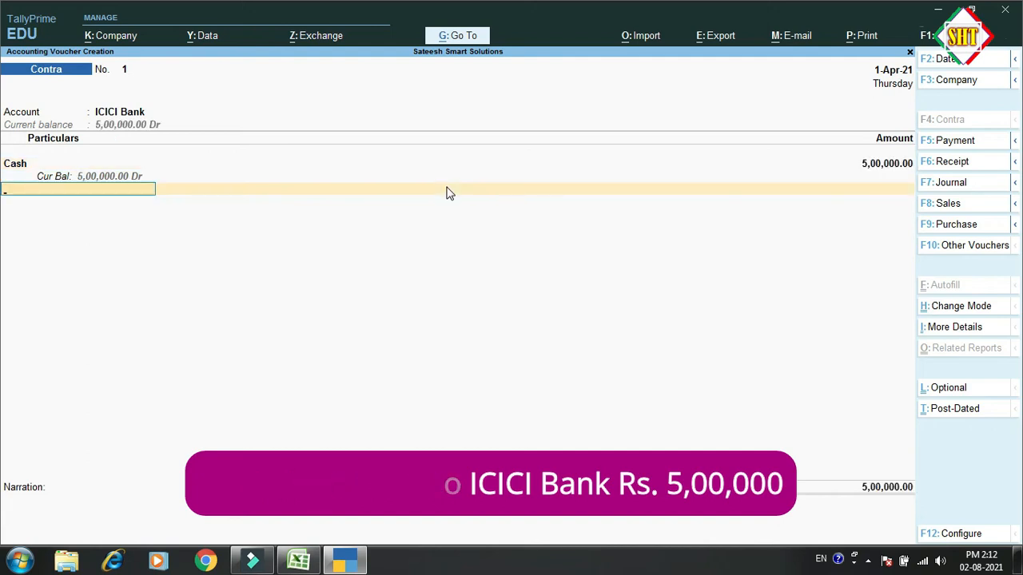
Accept the ICICI Bank cash allocation with blank denominations and instrument details, and save the Contra voucher without a narration
key("Return")
key("Return")
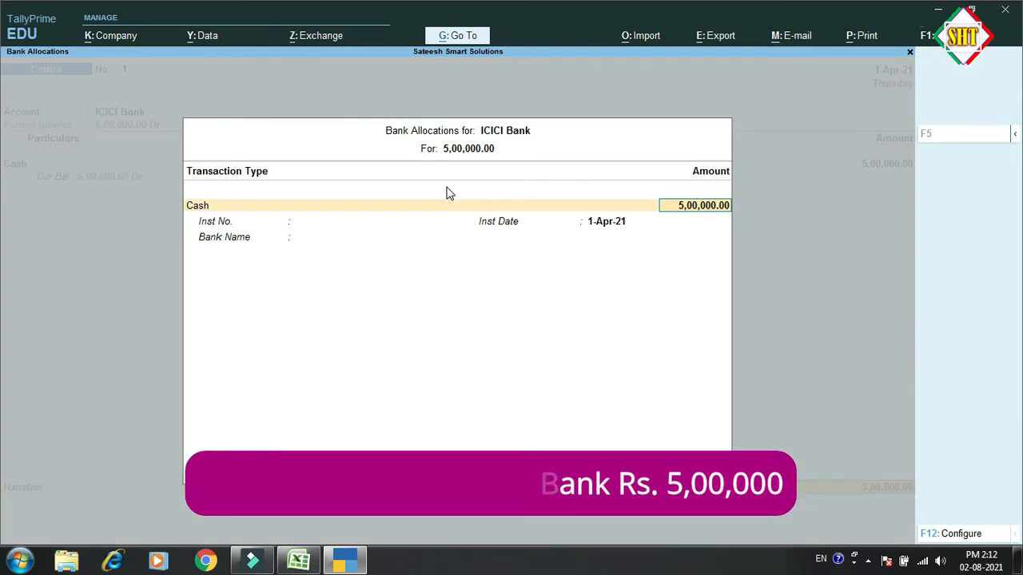
key("Return")
key("Return")
key("Return")
key("Return")
key("Return")
key("Return")
key("Return")
key("Return")
key("Return")
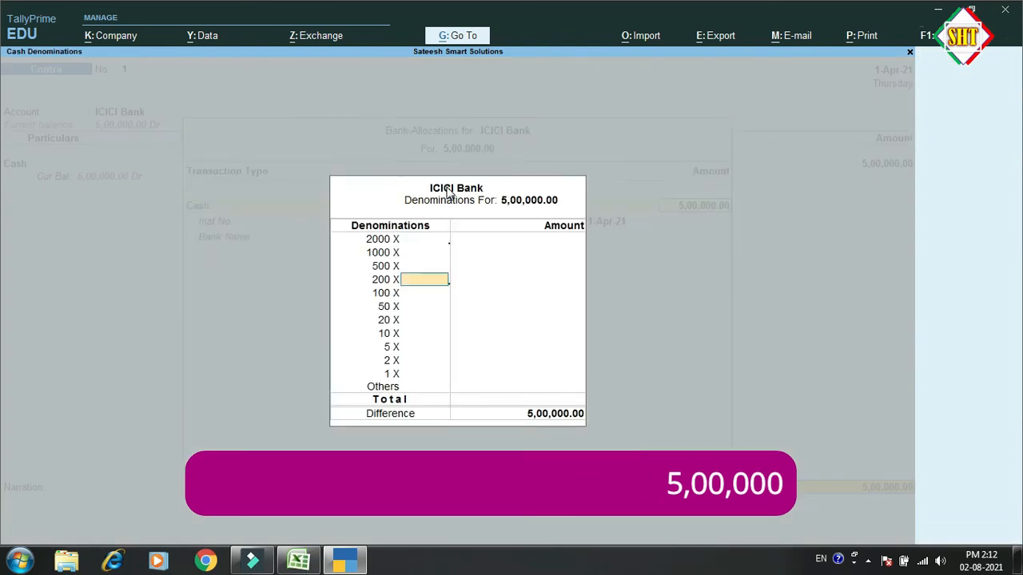
key("Return")
key("Return")
key("Return")
key("Return")
key("Return")
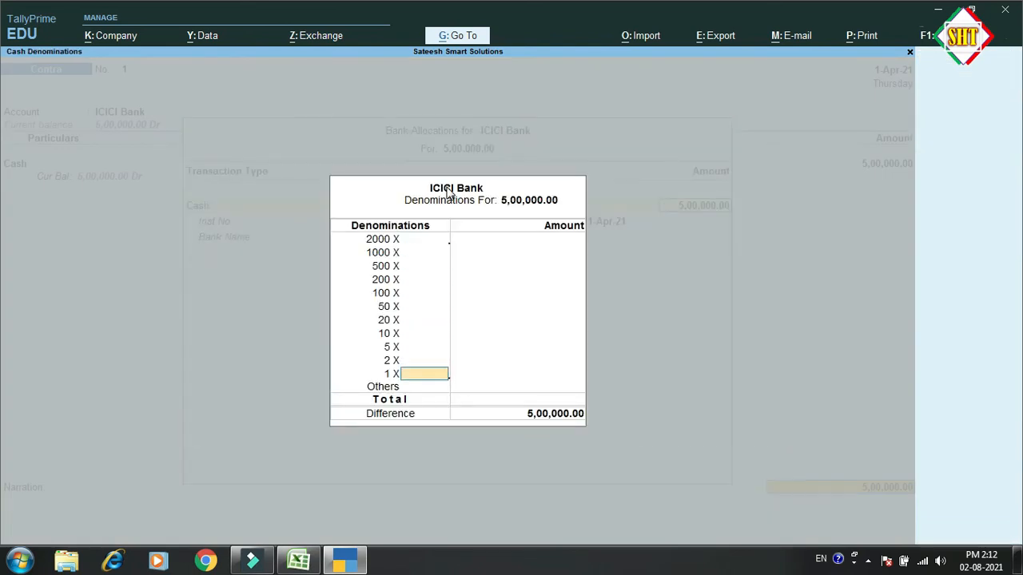
key("Return")
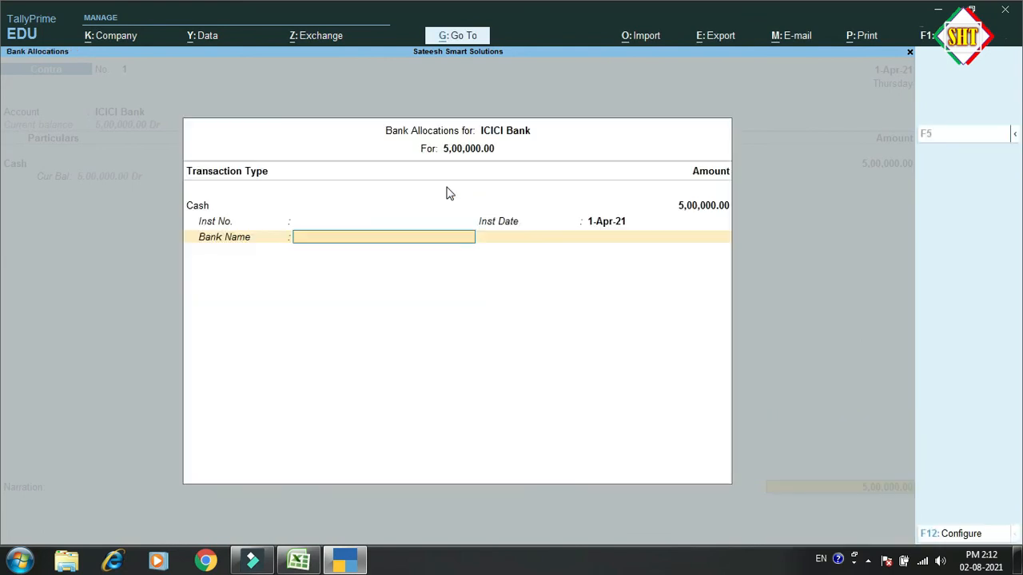
key("Return")
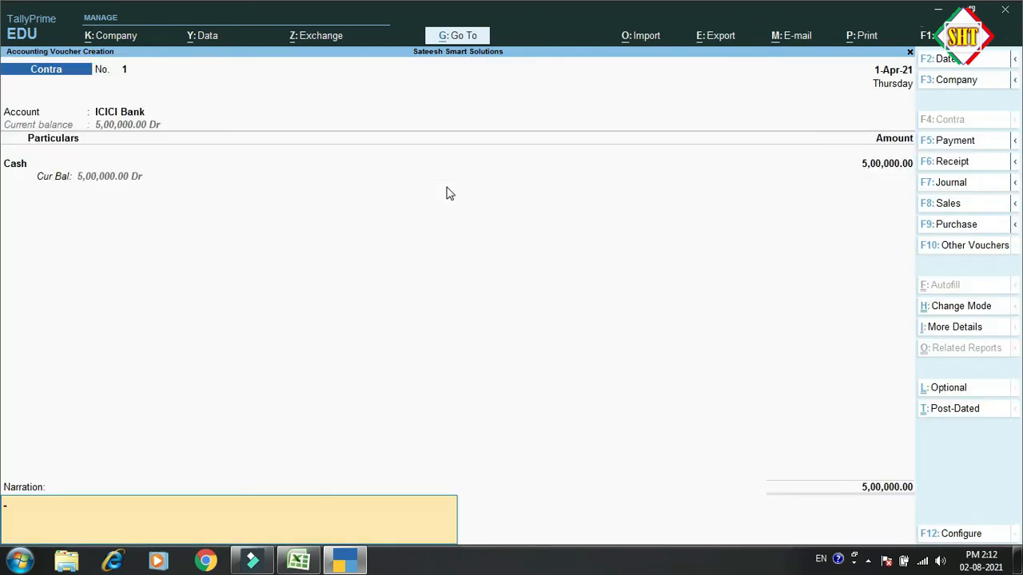
key("Return")
key("Return")
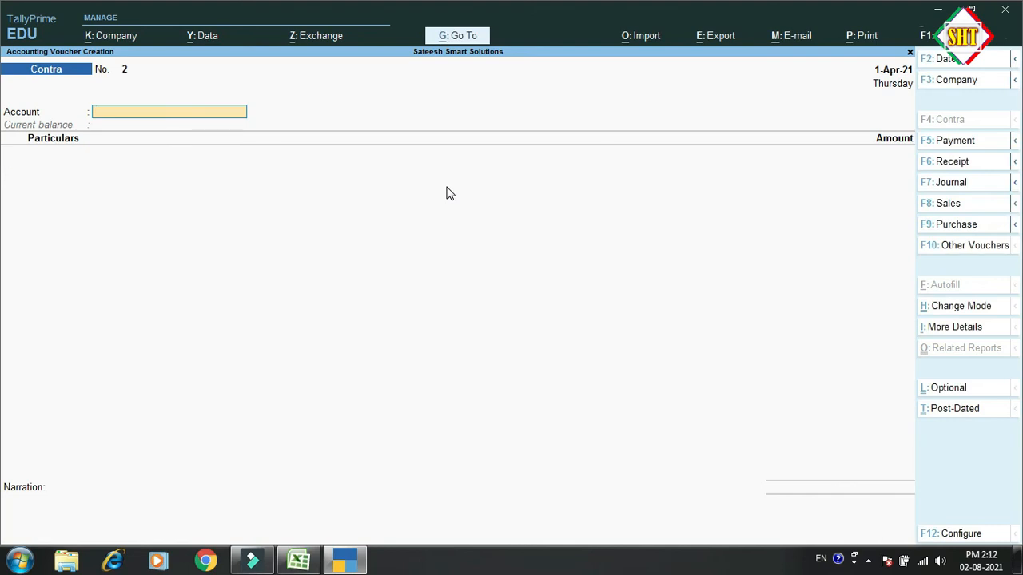
Record a Payment voucher from Cash for Furniture of 1,25,000 and save it without a narration
key("F5")
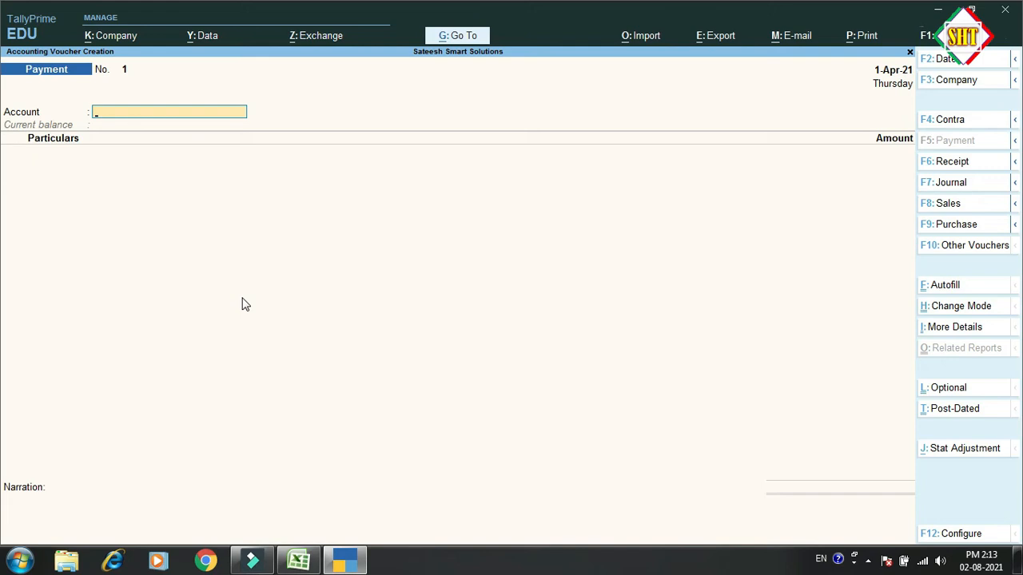
type("Cas")
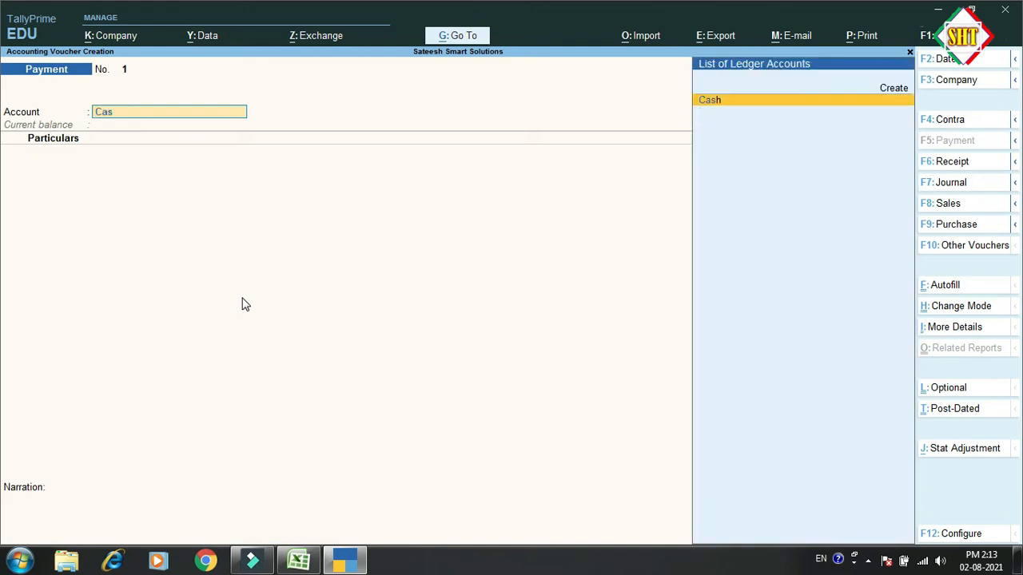
key("Return")
type("Fu")
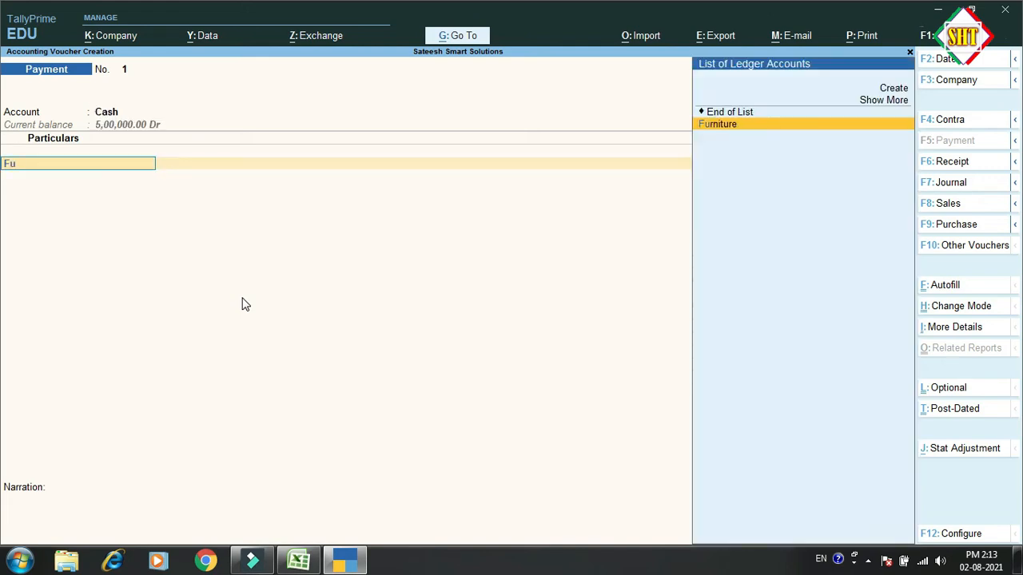
key("Return")
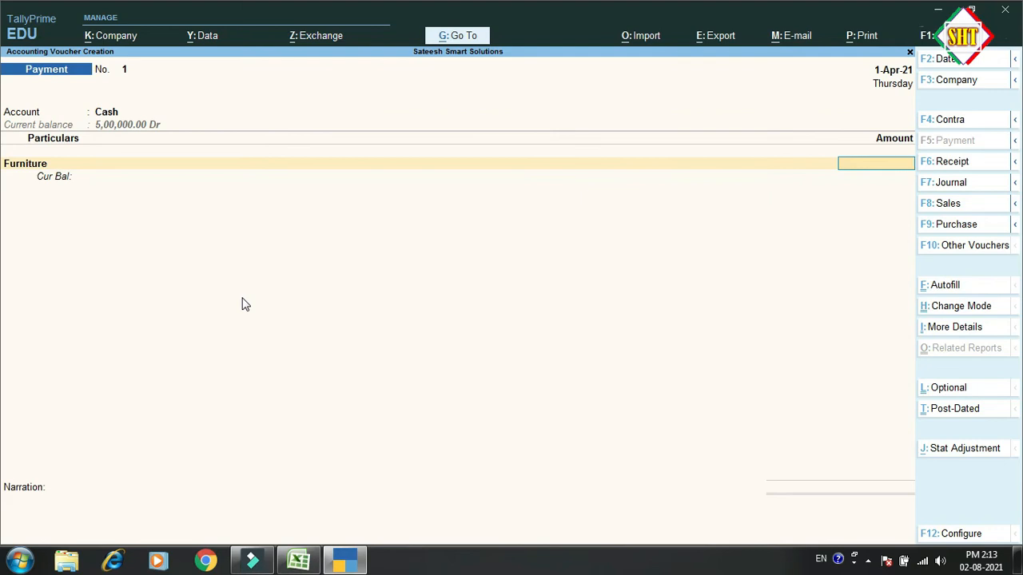
type("1,25,000")
key("Return")
key("Return")
key("Return")
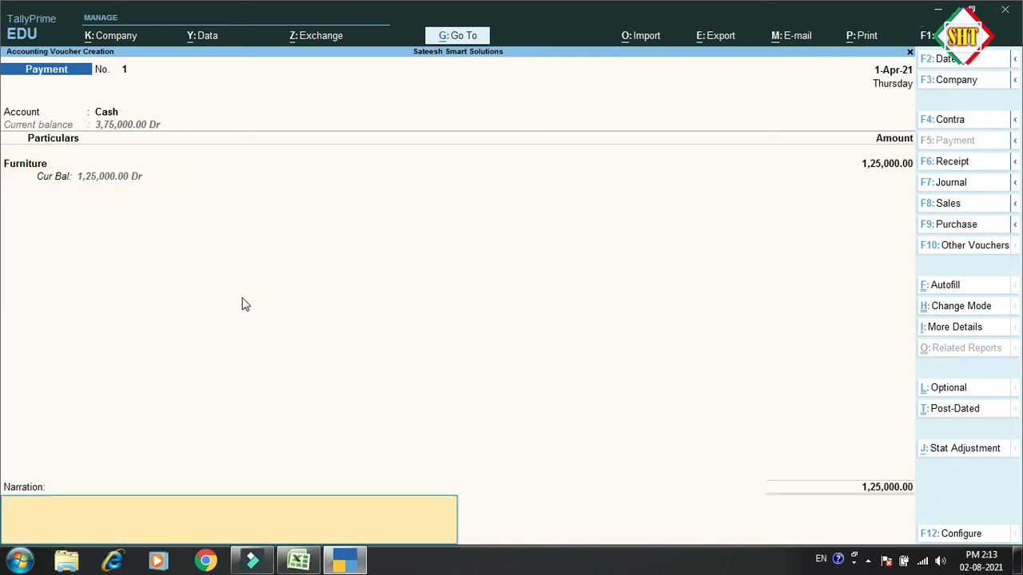
key("Return")
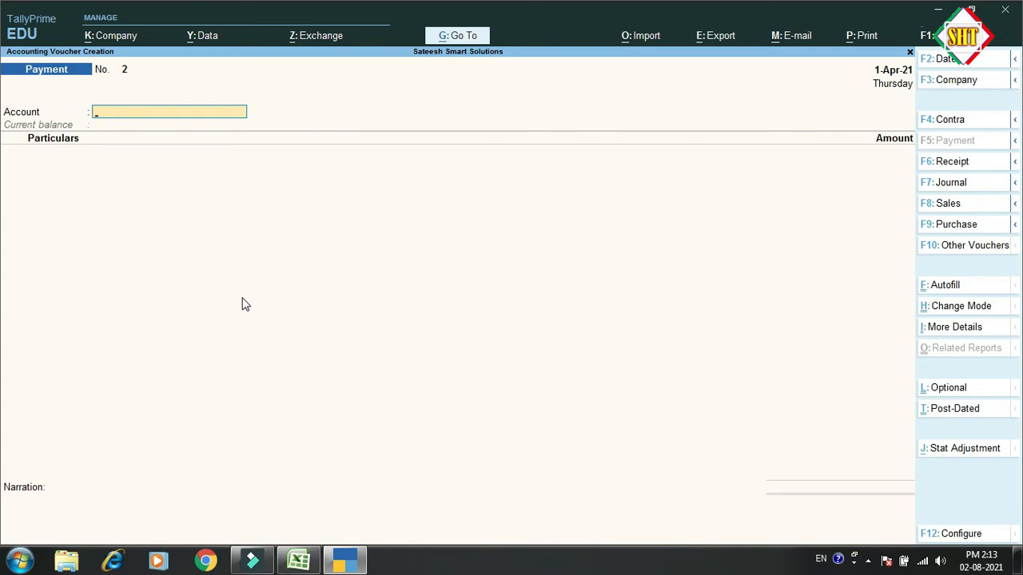
Record a Payment voucher from Cash for Computer of 46,000 and save it without a narration
type("Cas")
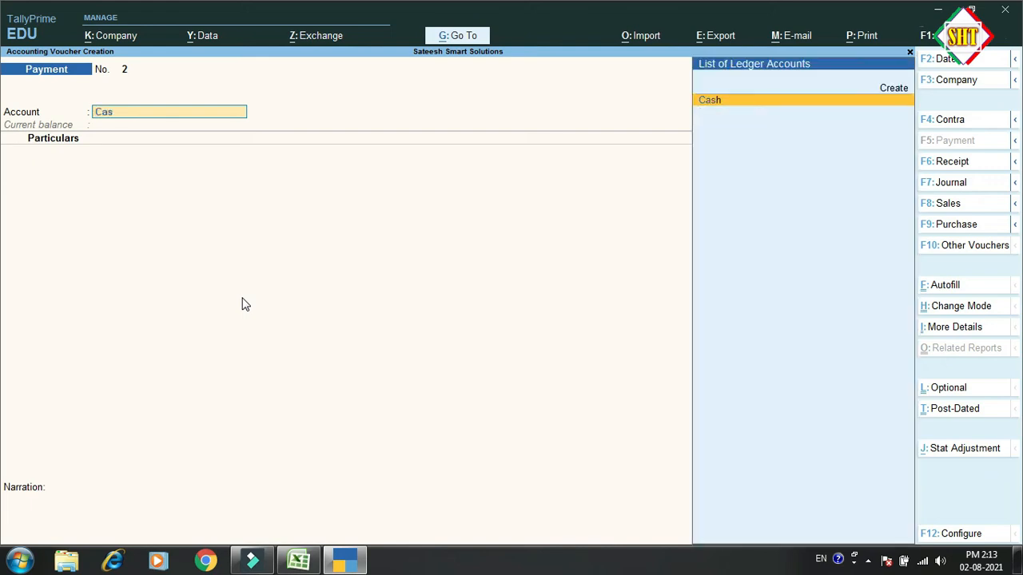
key("Return")
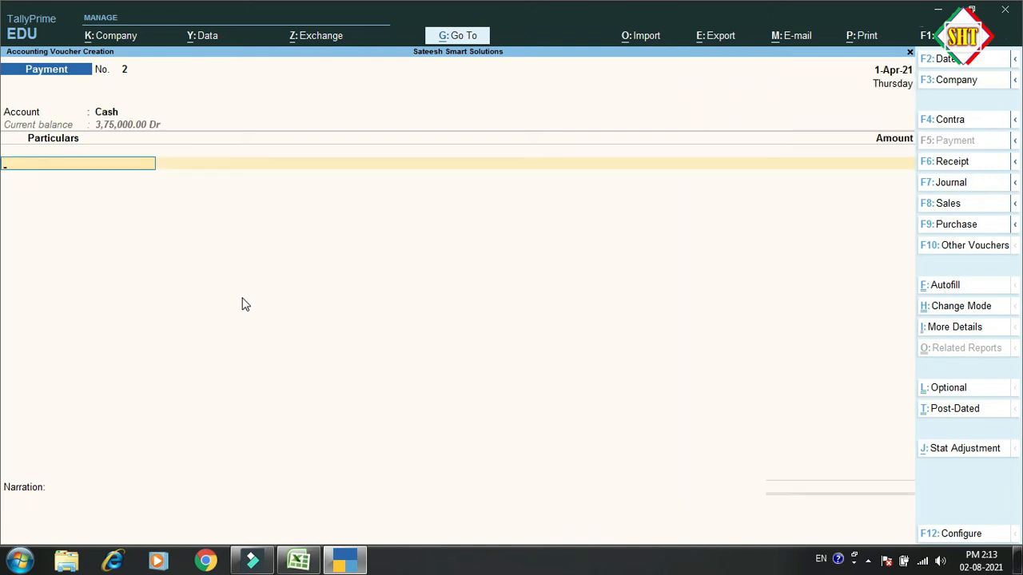
type("Co")
key("Return")
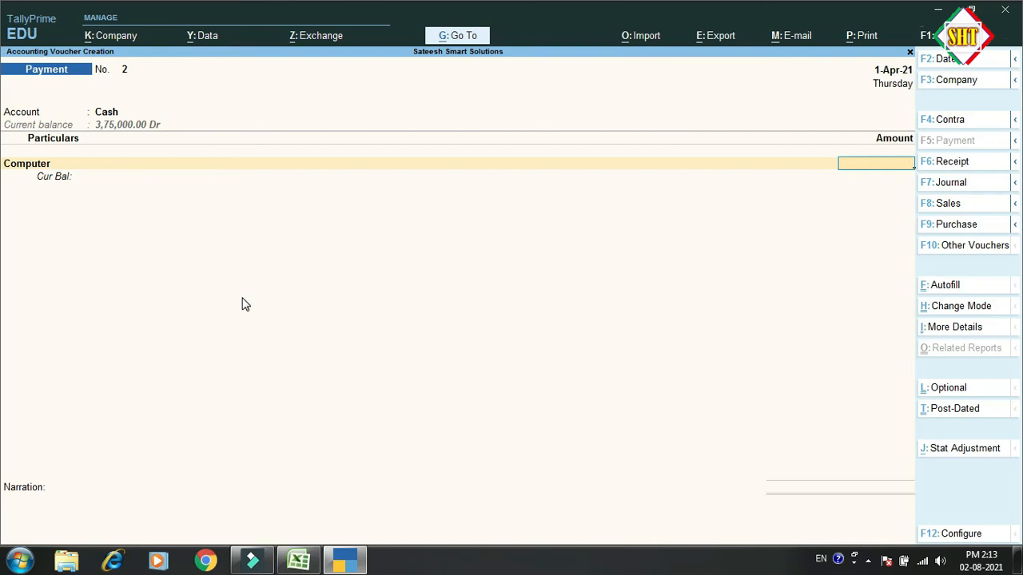
type("46")
type("000")
key("Return")
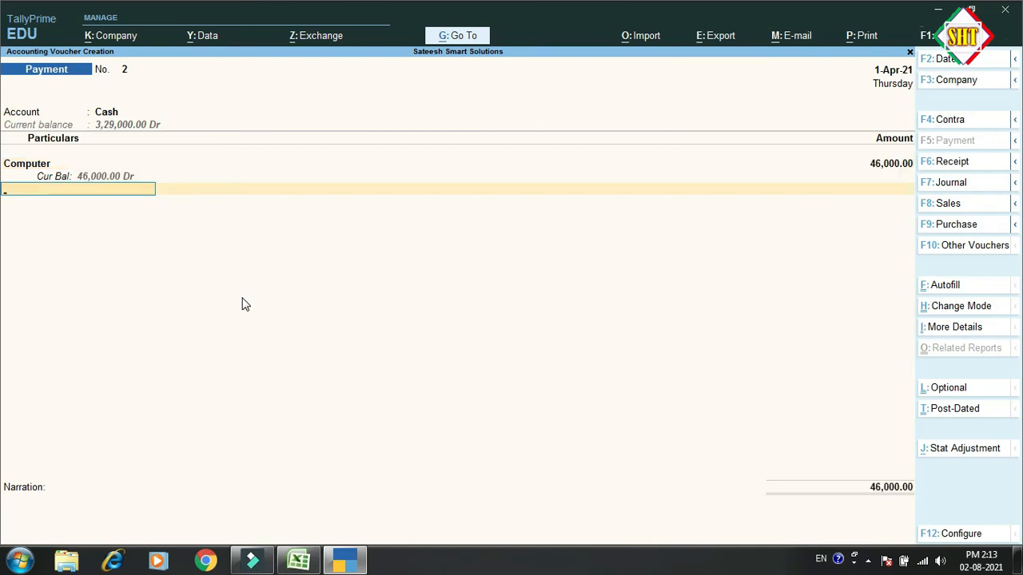
key("Return")
key("Return")
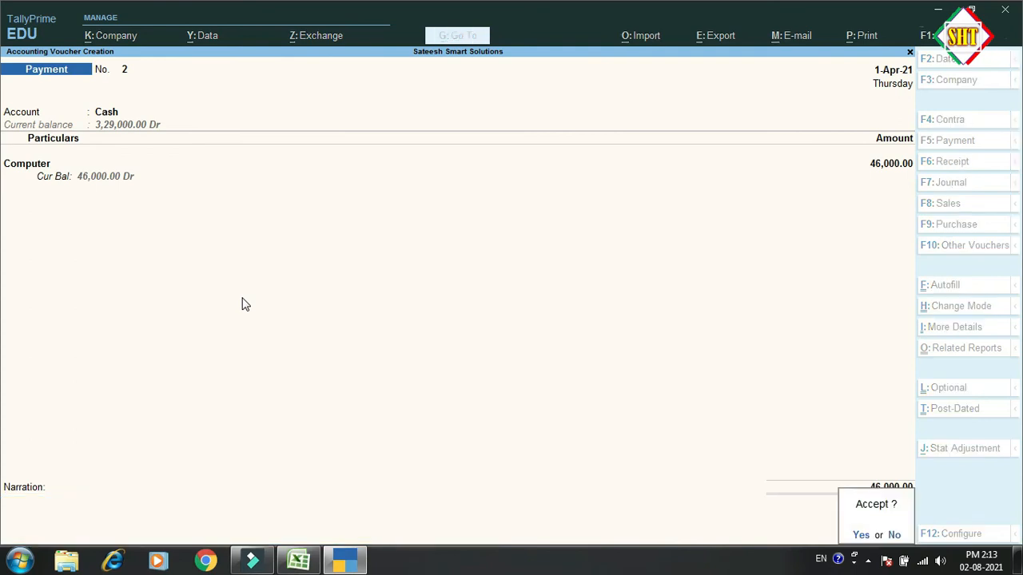
key("Return")
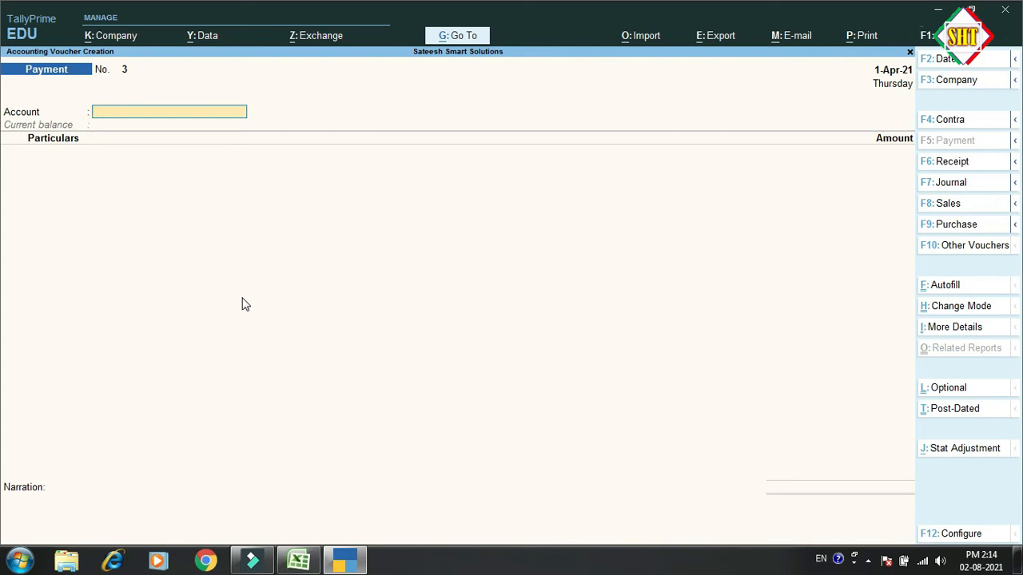
Start a Receipt voucher with ICICI Bank as the receiving account and credit Donation Received with 5,000
key("F6")
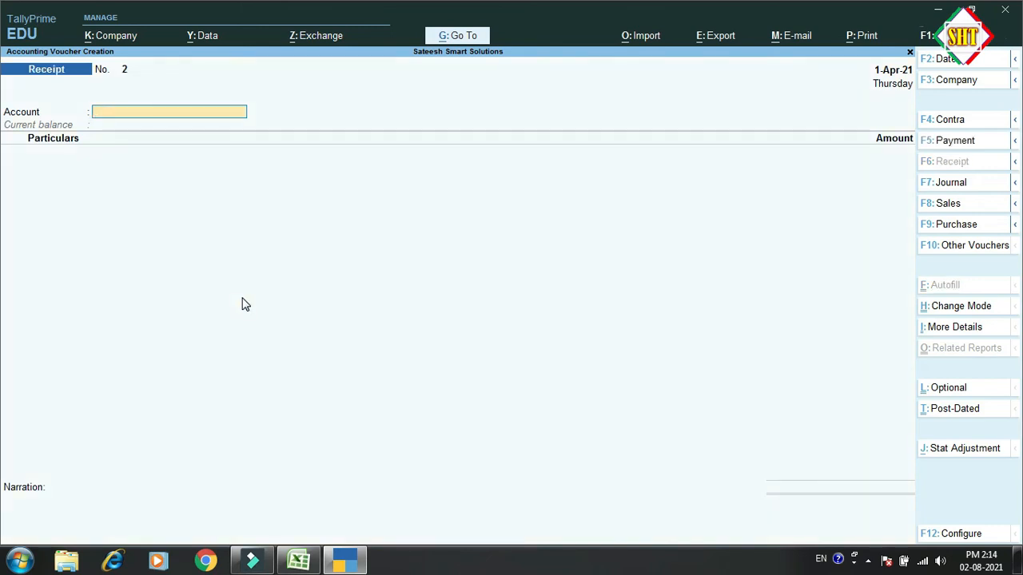
type("Ic")
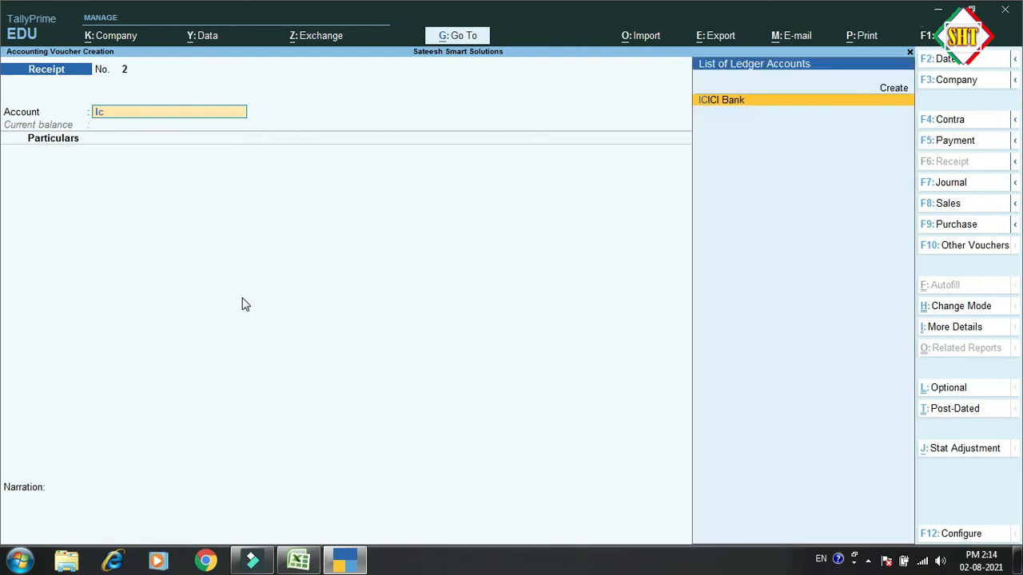
key("Return")
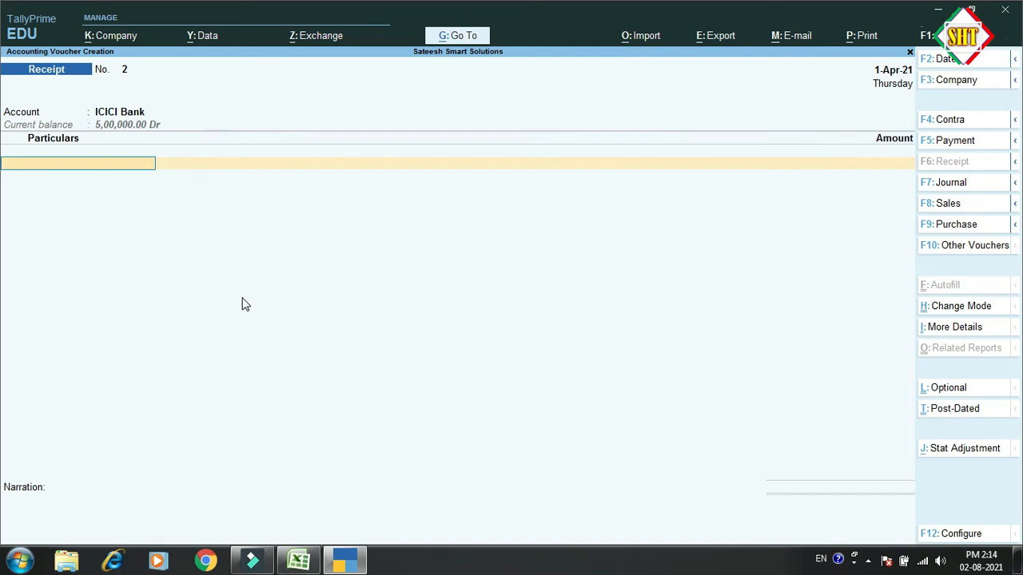
type("Do")
key("Return")
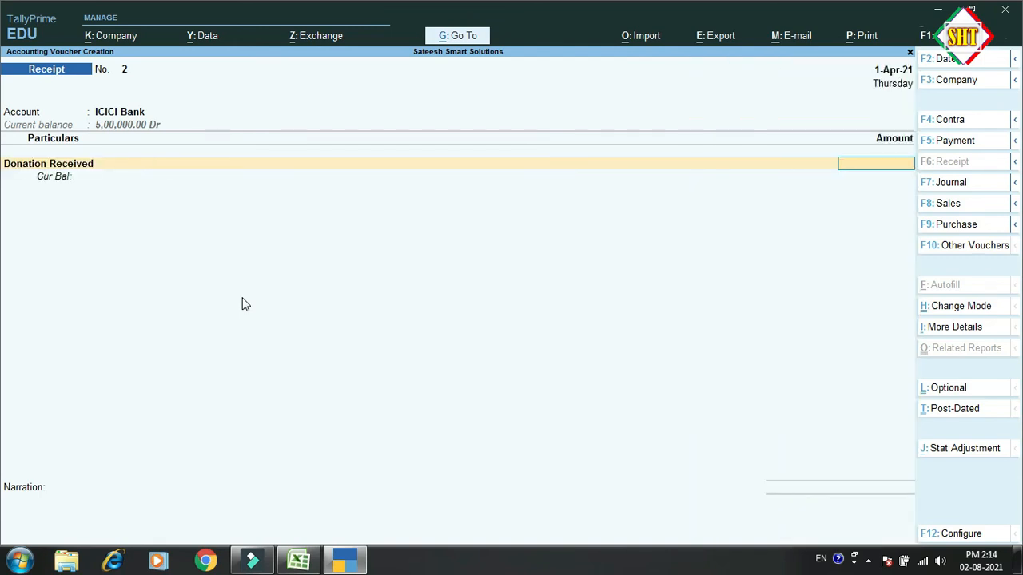
type("000")
key("Return")
Accept the Cheque/DD bank allocation dated 1-Apr-21 without an instrument number or bank name, and save the Receipt voucher without a narration
key("Return")
key("Return")
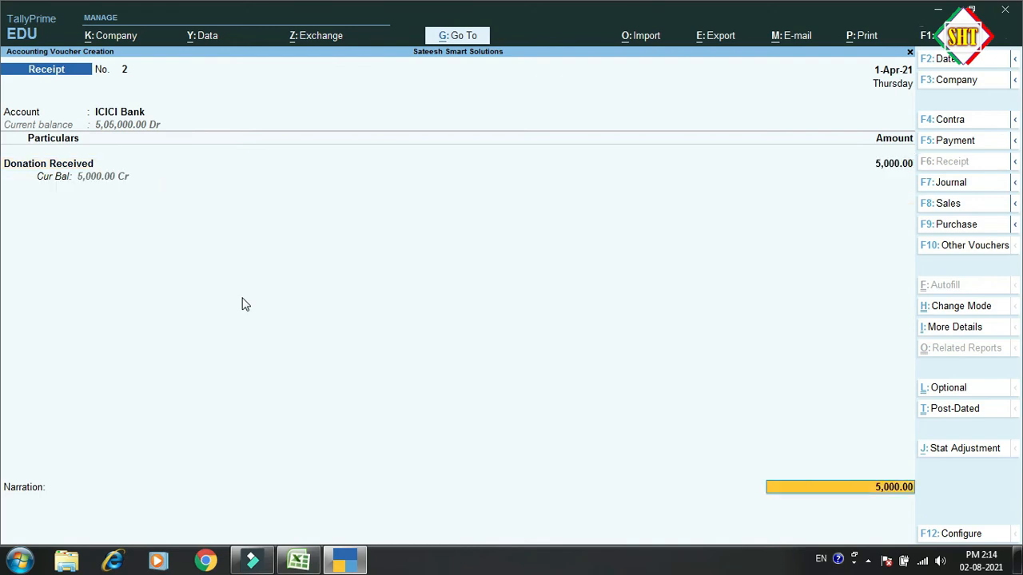
key("Return")
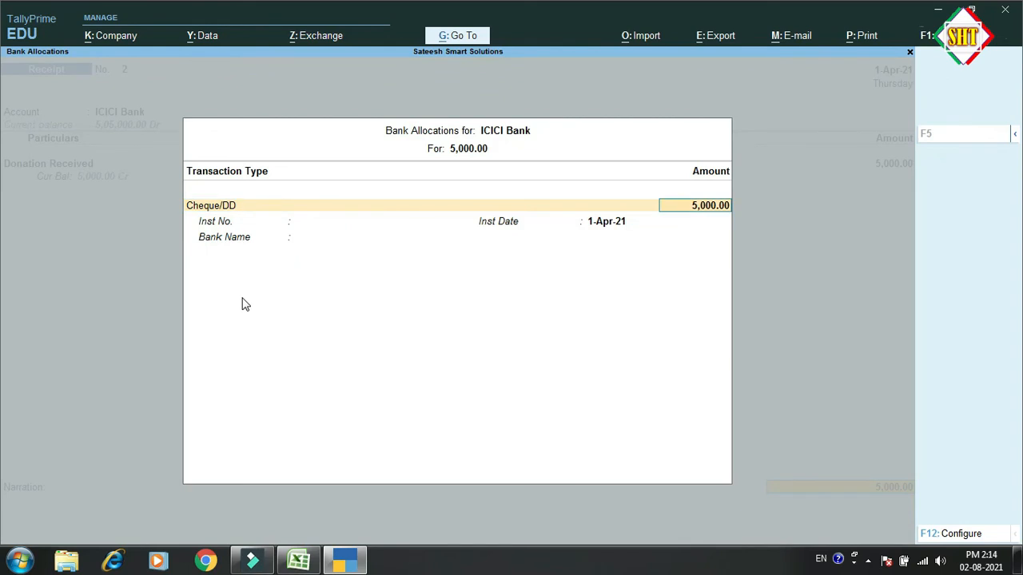
key("Return")
key("Return")
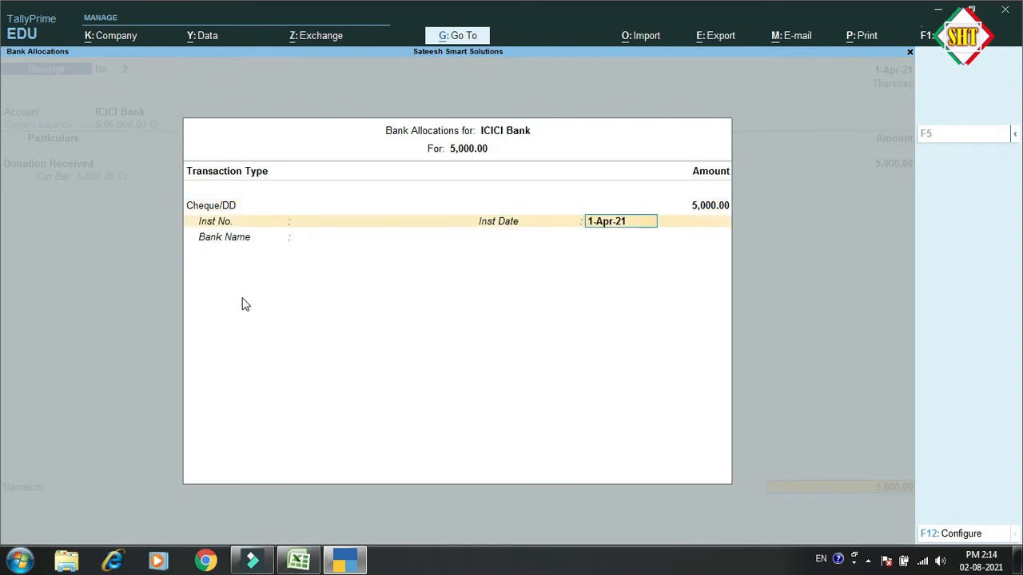
key("Return")
key("Return")
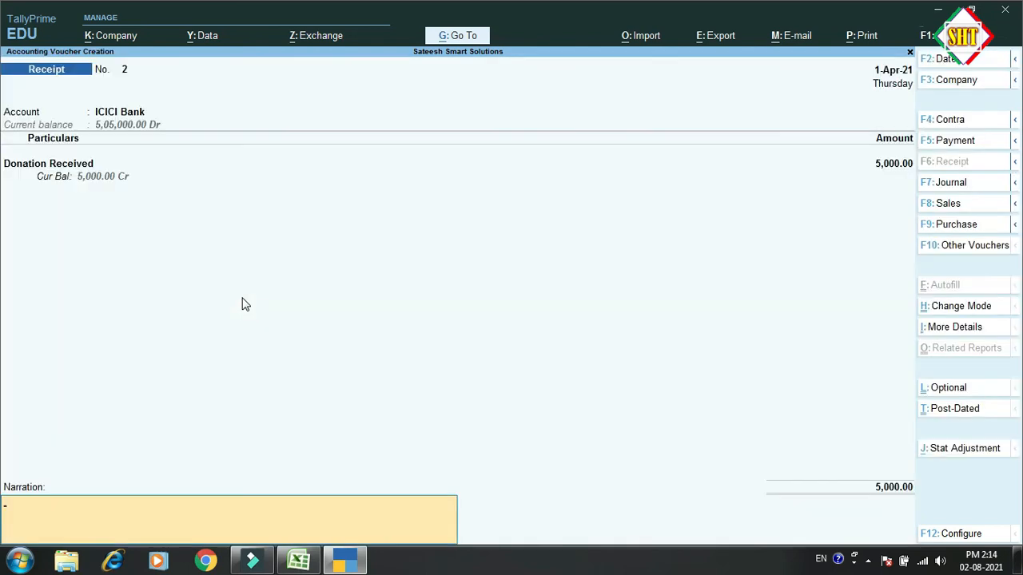
key("Return")
key("Return")
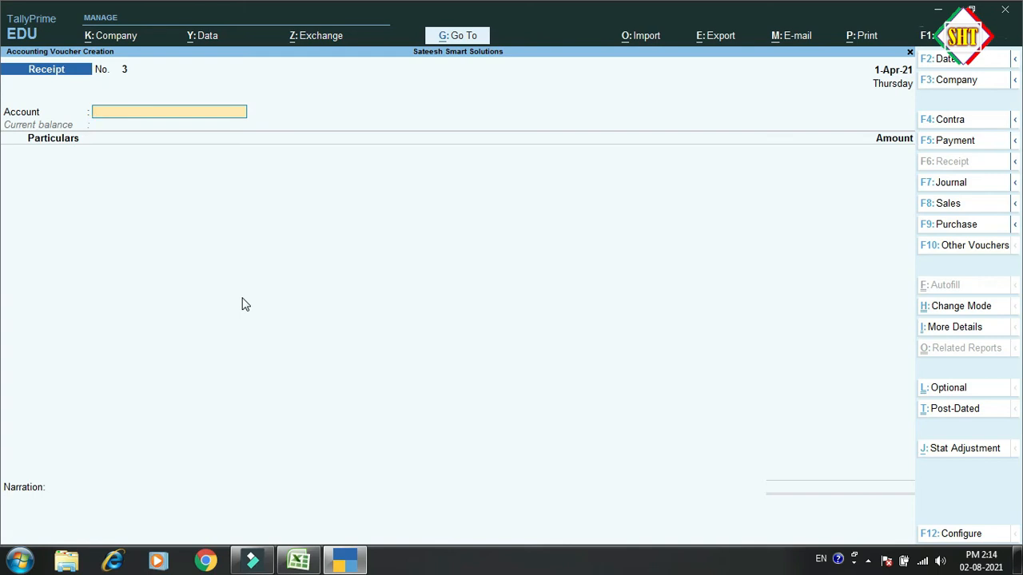
Start a Payment voucher from ICICI Bank and debit Salary with 7,000
key("F5")
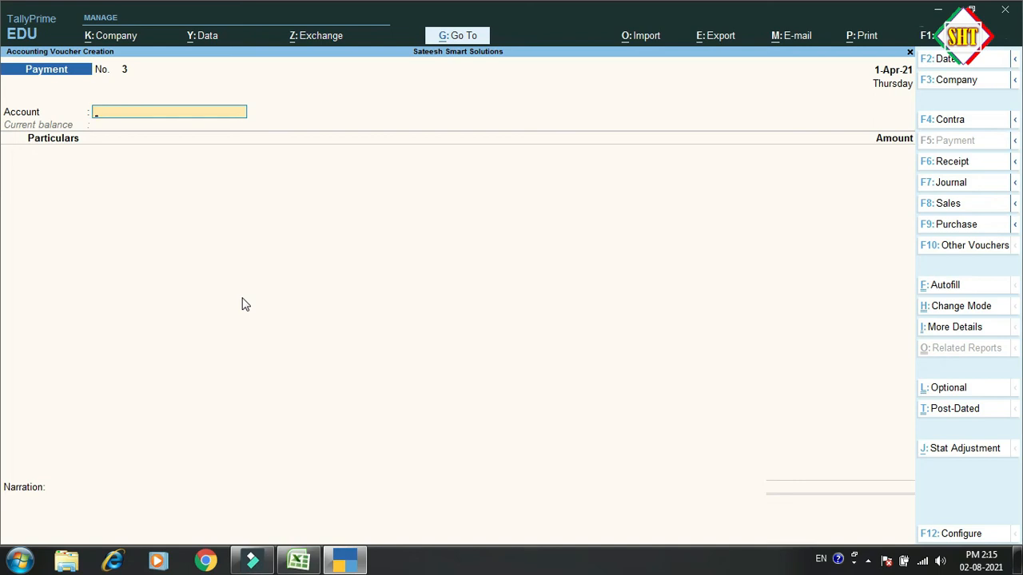
type("ic")
key("Return")
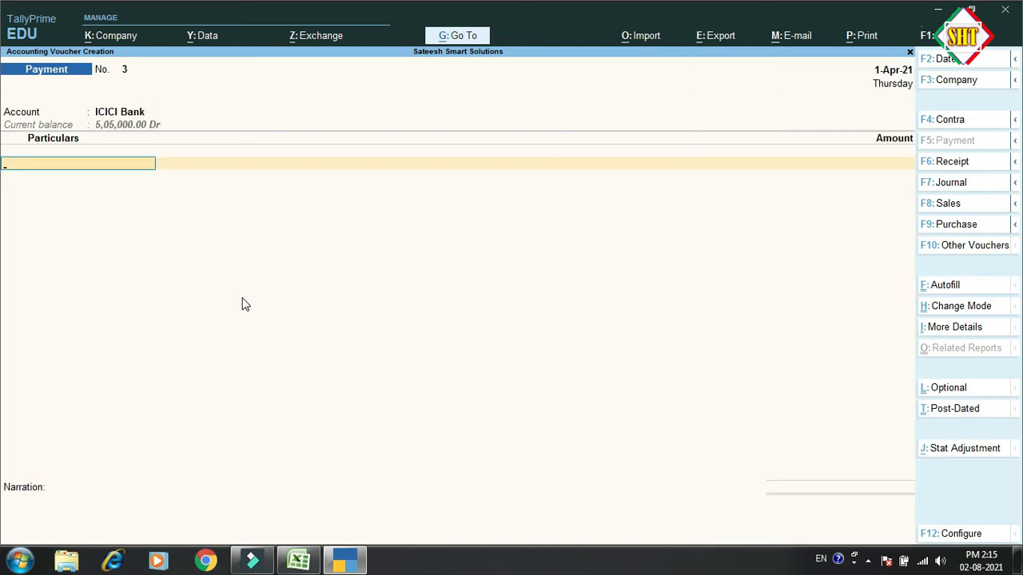
type("Sa")
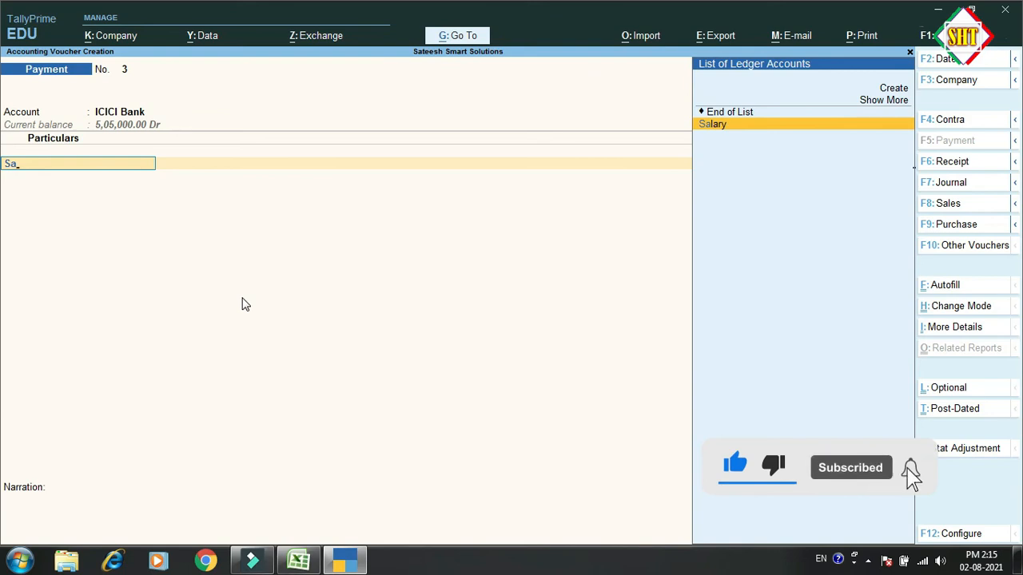
key("Return")
type("70000")
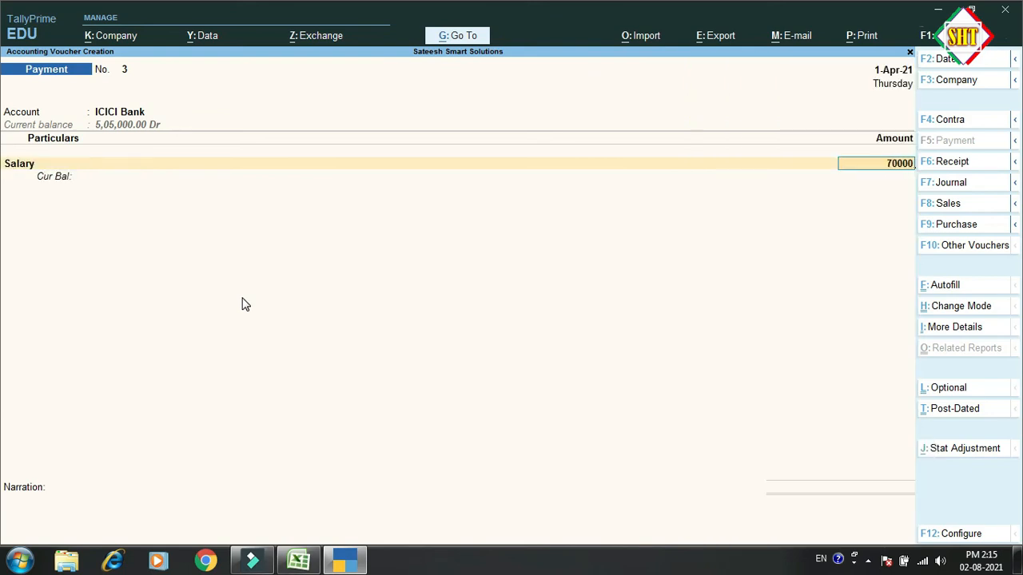
key("BackSpace")
type("0")
key("BackSpace")
key("Return")
Accept the Cheque bank allocation dated 1-Apr-21 without an instrument number, and save the Salary Payment voucher without a narration
key("Return")
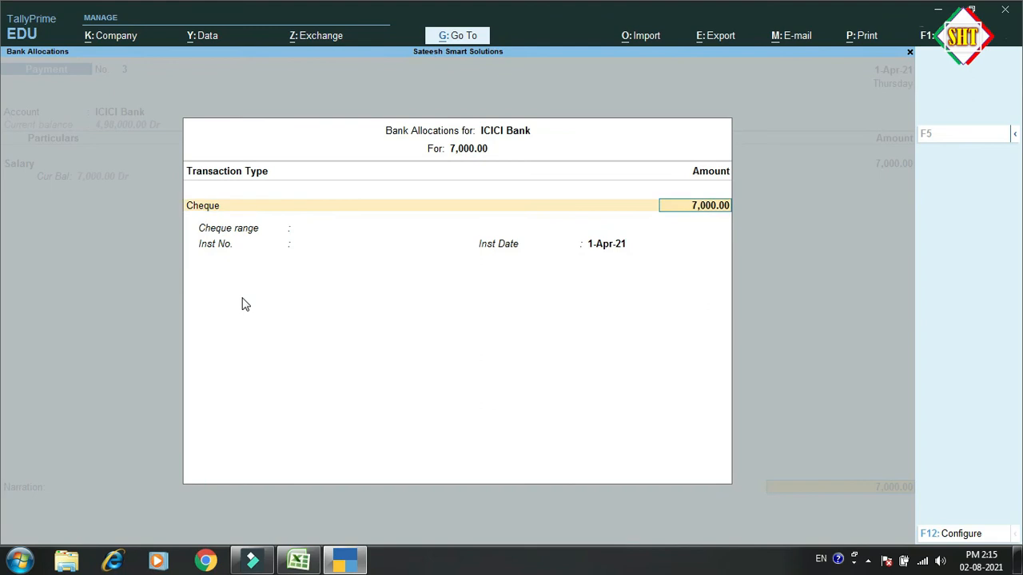
key("Return")
key("Return")
key("Return")
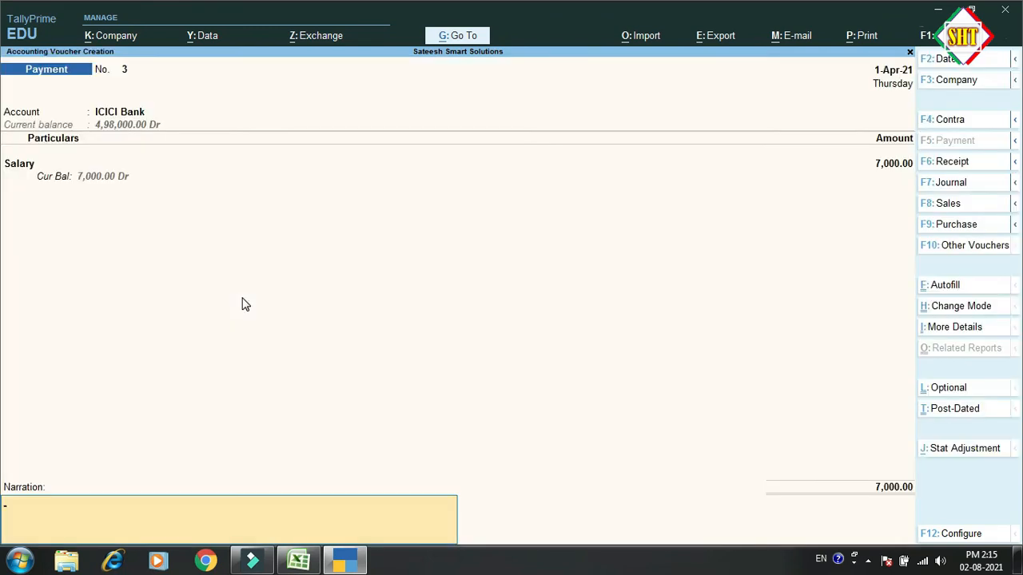
key("Return")
key("Return")
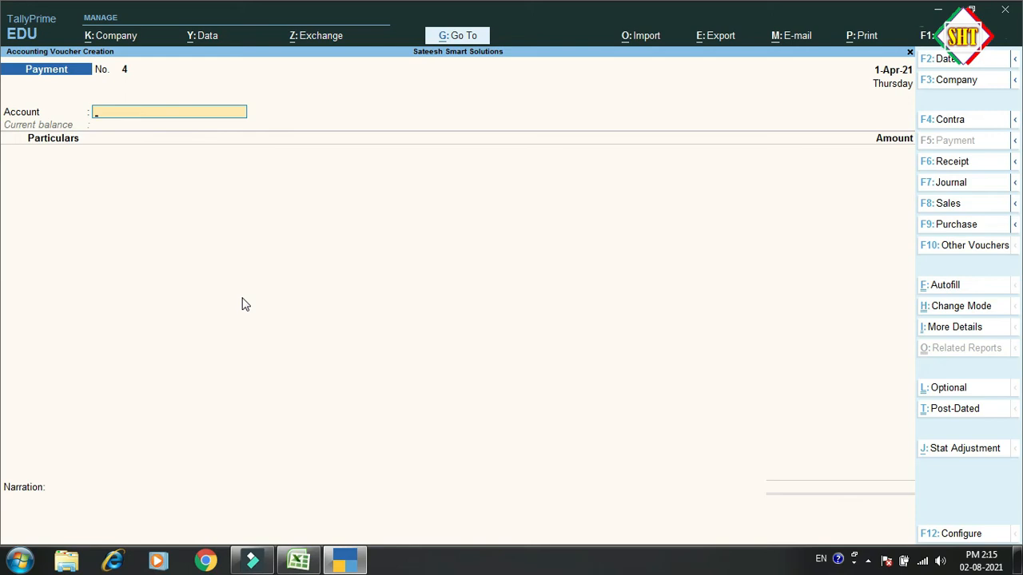
Start a Contra voucher with Cash as the receiving account and credit ICICI Bank with 20,000, dismissing the Windows colour scheme prompt
key("F4")
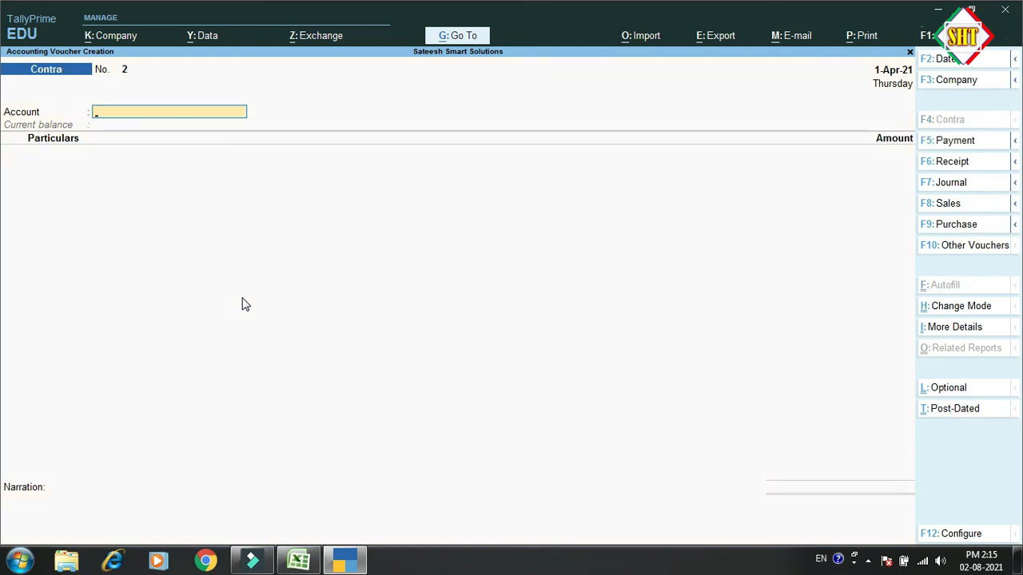
type("Cas")
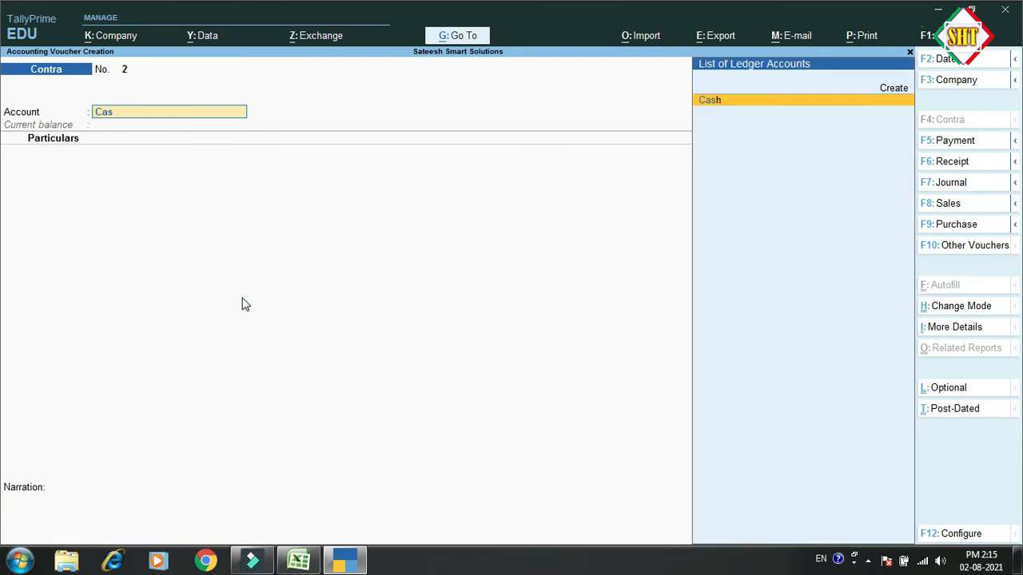
key("Return")
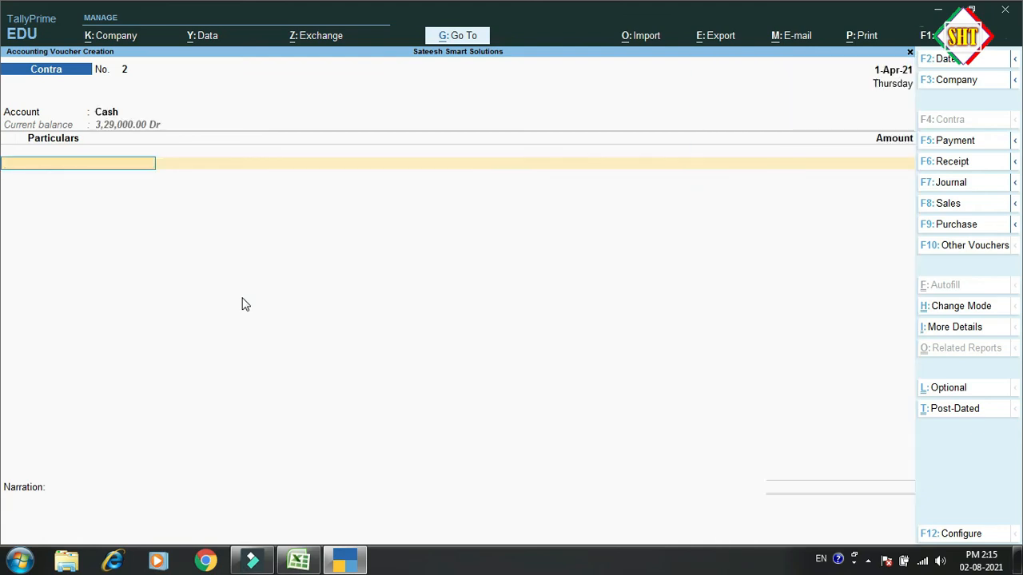
type("Ic")
key("Return")
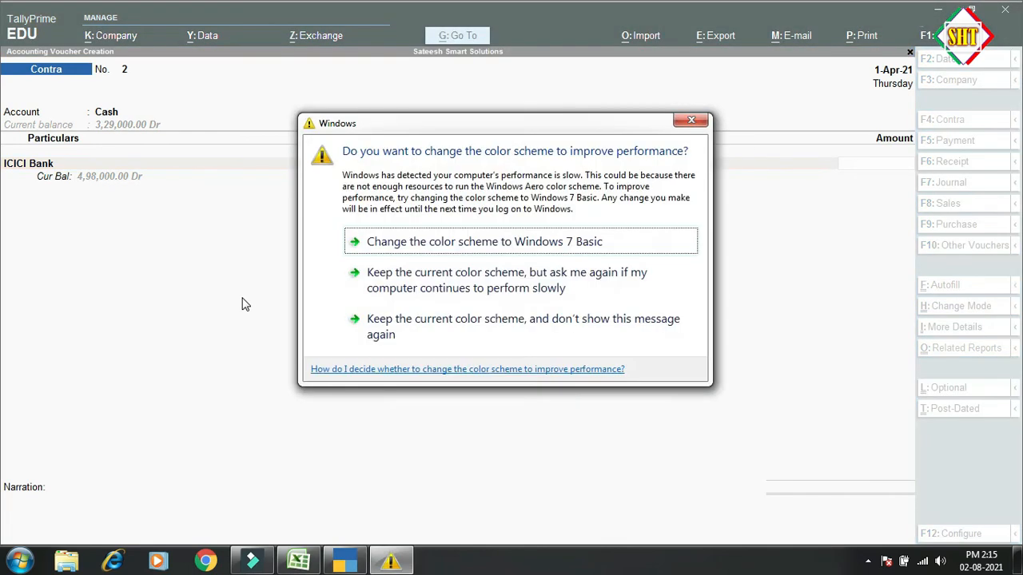
left_click(692, 120)
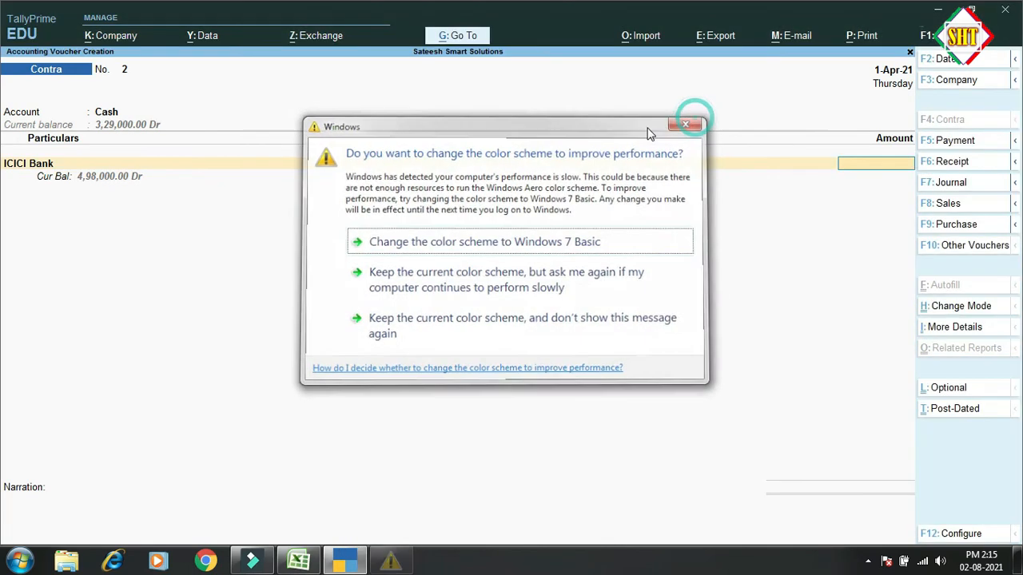
type("20000")
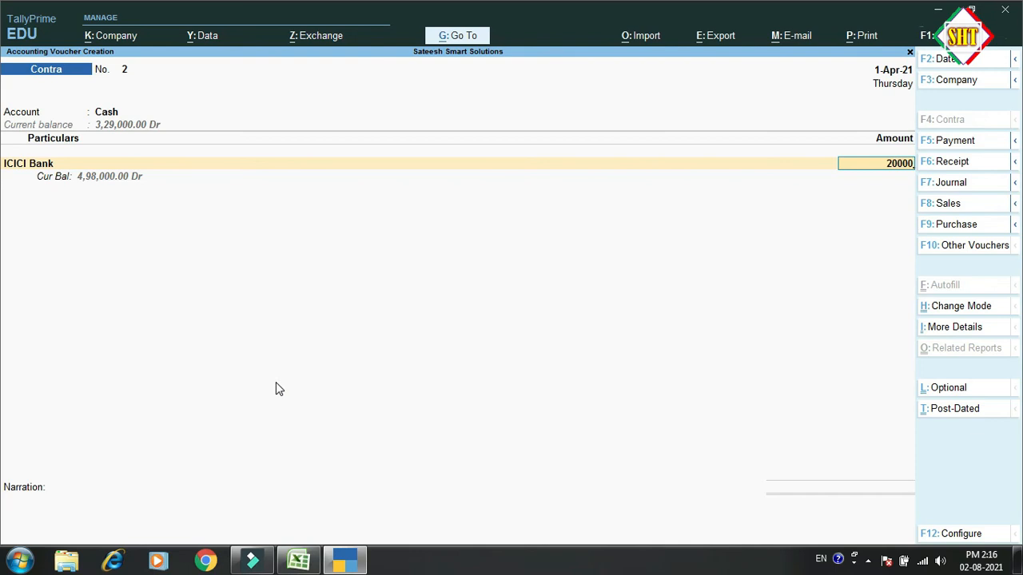
key("Return")
Accept the default ICICI Bank allocation and save the Contra voucher without a narration
key("Return")
key("Return")
key("Return")
key("Return")
key("Return")
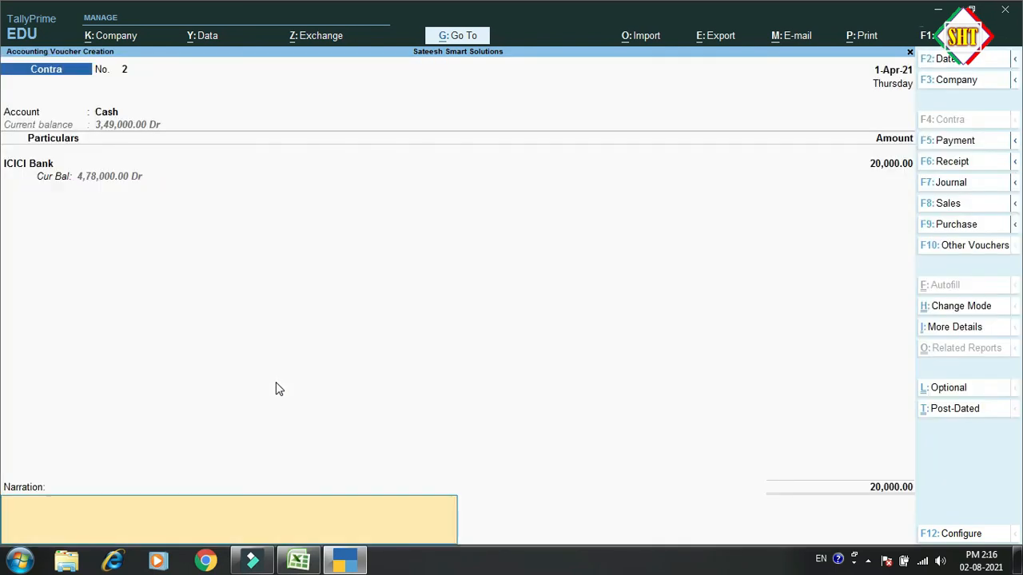
key("Return")
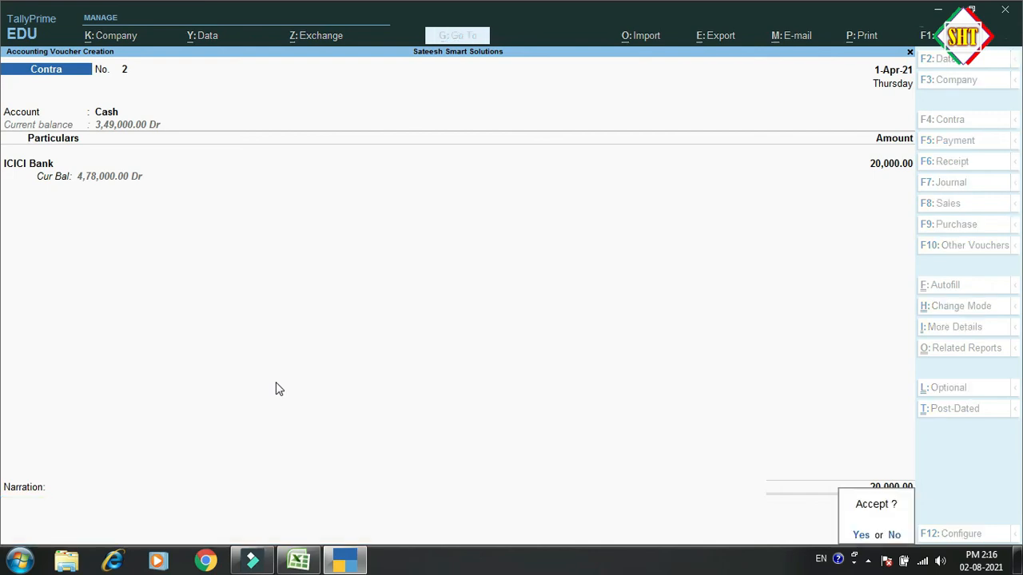
key("Return")
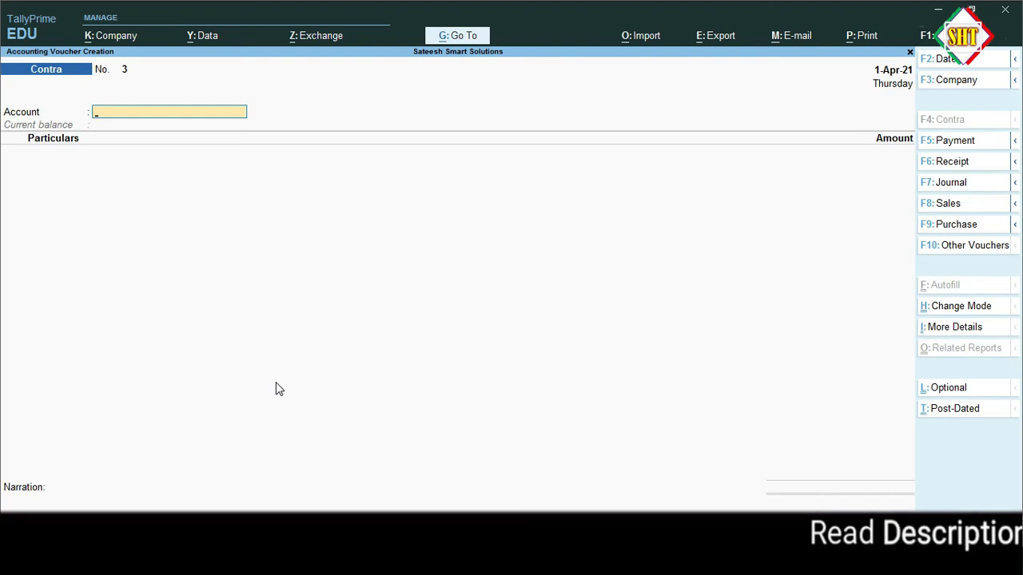
Start a Payment voucher from ICICI Bank and debit Power Bill with 1,730
key("F5")
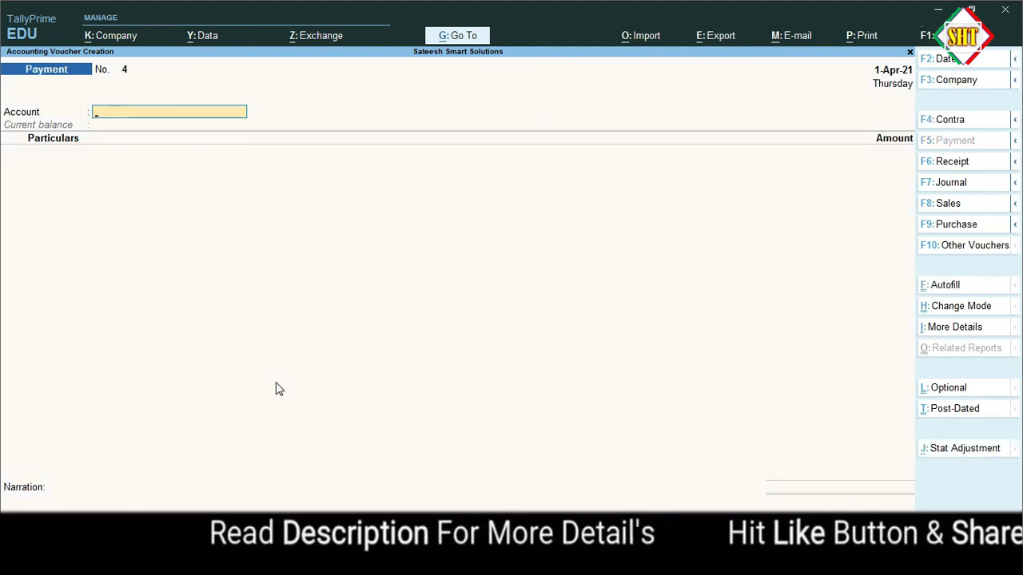
type("ici")
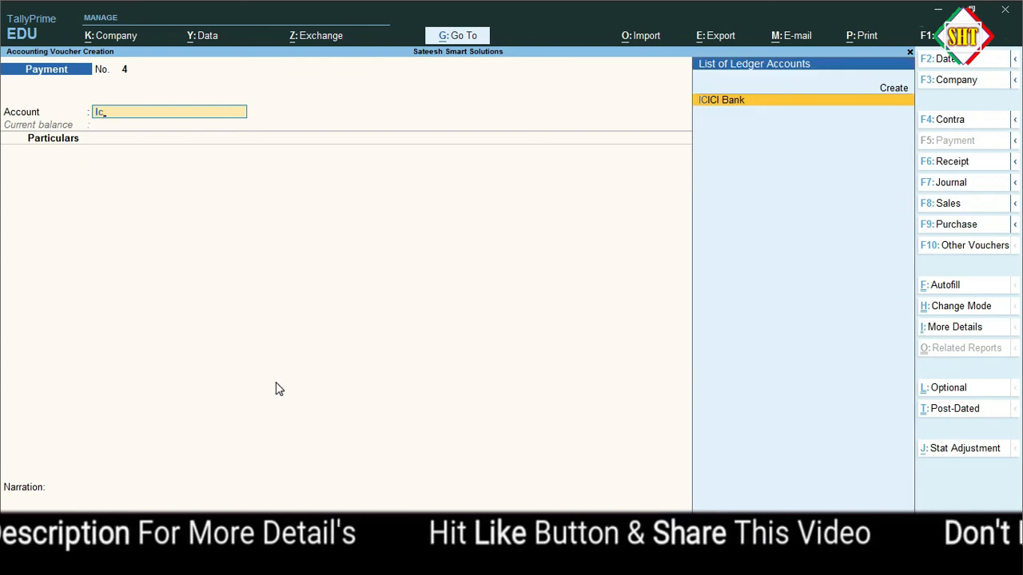
key("Return")
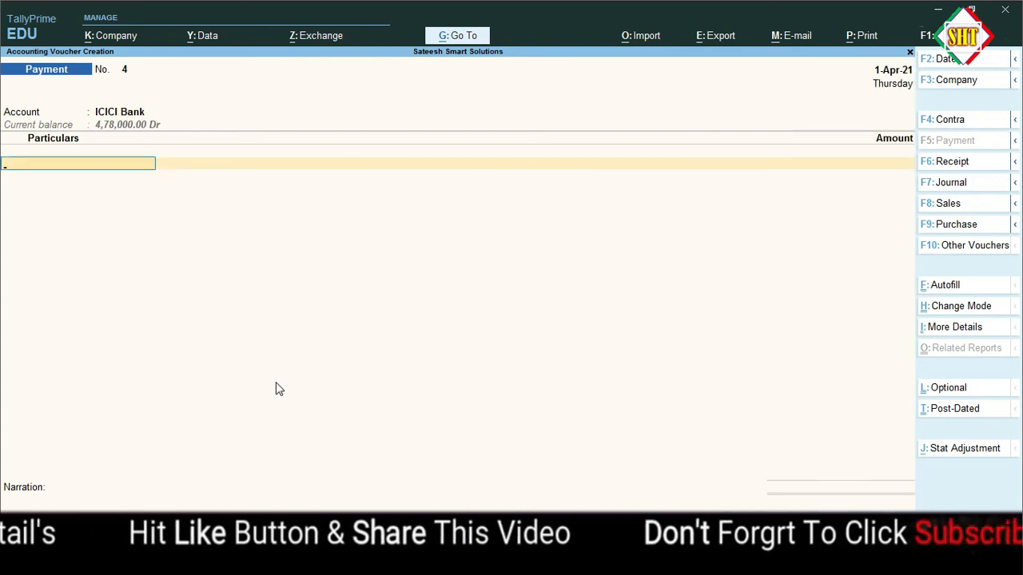
type("p")
key("Return")
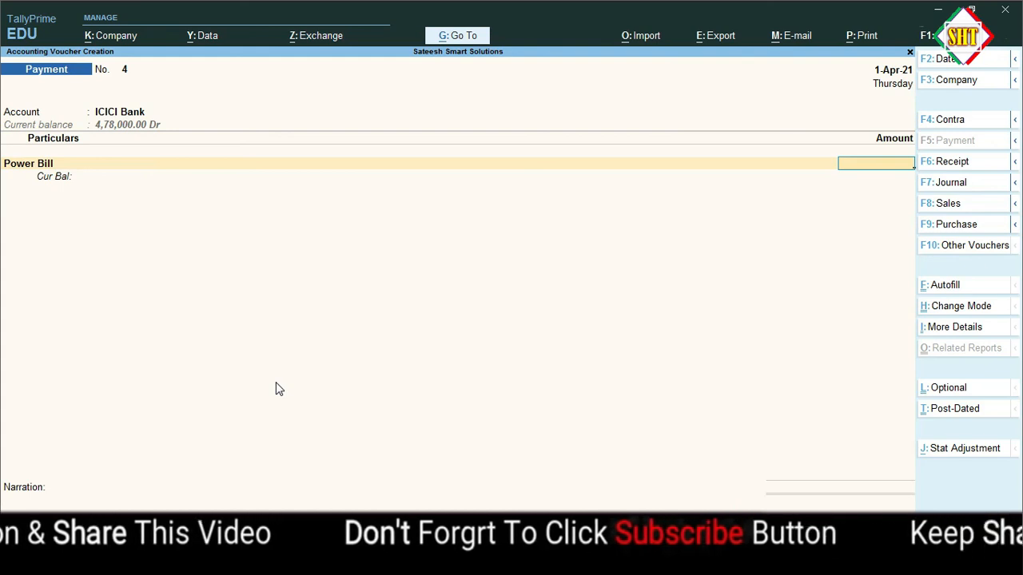
type("1730")
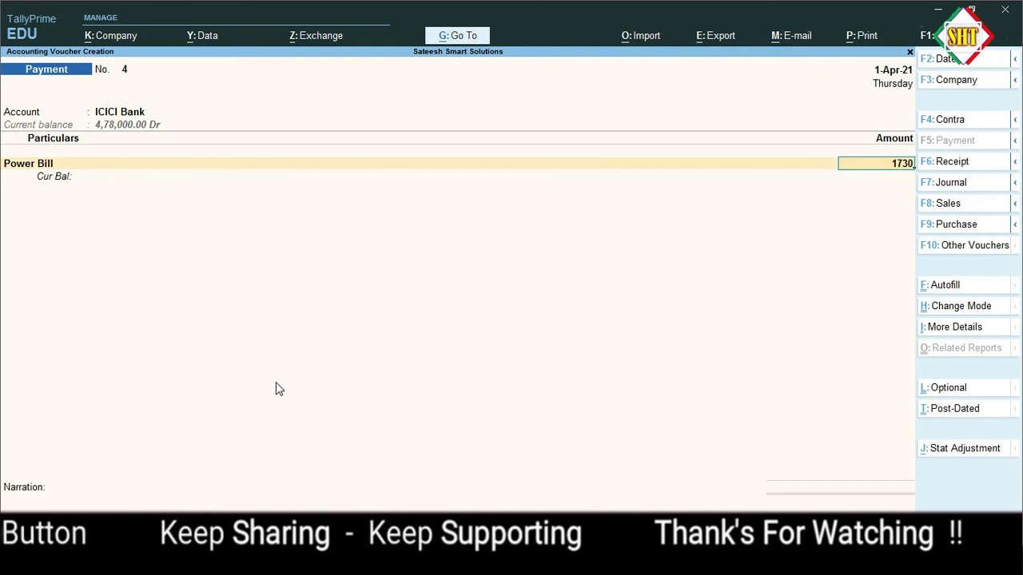
key("Return")
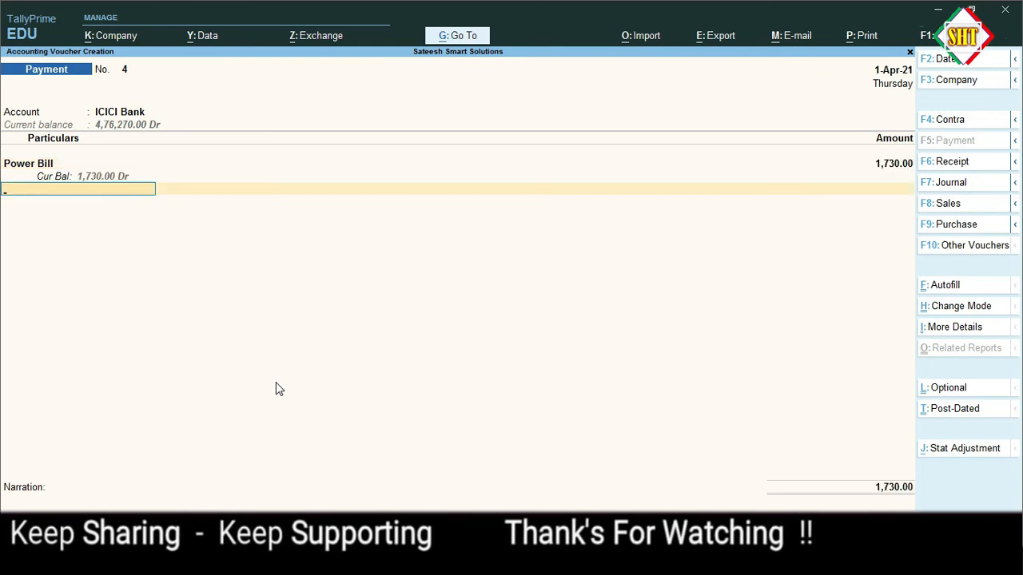
Accept the Cheque allocation with cheque range Not Applicable, no instrument number and date 1-Apr-21, and save the Power Bill Payment voucher without a narration
key("Return")
key("Return")
key("Return")
key("Return")
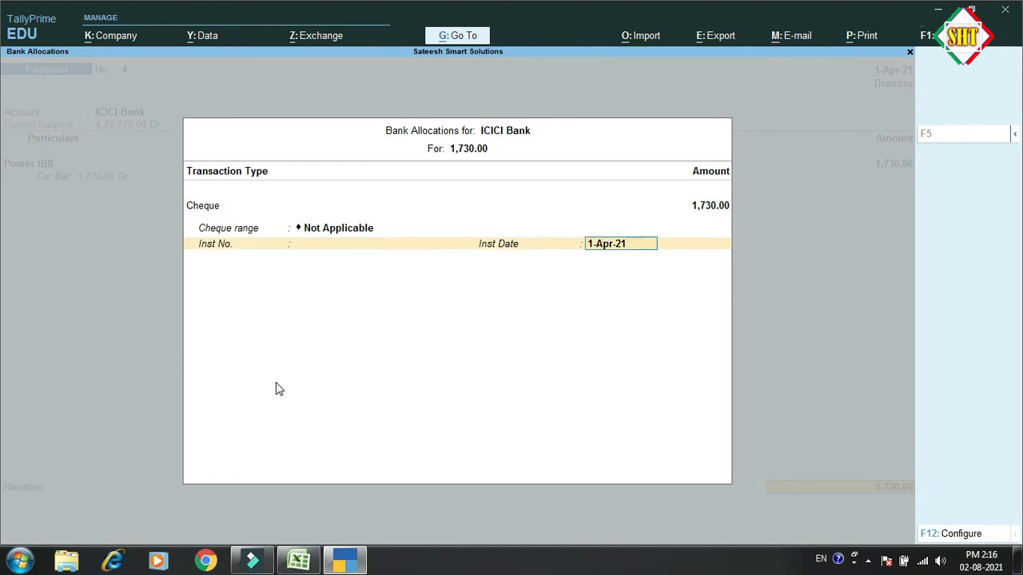
key("Return")
key("Return")
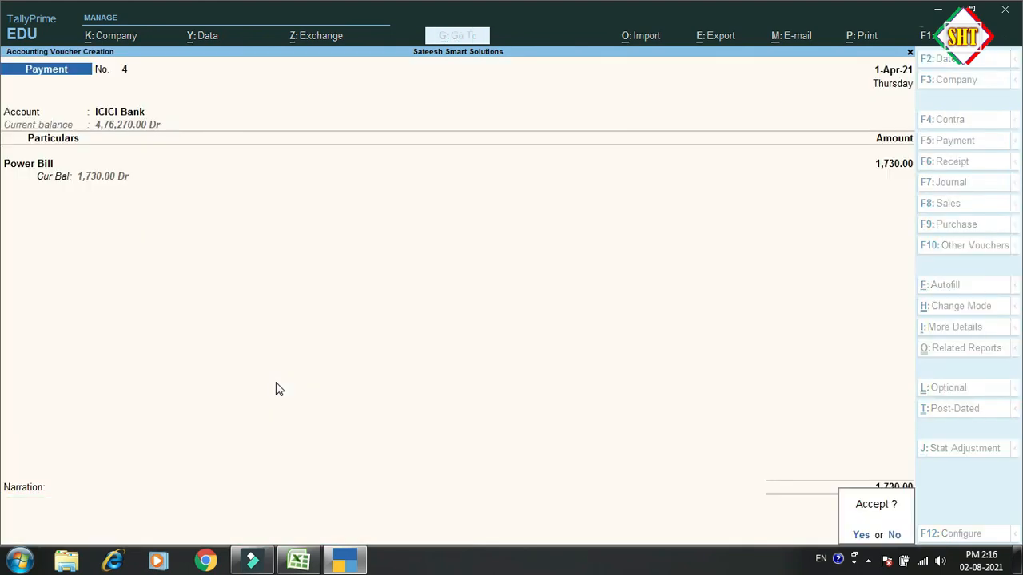
key("Return")
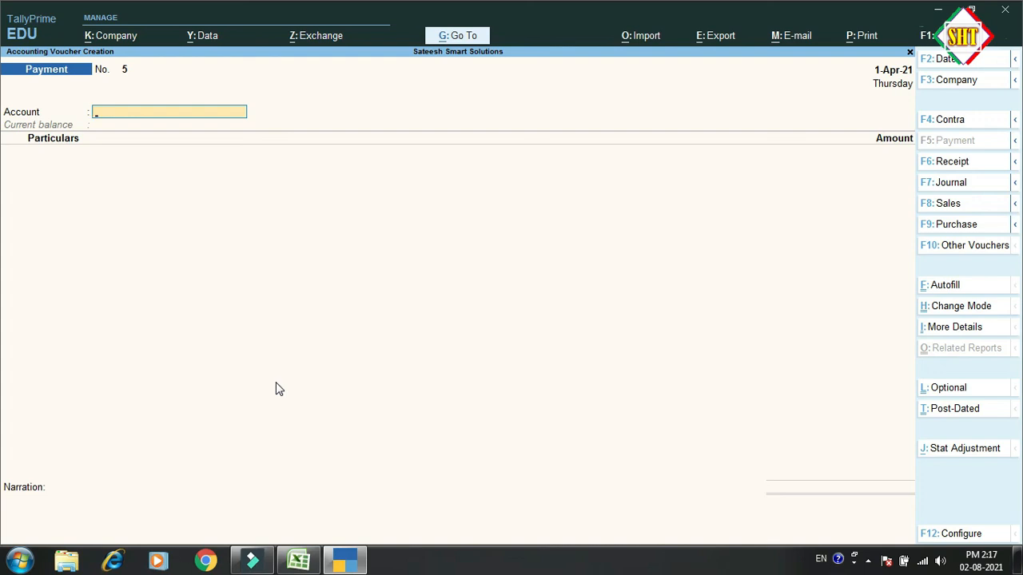
Record a Payment voucher from Cash for Net Bill of 750 and save it without a narration
type("Cas")
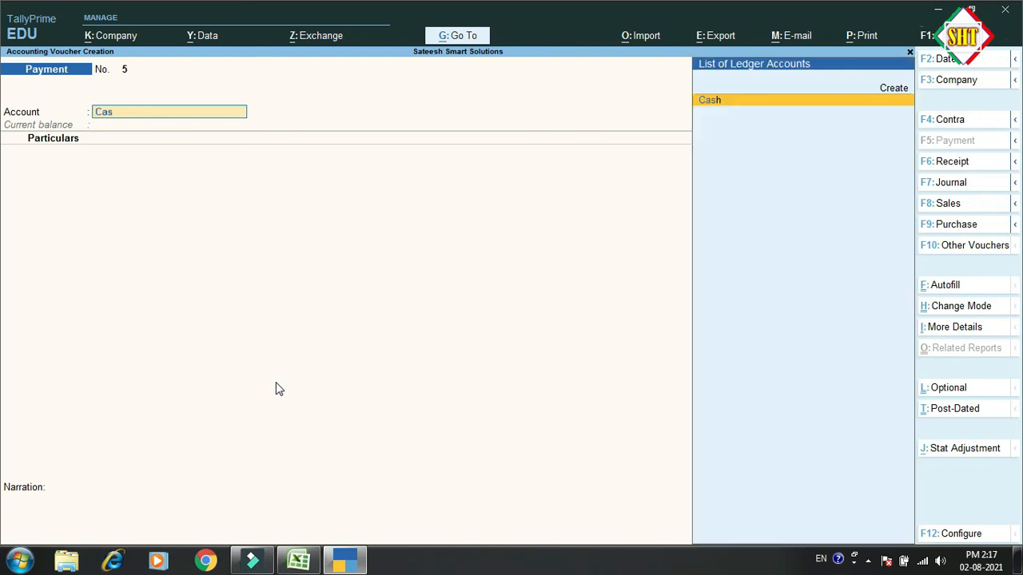
key("Return")
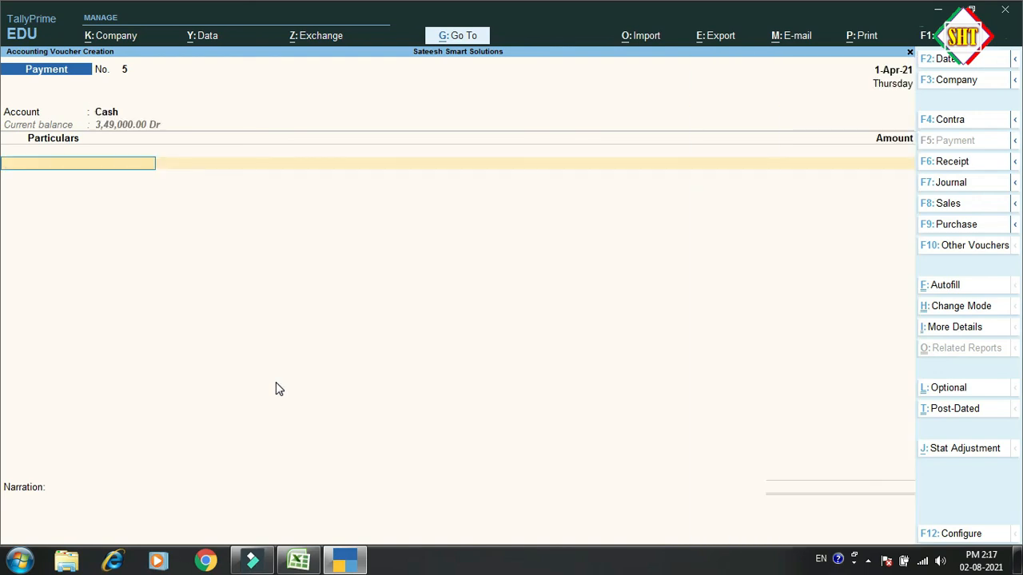
type("Net")
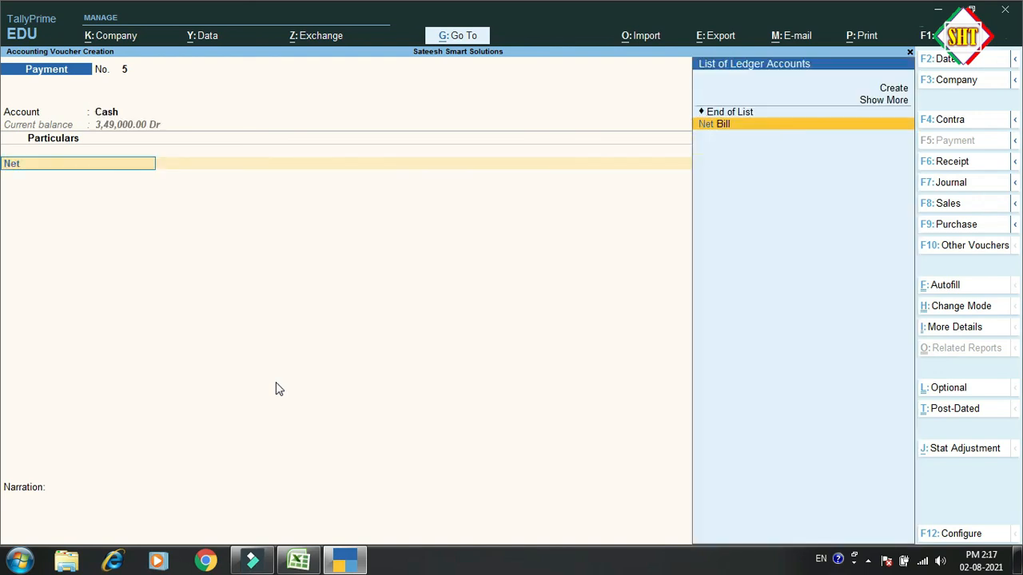
key("Return")
type("750")
key("Return")
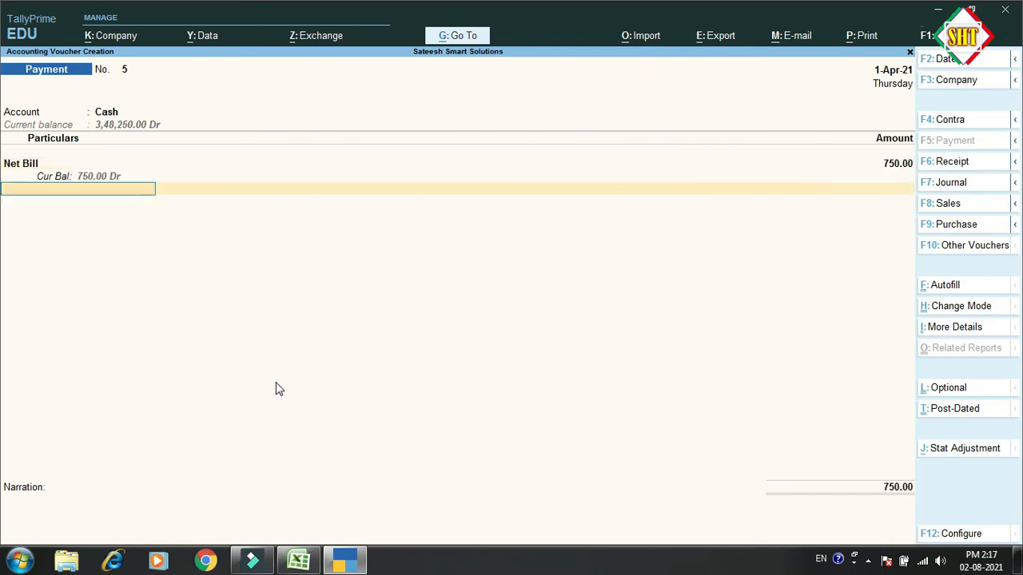
key("Return")
key("Return")
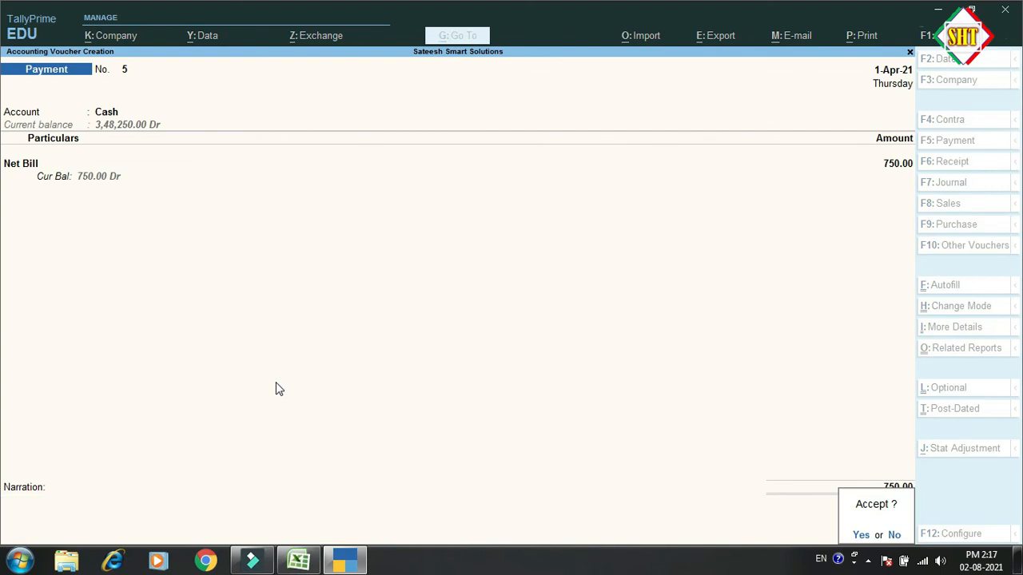
key("Return")
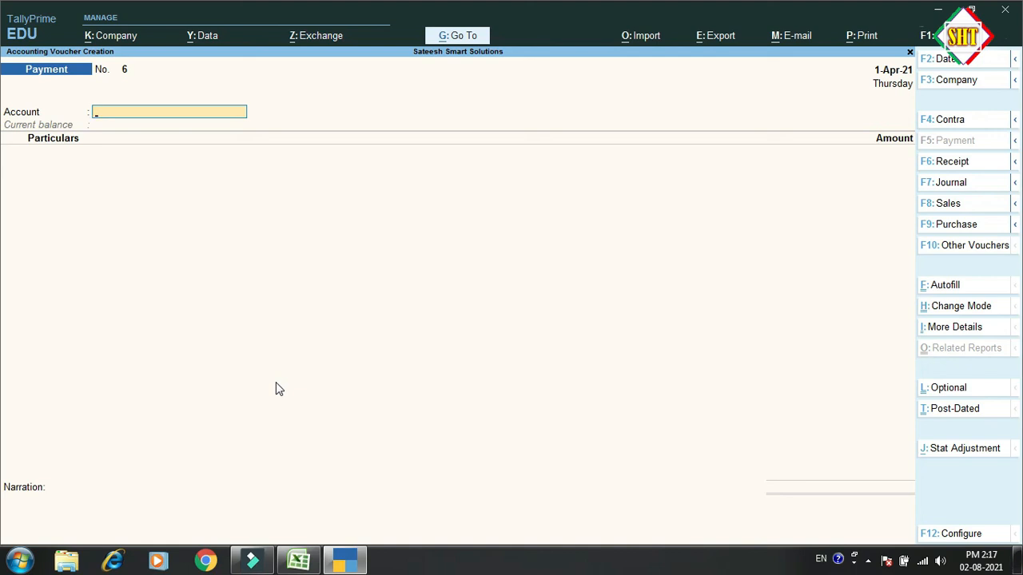
Leave voucher entry and open the company's Balance Sheet report
key("Escape")
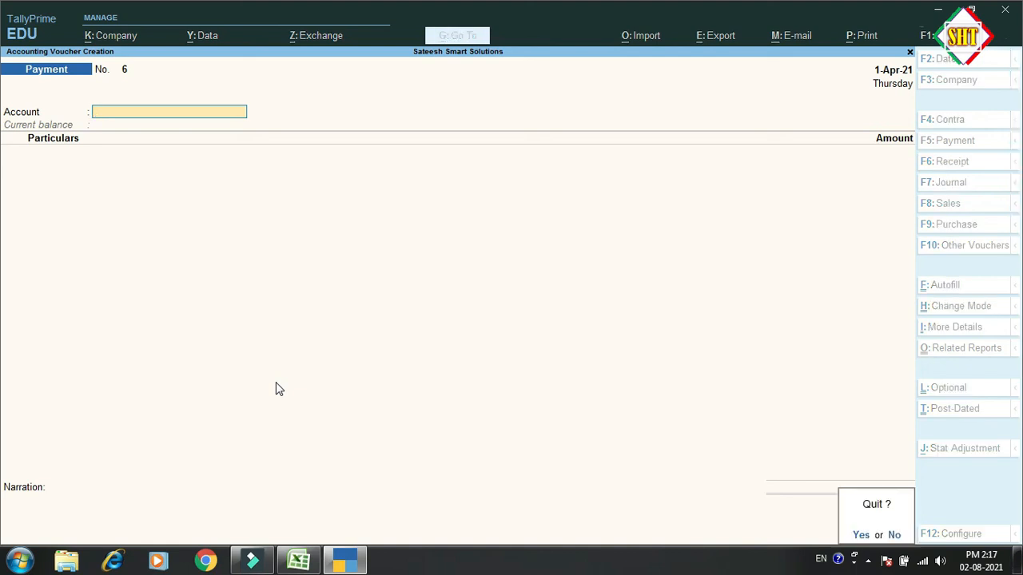
key("Return")
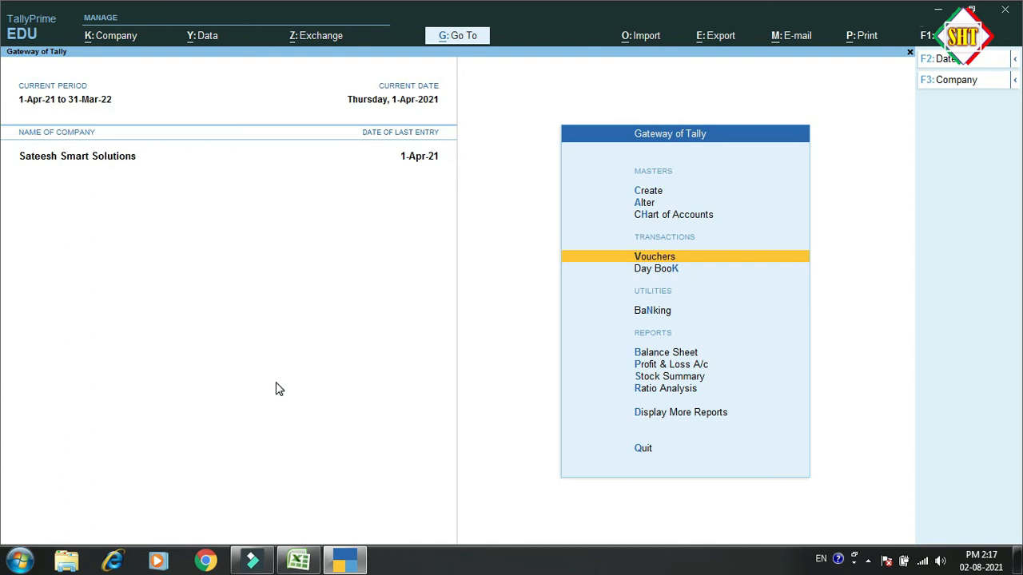
key("Down")
key("Down")
key("Down")
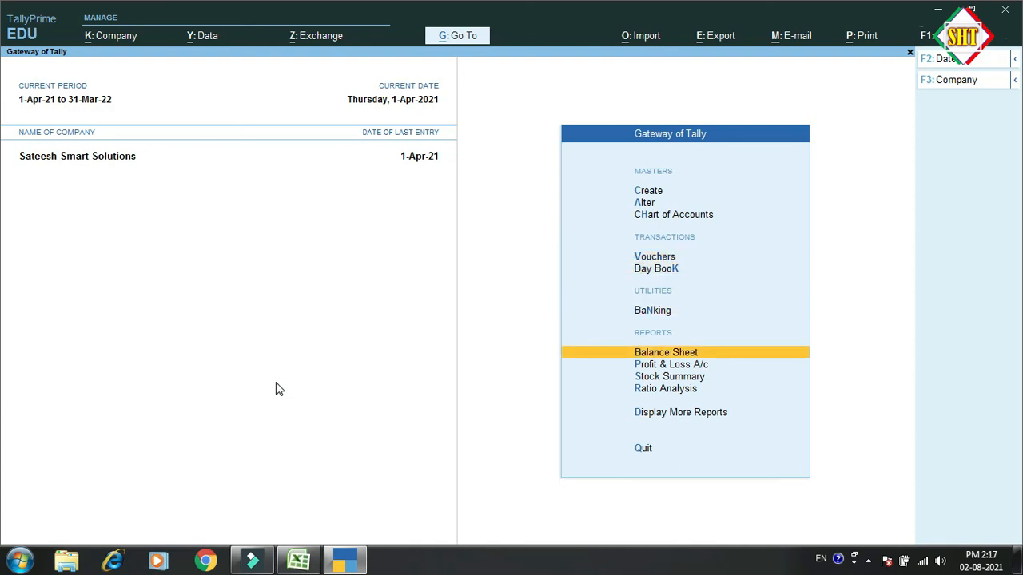
key("Return")
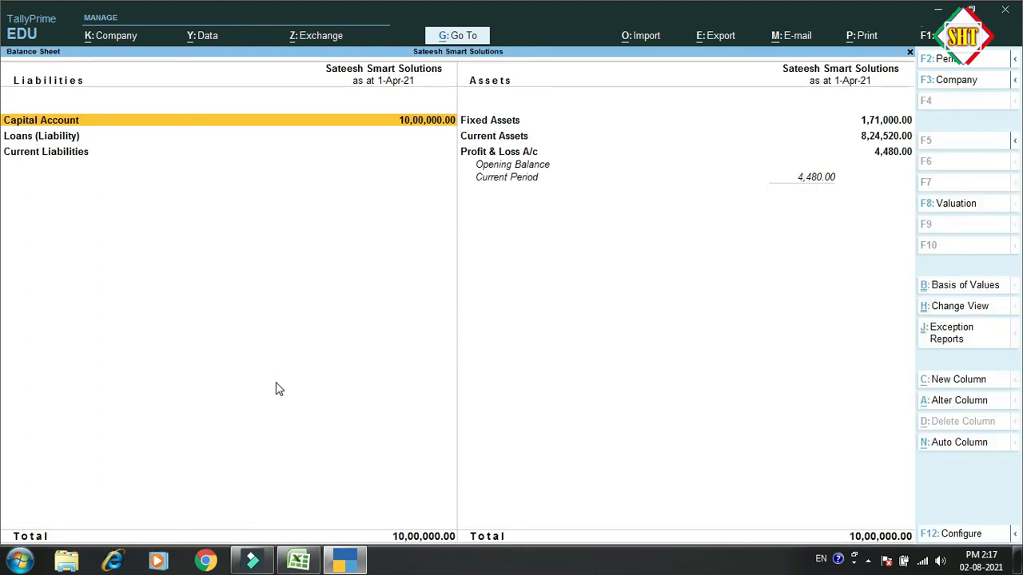
Examine the loans, current liabilities and Profit & Loss A/c lines of the Balance Sheet, and close the report
key("Down")
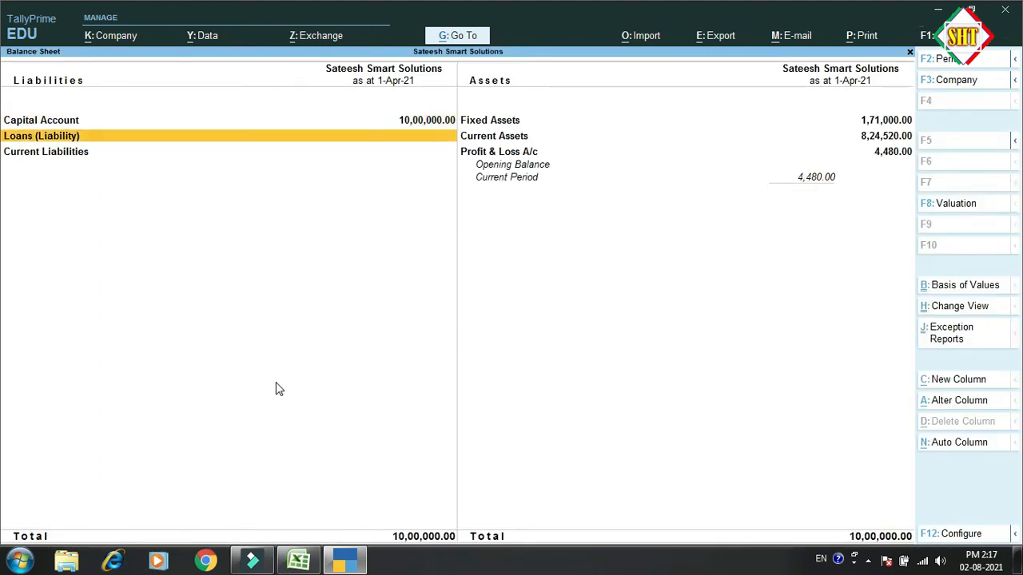
key("Down")
key("Right")
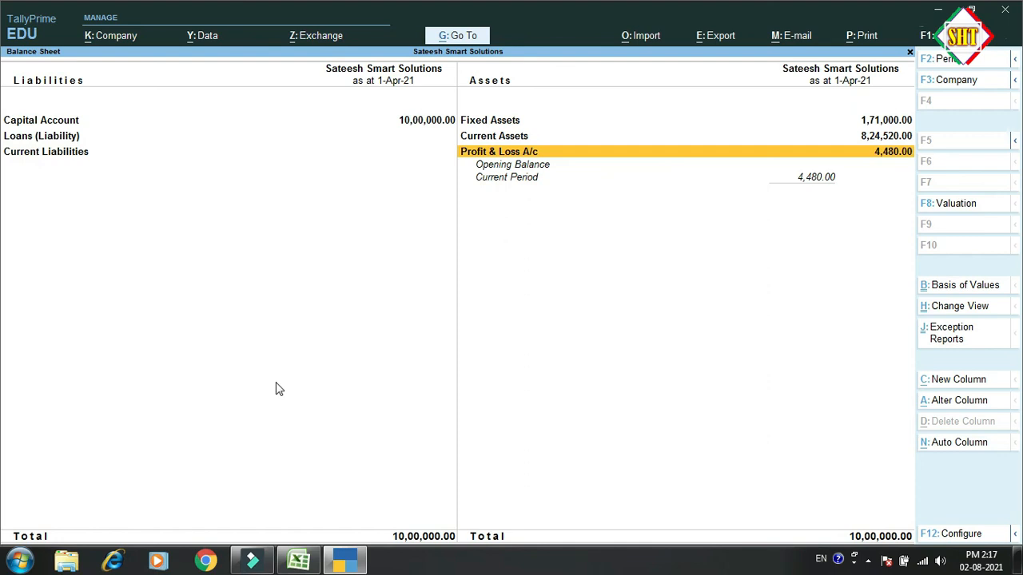
key("Left")
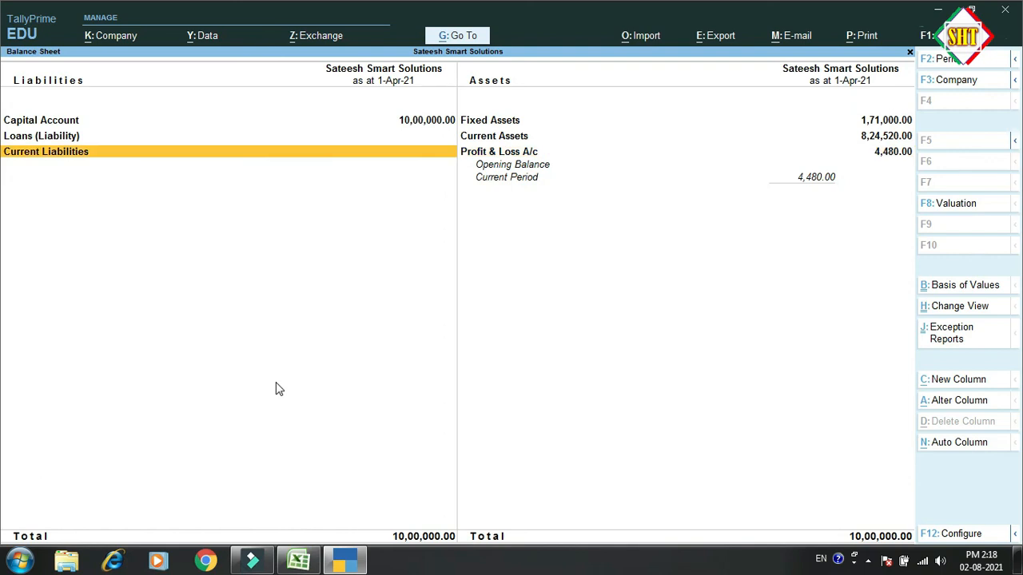
key("Escape")
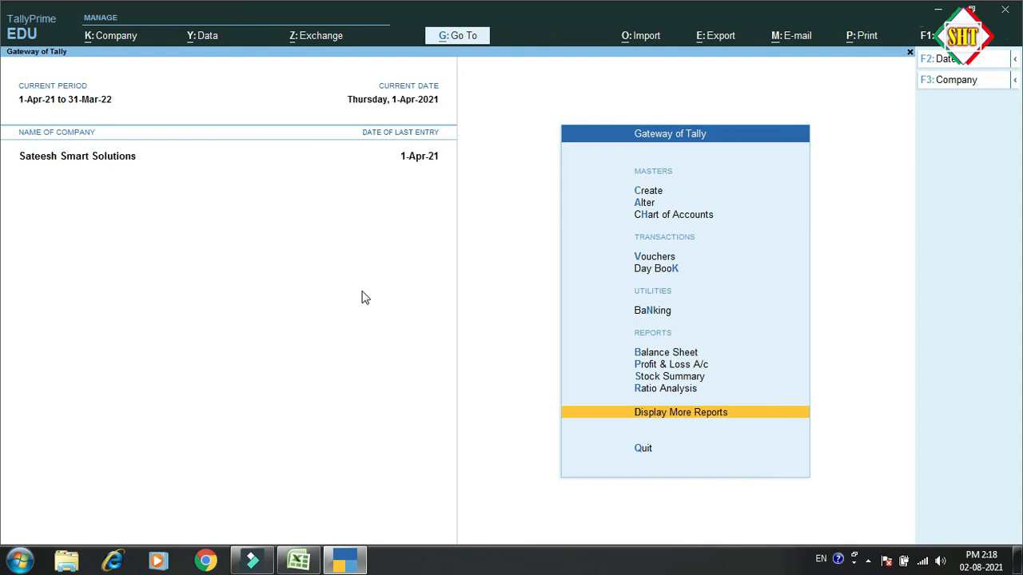
Open the Cash/Bank Book(s) summary from the Account Books reports and review the Cash-in-Hand and Bank Accounts closing balances
key("Return")
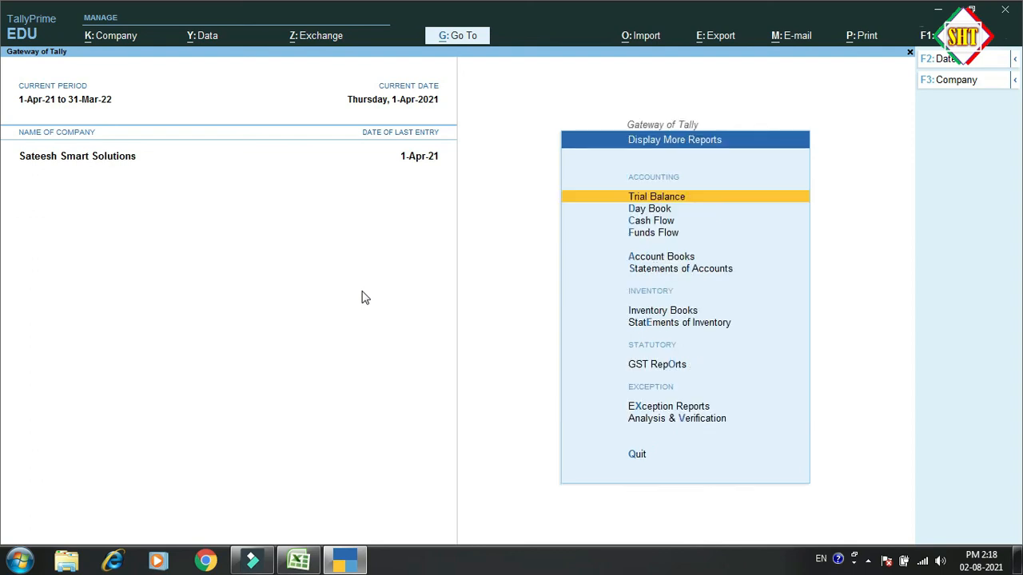
key("Down")
key("Down")
key("Down")
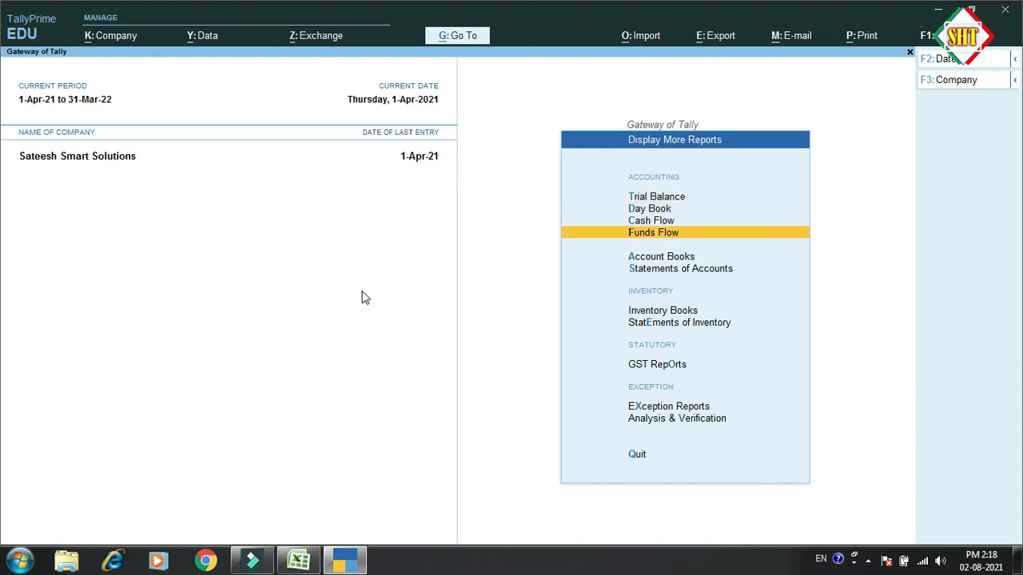
key("Down")
key("Return")
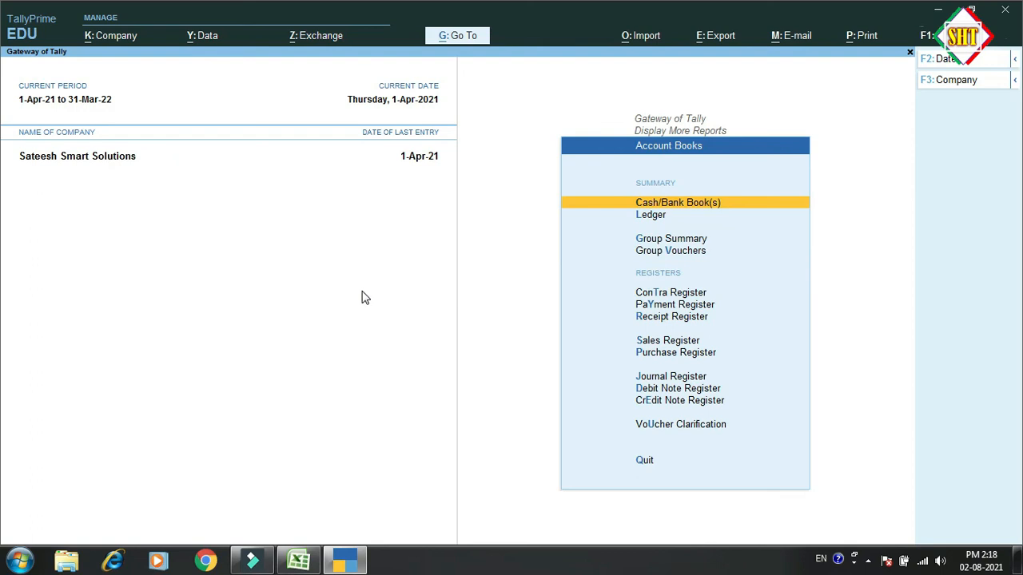
key("Return")
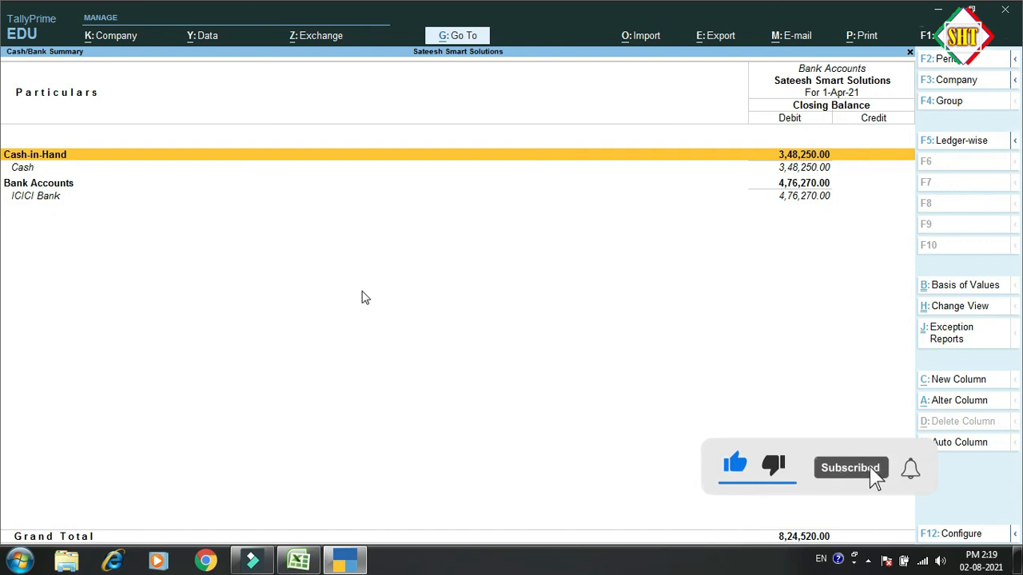
key("Down")
key("Down")
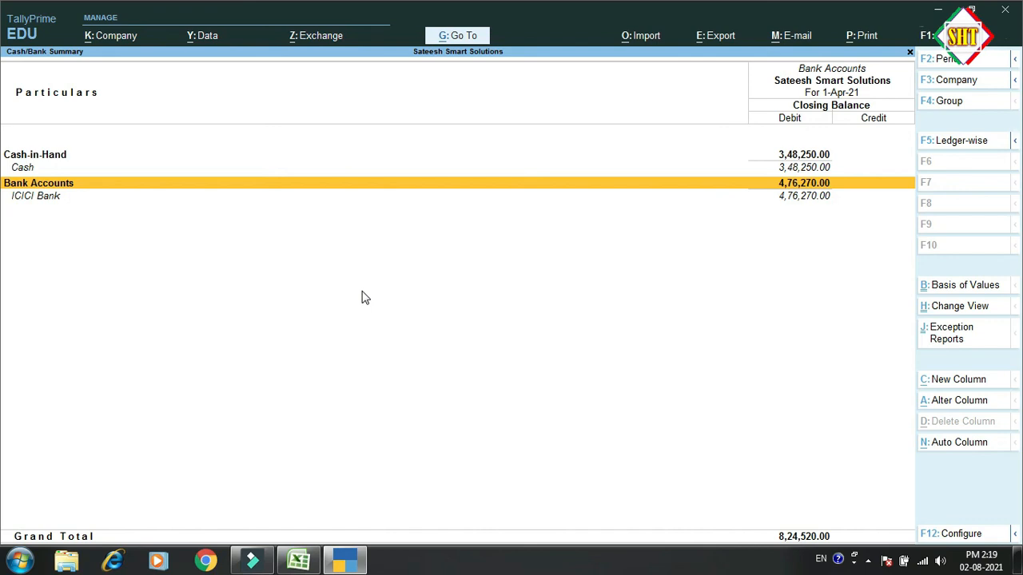
left_click(393, 290)
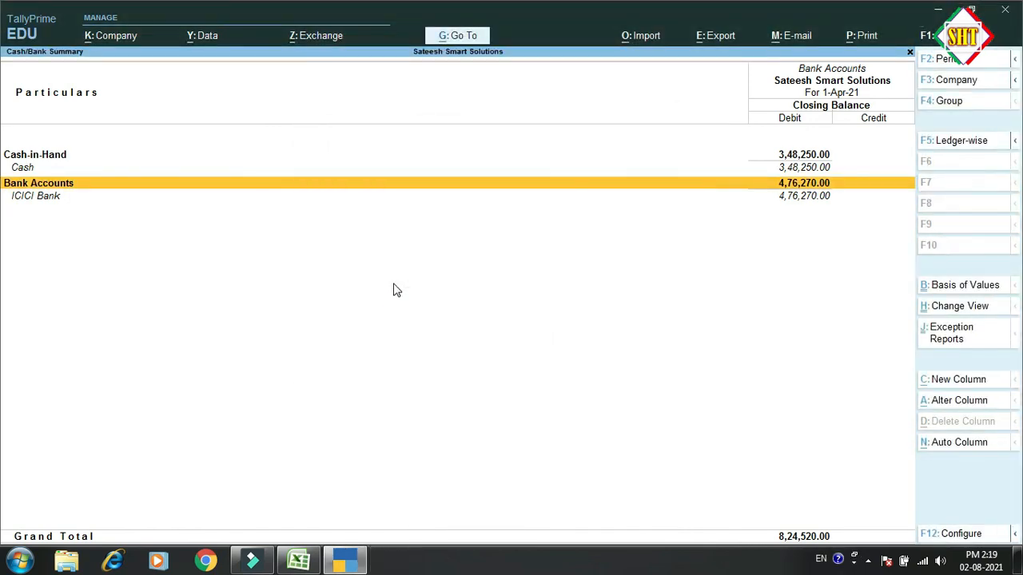